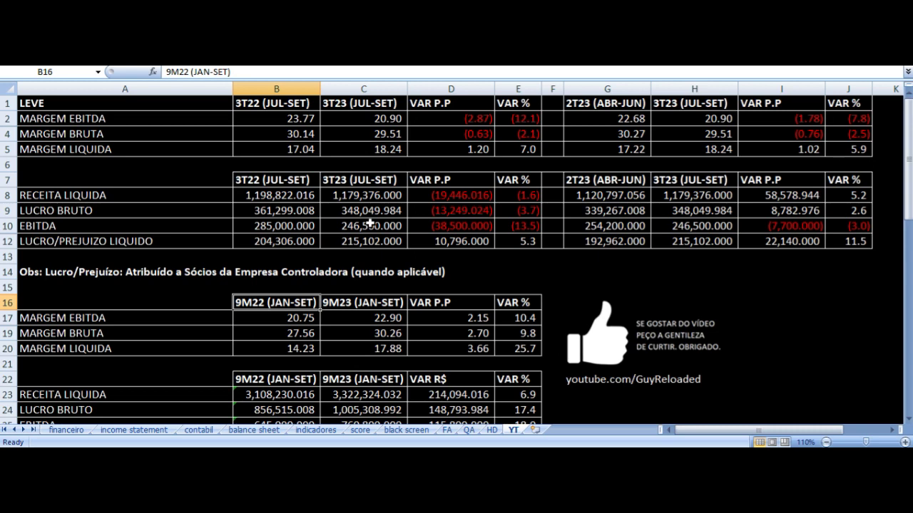
Review the quarterly margin and result comparisons of 3T23 against 3T22 and 2T23, including the EBITDA variation.
{"action": "left_click_drag", "start_coordinate": [304, 114], "coordinate": [472, 225]}
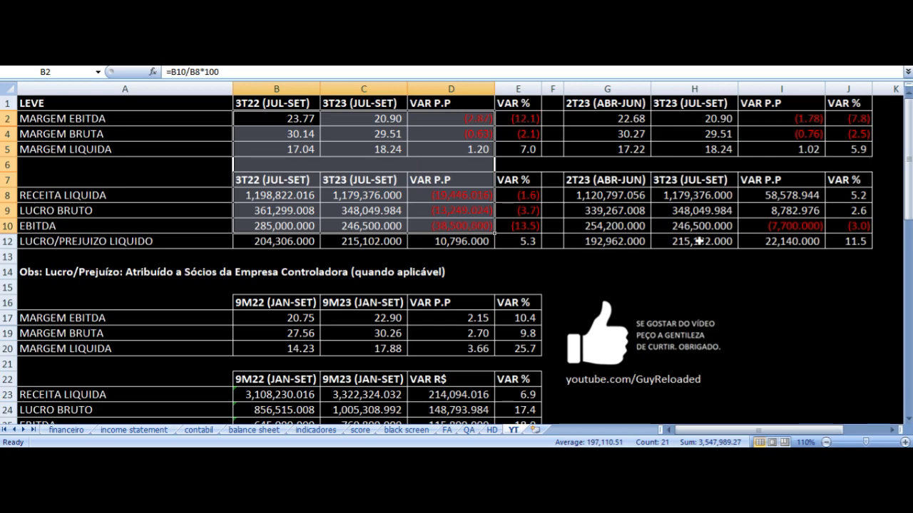
{"action": "left_click", "coordinate": [780, 227]}
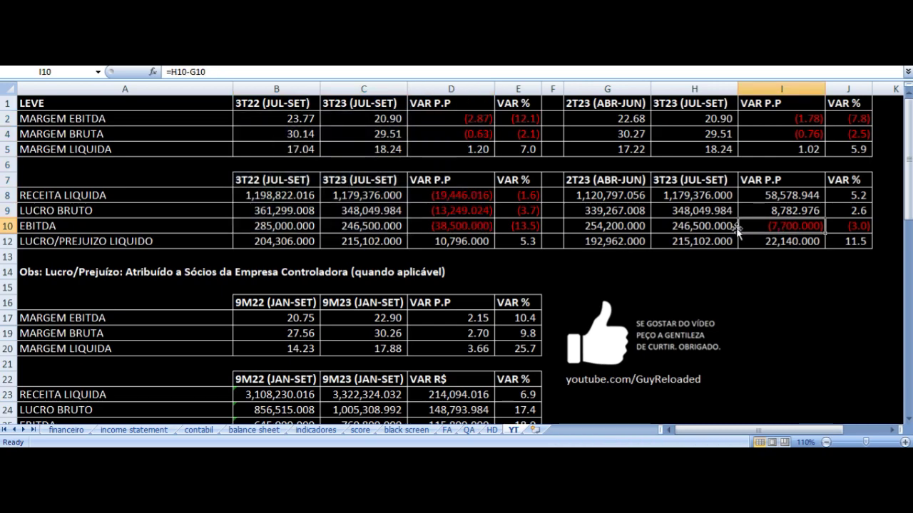
{"action": "scroll", "coordinate": [382, 213], "scroll_direction": "down", "scroll_amount": 5}
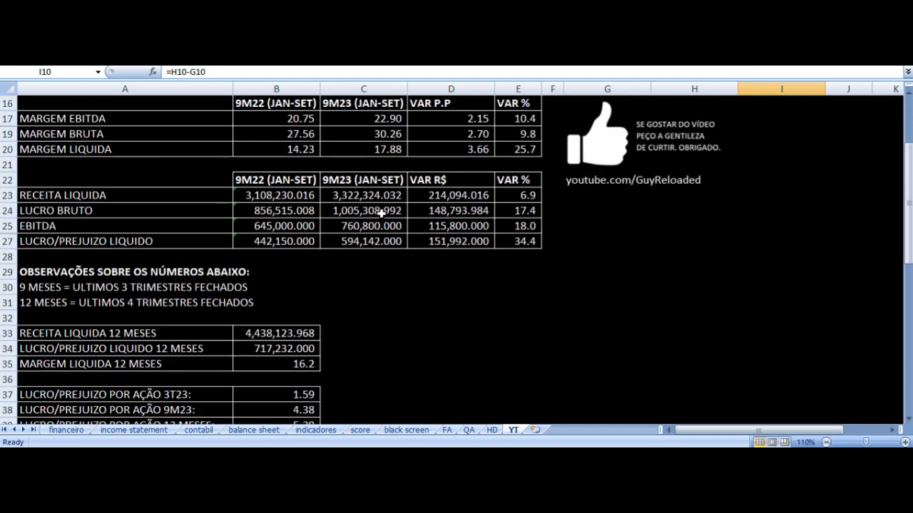
Examine the 12-month net revenue and net profit rows and the note defining the 9-month and 12-month periods.
{"action": "scroll", "coordinate": [381, 212], "scroll_direction": "down", "scroll_amount": 5}
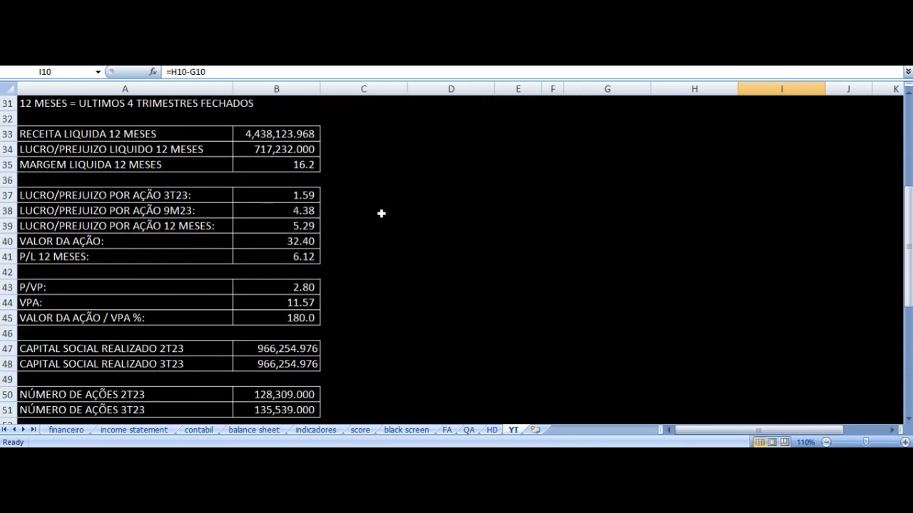
{"action": "left_click", "coordinate": [133, 135]}
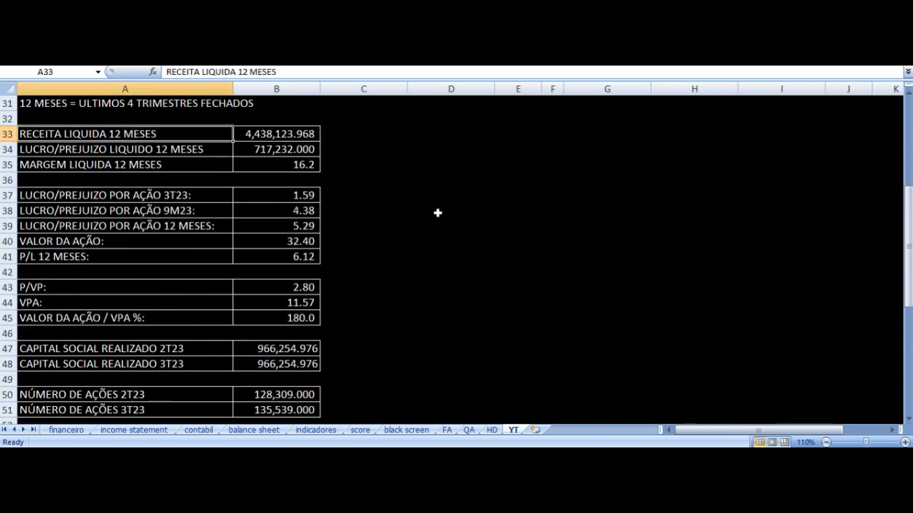
{"action": "key", "text": "Right"}
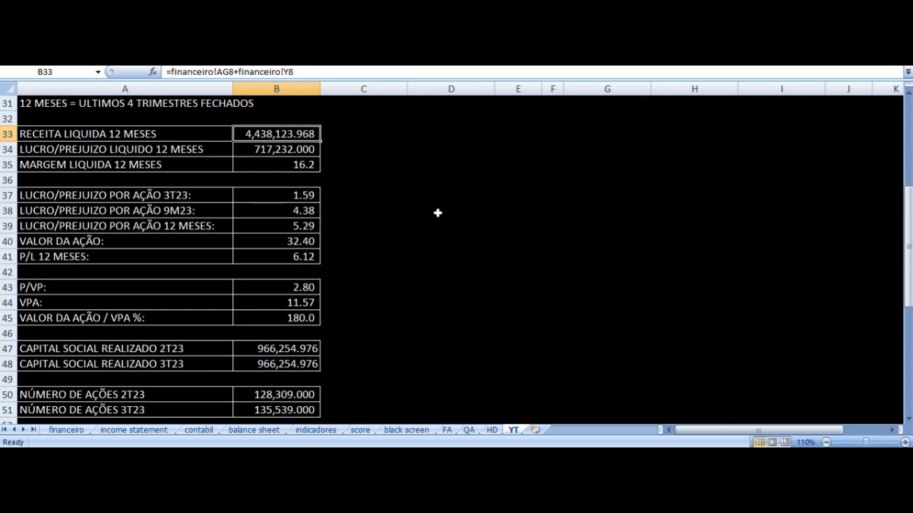
{"action": "key", "text": "Down"}
{"action": "key", "text": "Left"}
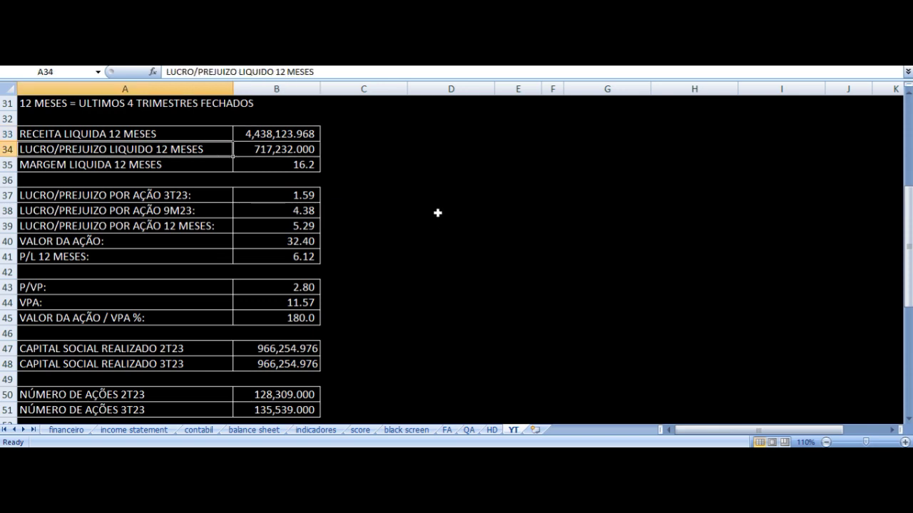
{"action": "key", "text": "Right"}
{"action": "key", "text": "Left"}
{"action": "scroll", "coordinate": [438, 213], "scroll_direction": "up", "scroll_amount": 1}
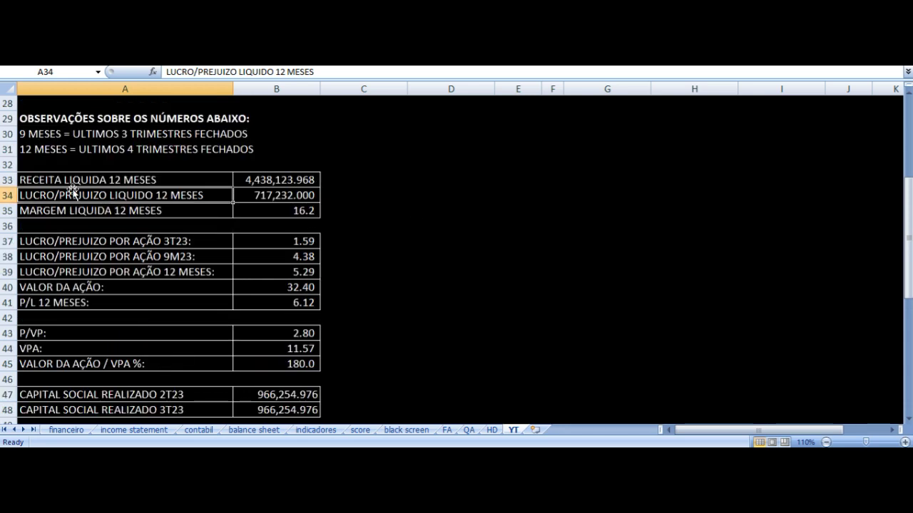
{"action": "left_click", "coordinate": [50, 134]}
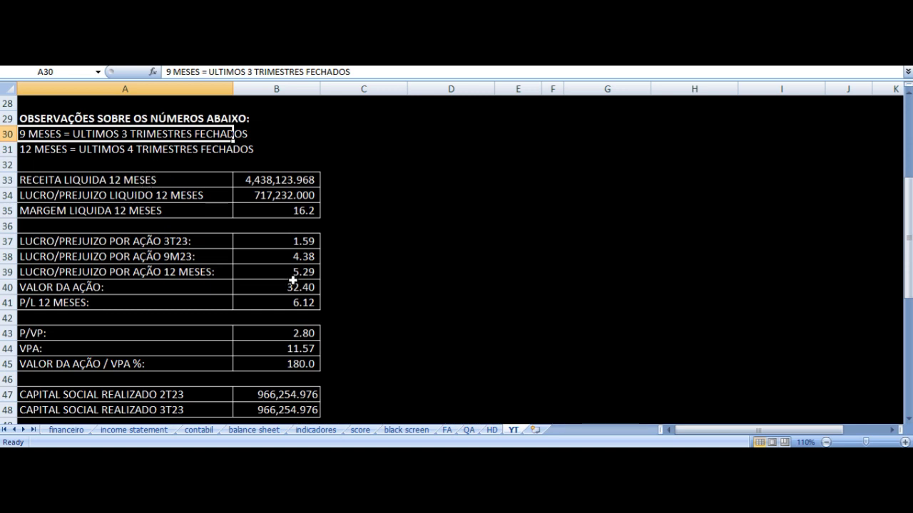
Go through the earnings per share rows for 3T23, 9M23 and 12 months, checking their formulas.
{"action": "scroll", "coordinate": [292, 281], "scroll_direction": "down", "scroll_amount": 1}
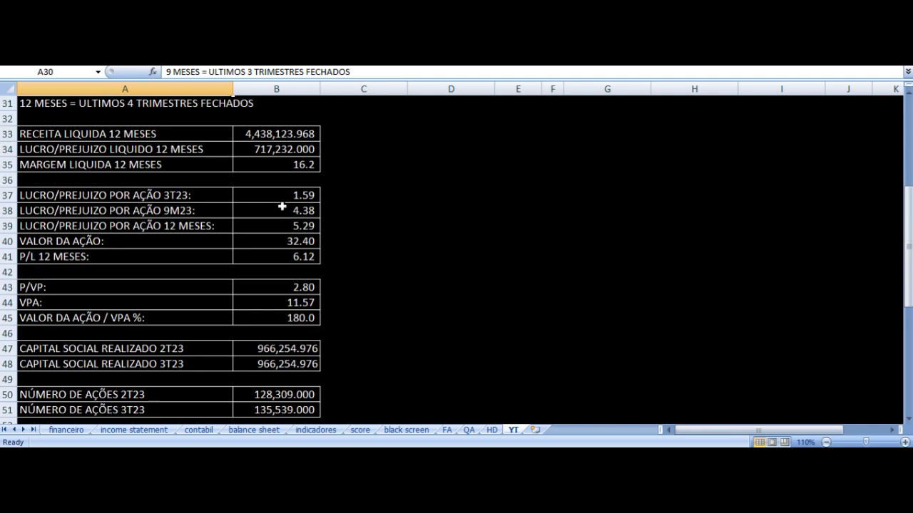
{"action": "left_click", "coordinate": [281, 195]}
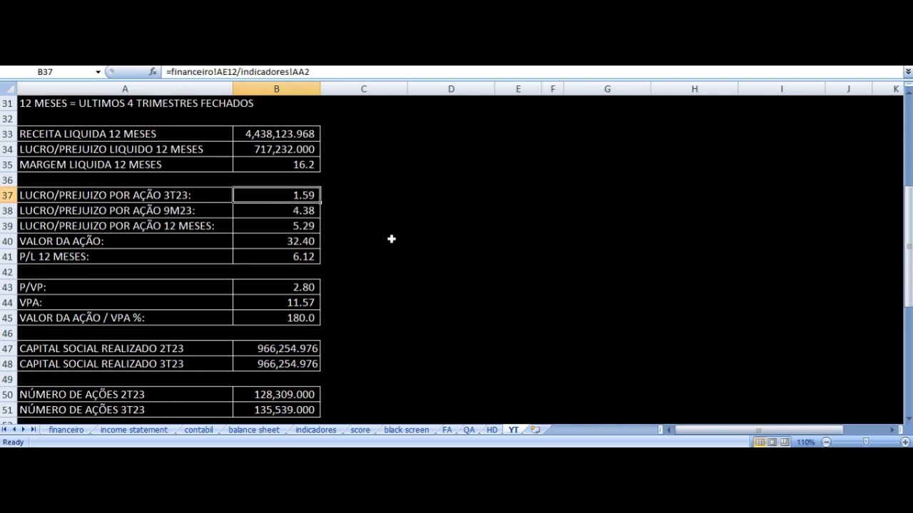
{"action": "key", "text": "Left"}
{"action": "key", "text": "Right"}
{"action": "key", "text": "Down"}
{"action": "key", "text": "Left"}
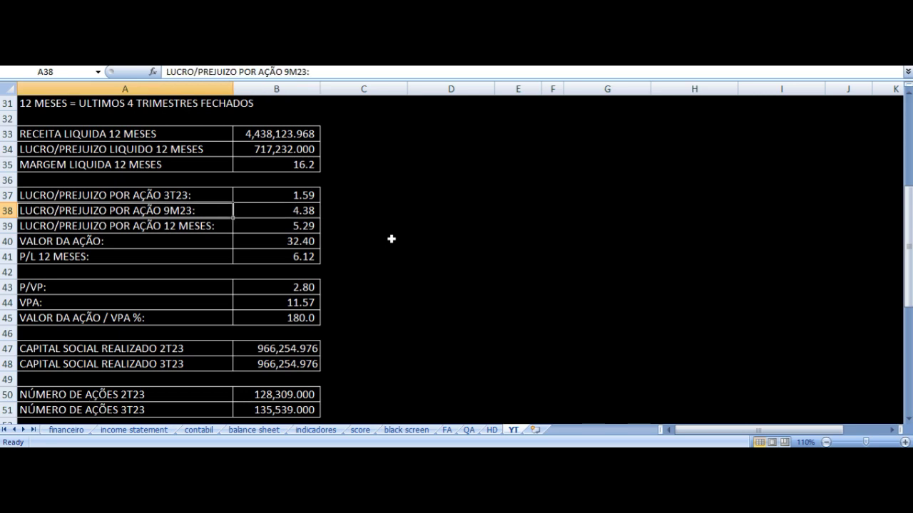
{"action": "key", "text": "Right"}
{"action": "key", "text": "Down"}
{"action": "key", "text": "Left"}
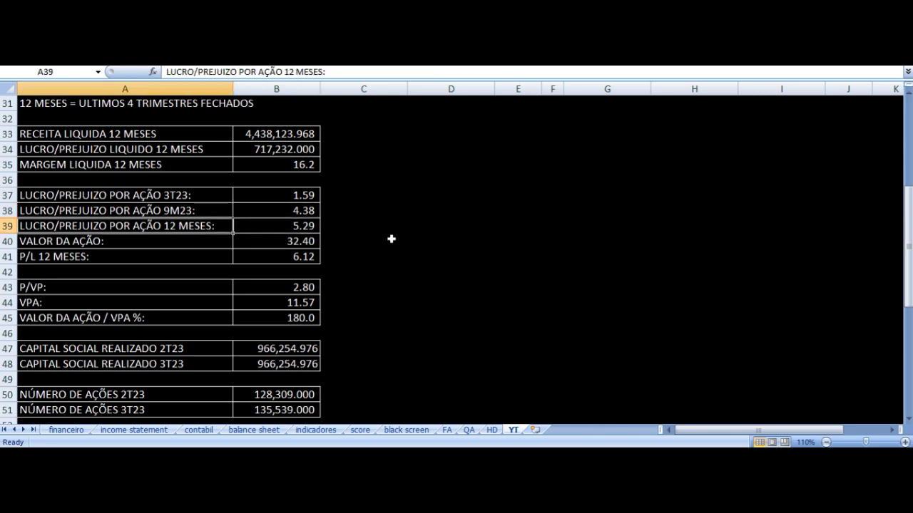
{"action": "key", "text": "Right"}
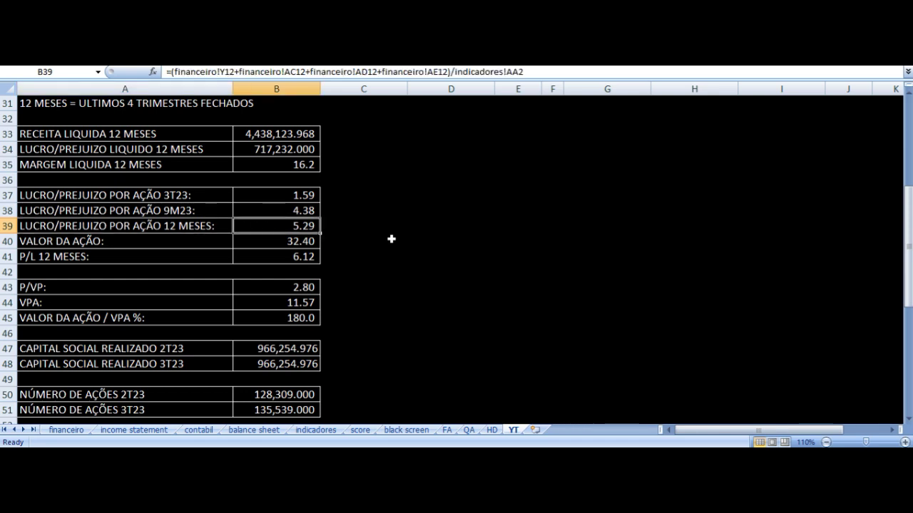
{"action": "key", "text": "Left"}
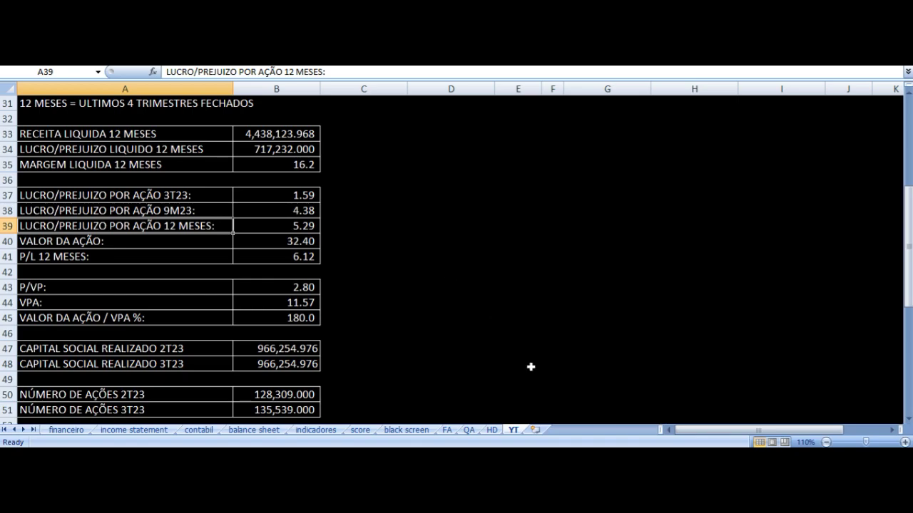
Switch to the Yahoo Finance chart of LEVE3.SA to view its price history, and return to the workbook.
{"action": "key", "text": "alt+Tab"}
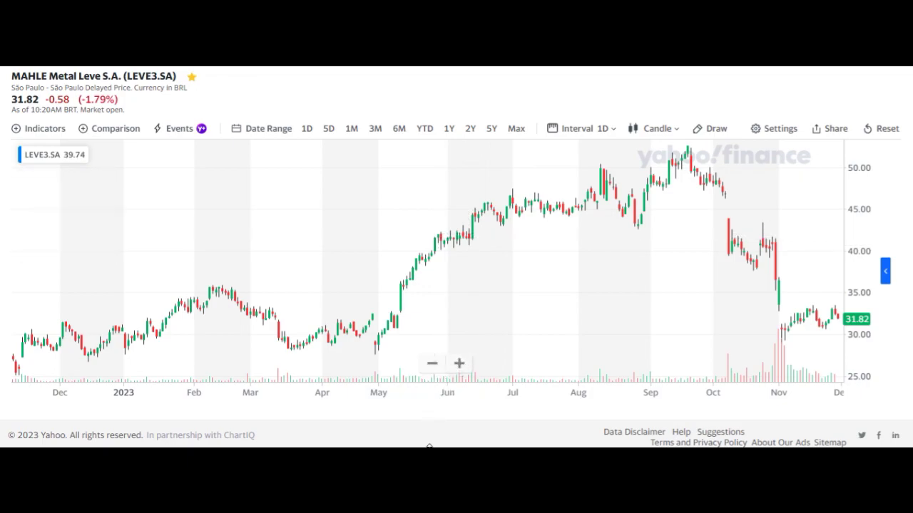
{"action": "key", "text": "alt+Tab"}
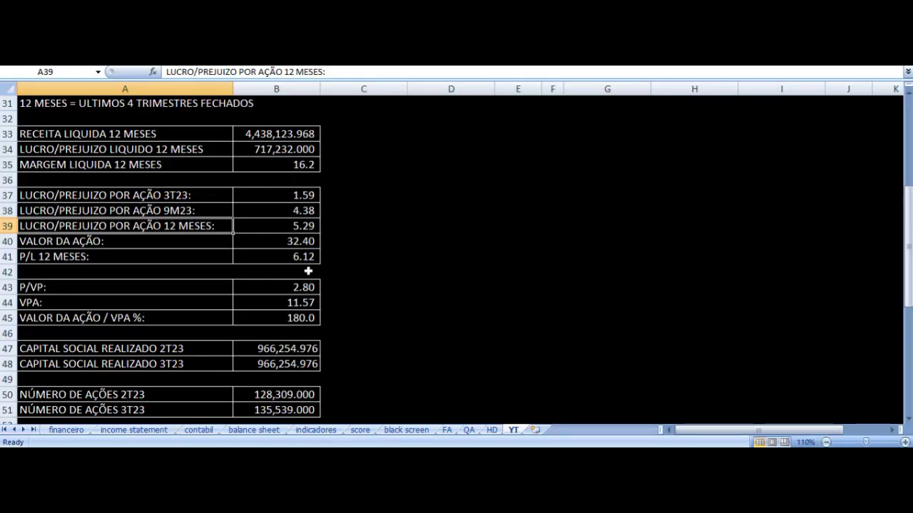
Inspect the 9M22 net profit in the nine-month results table and compare it with the 12-month and per-share figures.
{"action": "scroll", "coordinate": [308, 271], "scroll_direction": "up", "scroll_amount": 4}
{"action": "left_click", "coordinate": [268, 211]}
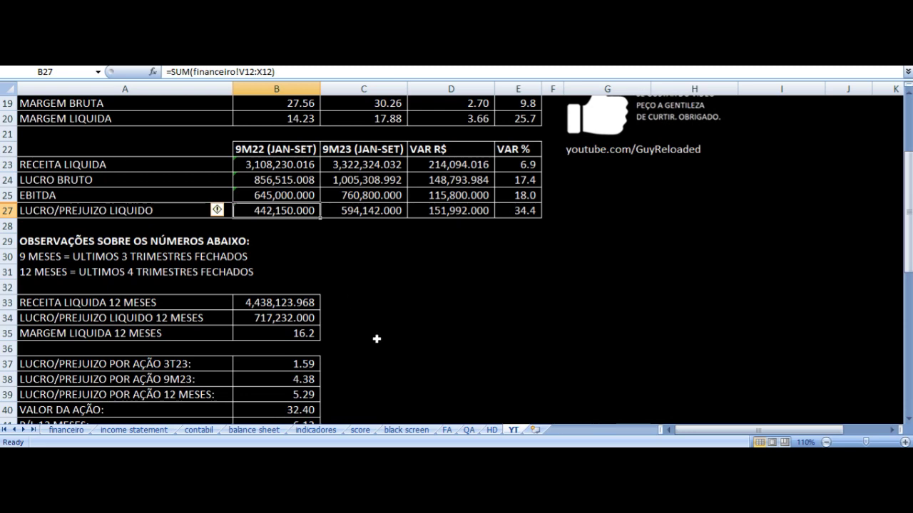
{"action": "scroll", "coordinate": [376, 339], "scroll_direction": "down", "scroll_amount": 3}
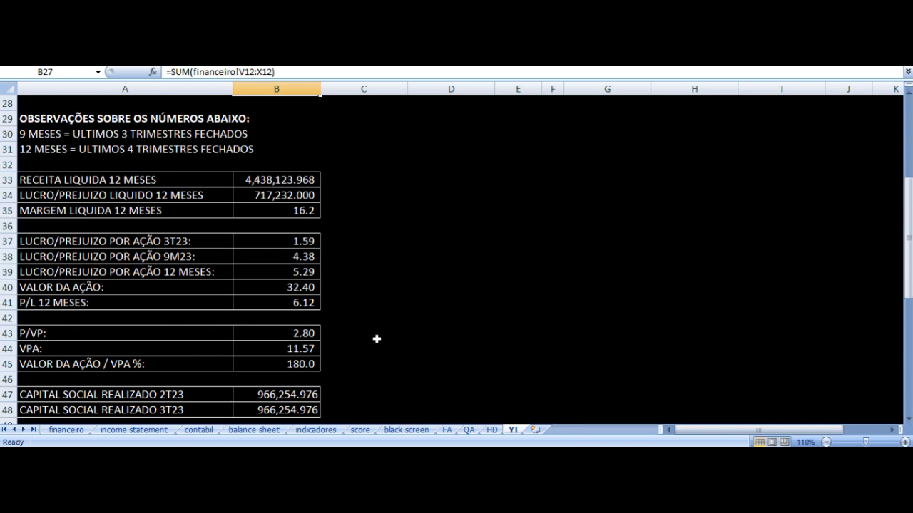
{"action": "scroll", "coordinate": [359, 340], "scroll_direction": "up", "scroll_amount": 4}
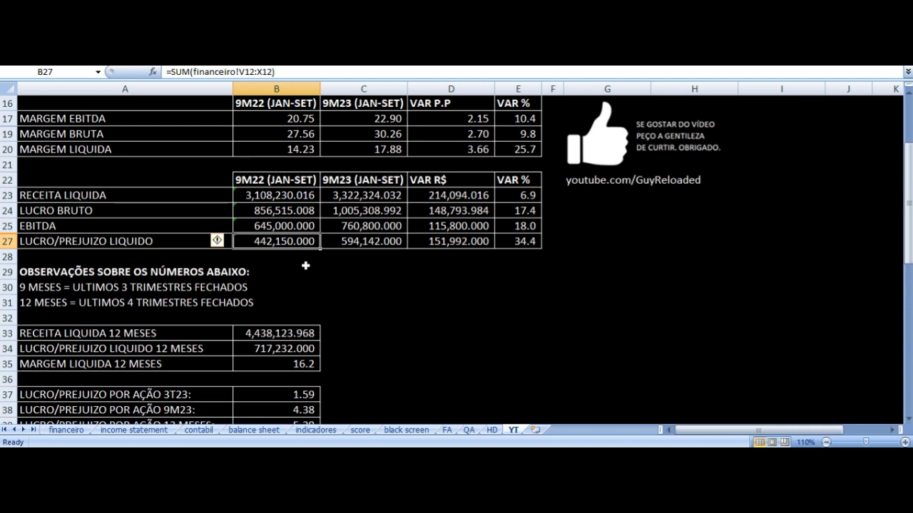
{"action": "scroll", "coordinate": [303, 265], "scroll_direction": "down", "scroll_amount": 3}
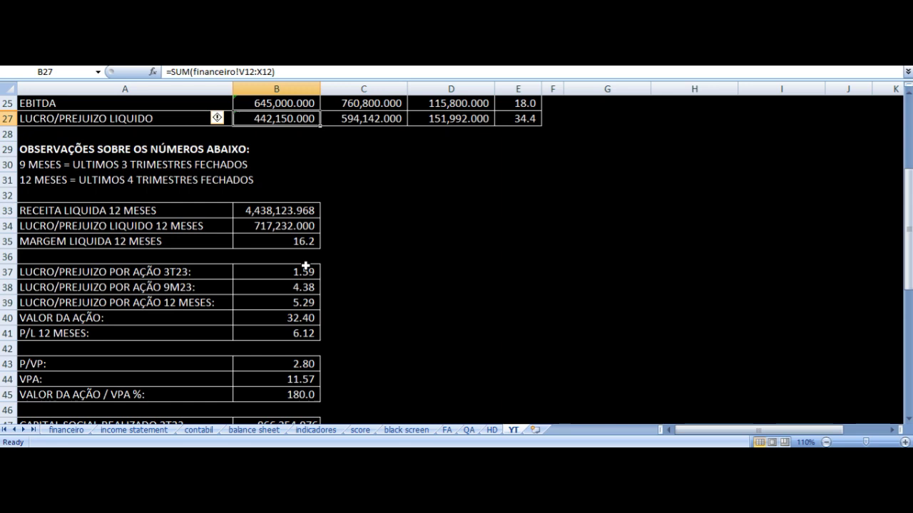
{"action": "scroll", "coordinate": [307, 268], "scroll_direction": "down", "scroll_amount": 3}
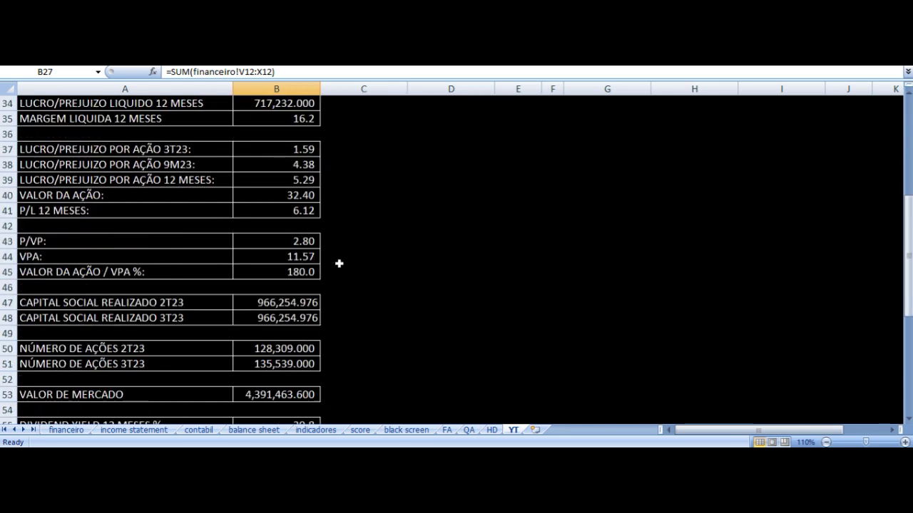
Examine the 12-month earnings per share, the share price and the P/L 12 MESES formula.
{"action": "left_click", "coordinate": [299, 182]}
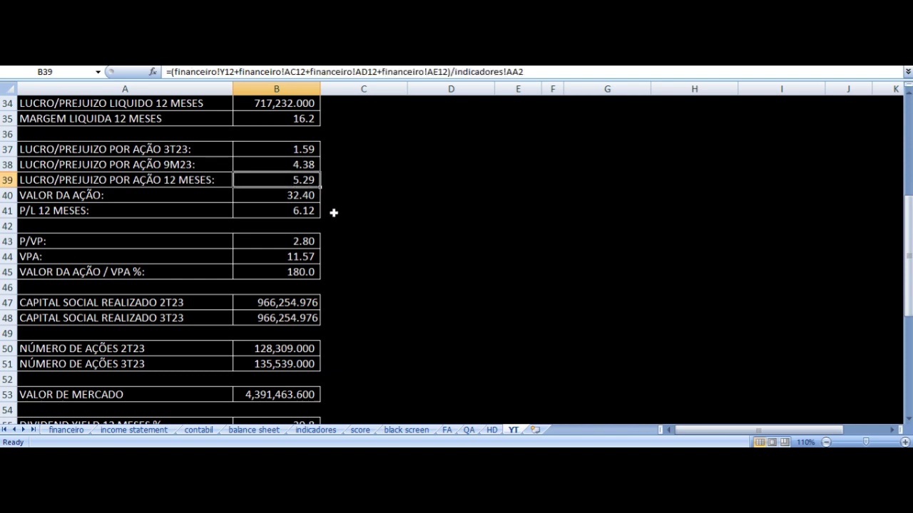
{"action": "key", "text": "Down"}
{"action": "key", "text": "Left"}
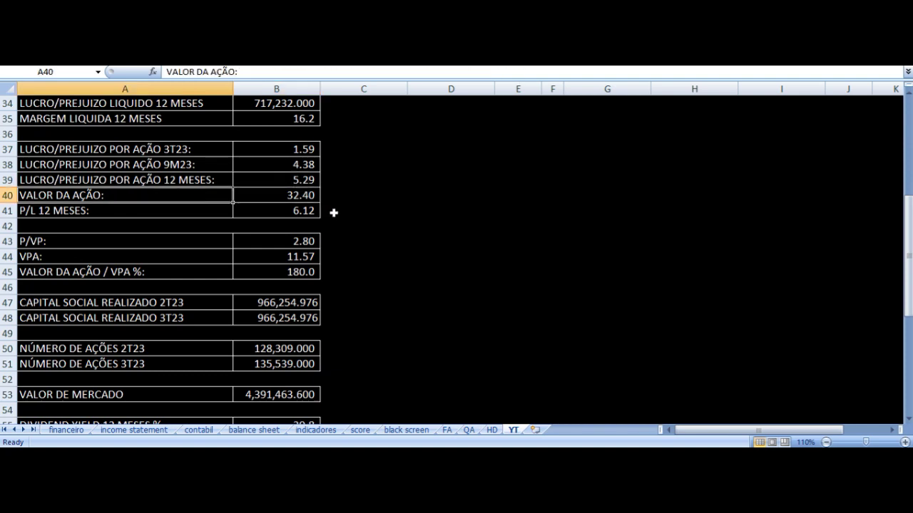
{"action": "key", "text": "Right"}
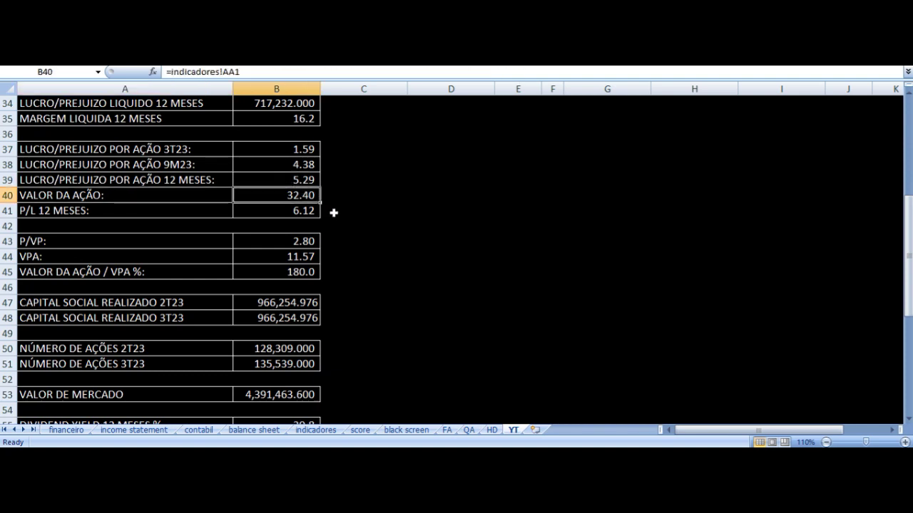
{"action": "key", "text": "Down"}
{"action": "key", "text": "Left"}
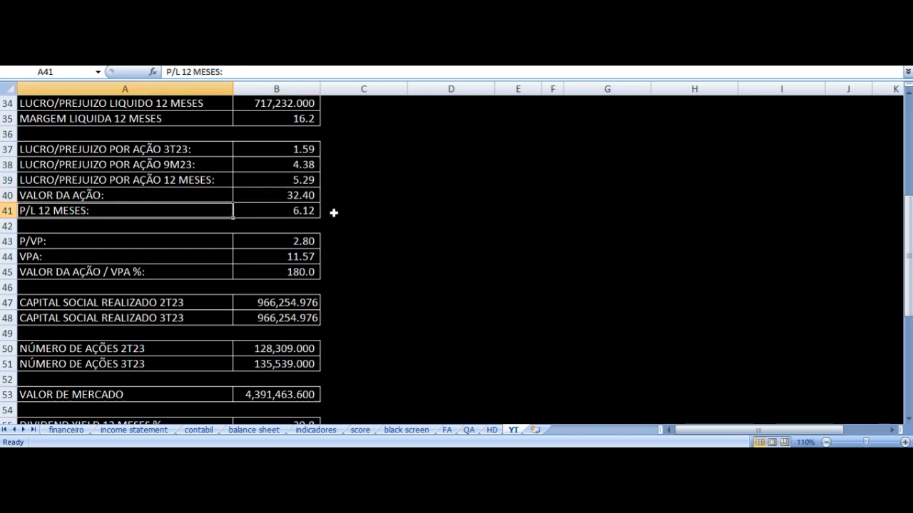
{"action": "key", "text": "Right"}
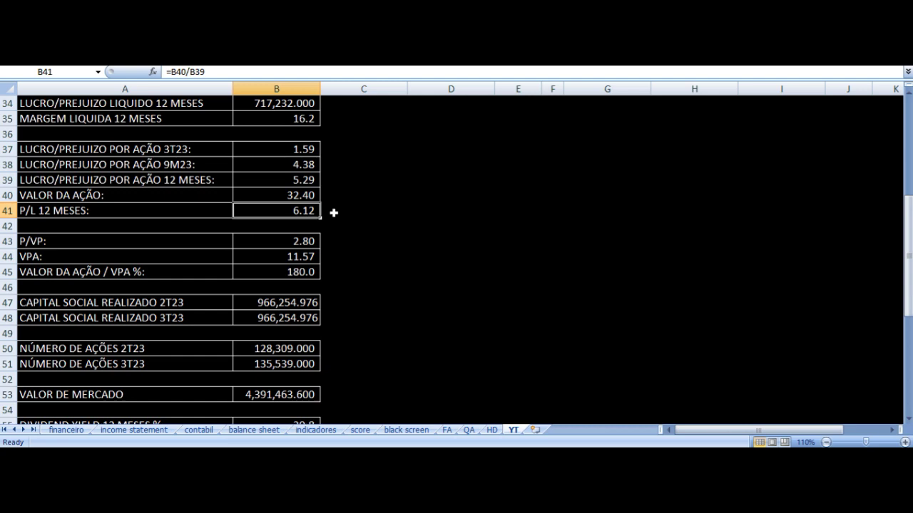
{"action": "key", "text": "Left"}
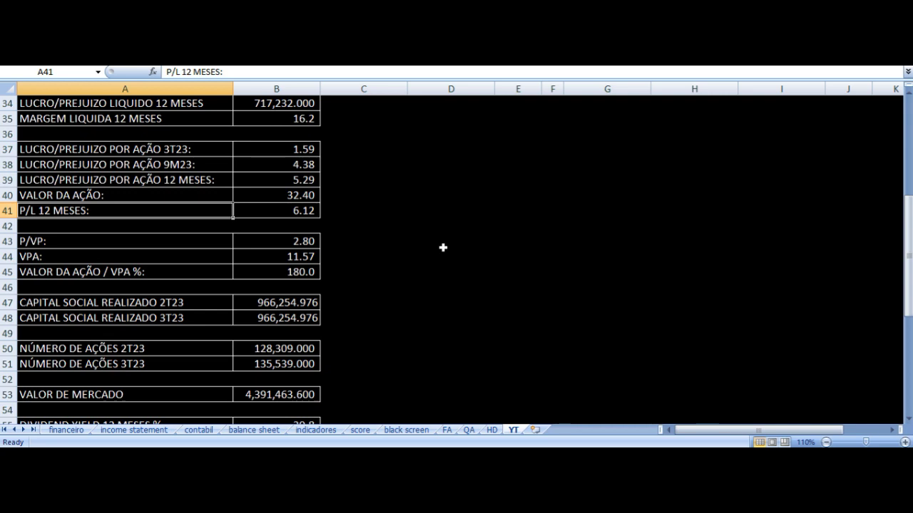
Inspect the P/VP and VPA rows and the indicadores cells their values come from.
{"action": "left_click", "coordinate": [284, 243]}
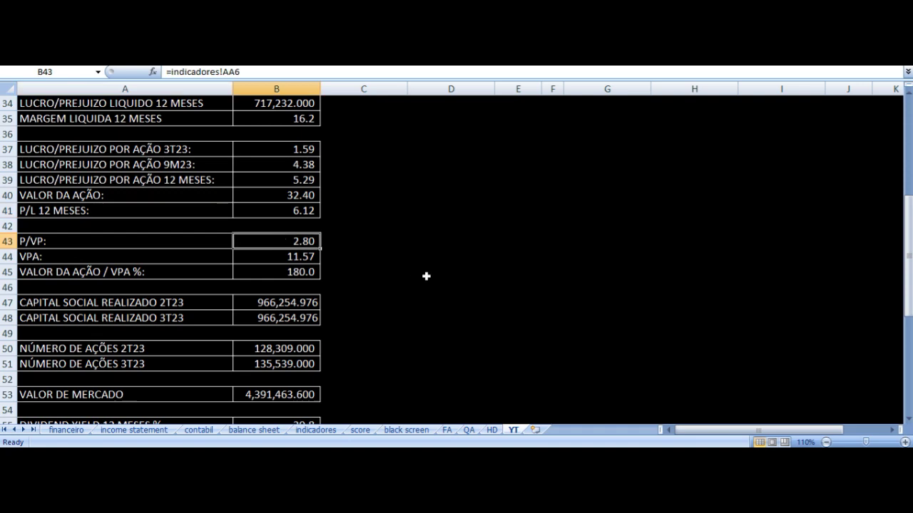
{"action": "key", "text": "Left"}
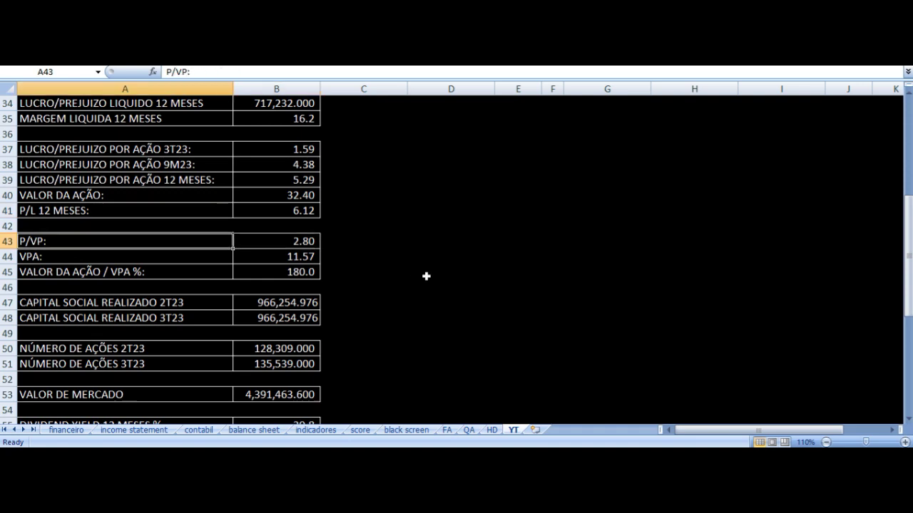
{"action": "key", "text": "Down"}
{"action": "key", "text": "Up"}
{"action": "key", "text": "Right"}
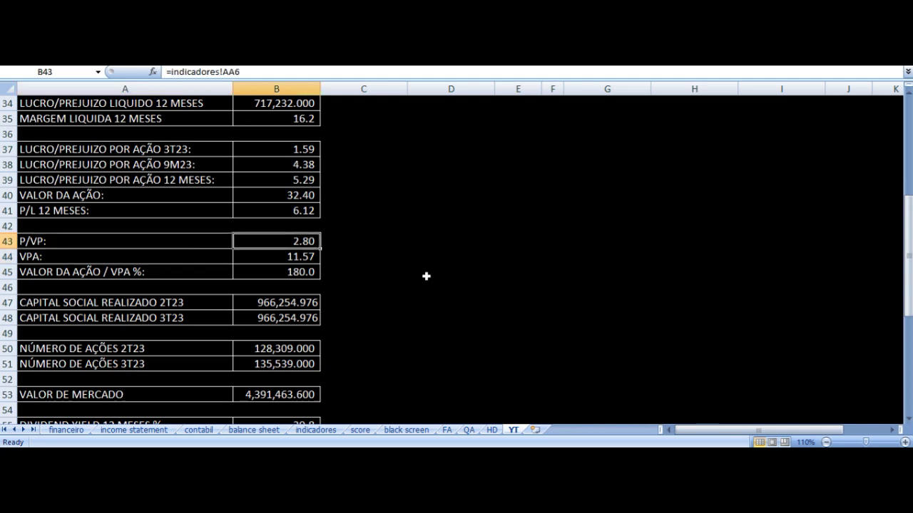
{"action": "key", "text": "Down"}
{"action": "key", "text": "Left"}
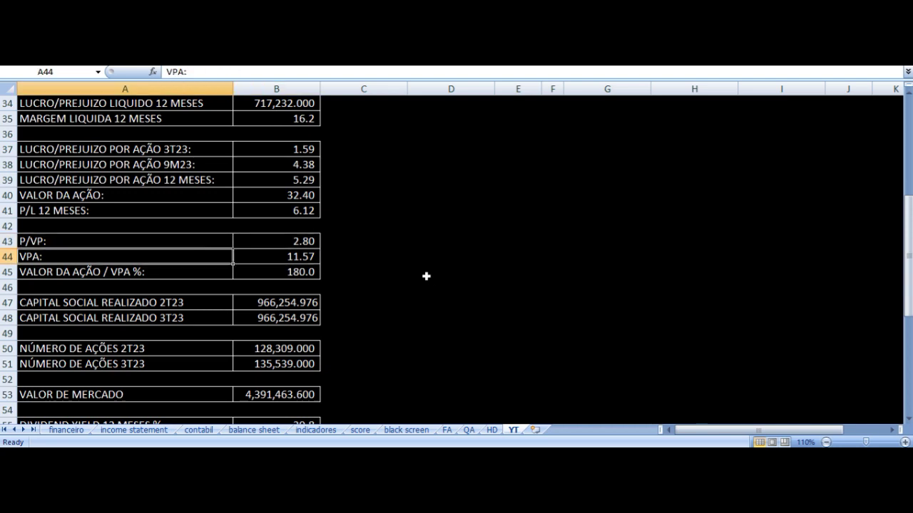
{"action": "key", "text": "Right"}
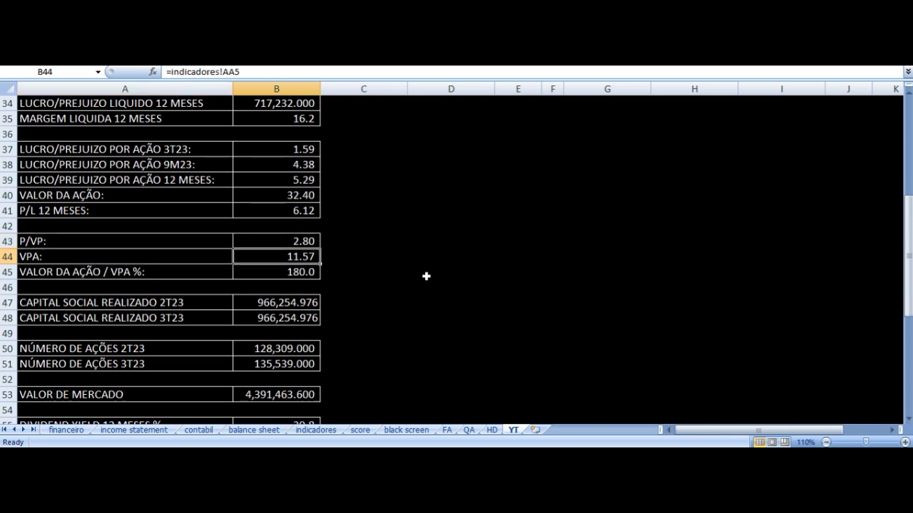
{"action": "key", "text": "Left"}
{"action": "key", "text": "Right"}
Compare the share price in VALOR DA AÇÃO with the book value per share in VPA.
{"action": "key", "text": "Up"}
{"action": "key", "text": "Up"}
{"action": "key", "text": "Up"}
{"action": "key", "text": "Up"}
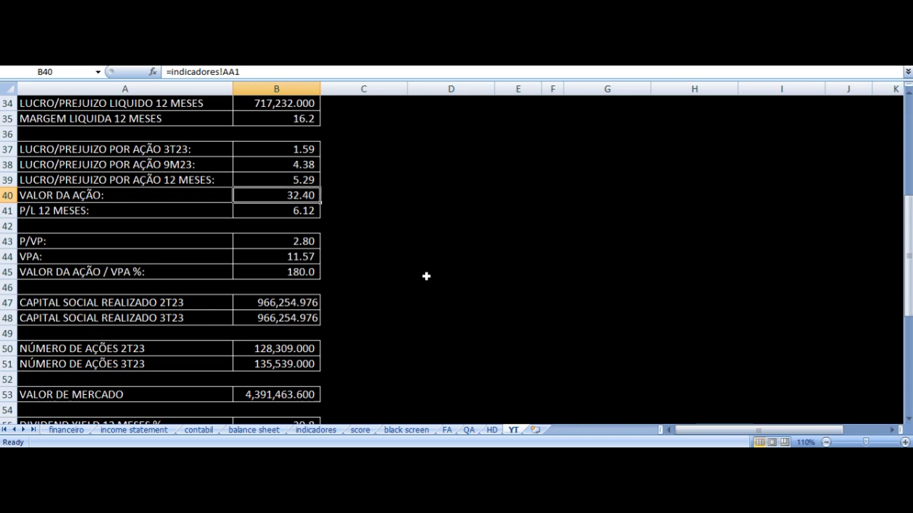
{"action": "key", "text": "Down"}
{"action": "key", "text": "Down"}
{"action": "key", "text": "Down"}
{"action": "key", "text": "Down"}
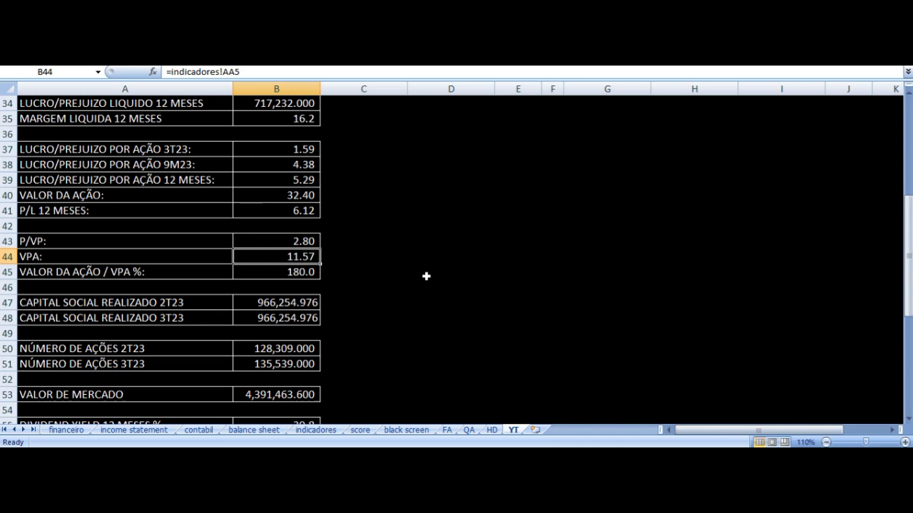
Check the P/VP ratio against the VPA row directly beneath it.
{"action": "key", "text": "Up"}
{"action": "key", "text": "Down"}
{"action": "key", "text": "Up"}
{"action": "key", "text": "Left"}
{"action": "key", "text": "Right"}
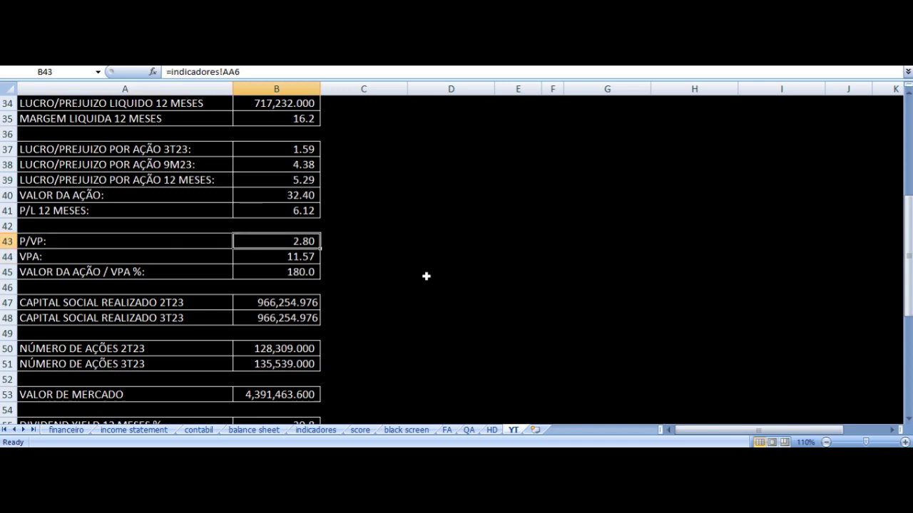
Compare the earnings-per-share rows for 3T23, 9M23 and 12 months and inspect their formulas.
{"action": "key", "text": "Up"}
{"action": "key", "text": "Up"}
{"action": "key", "text": "Up"}
{"action": "key", "text": "Up"}
{"action": "key", "text": "Up"}
{"action": "key", "text": "Up"}
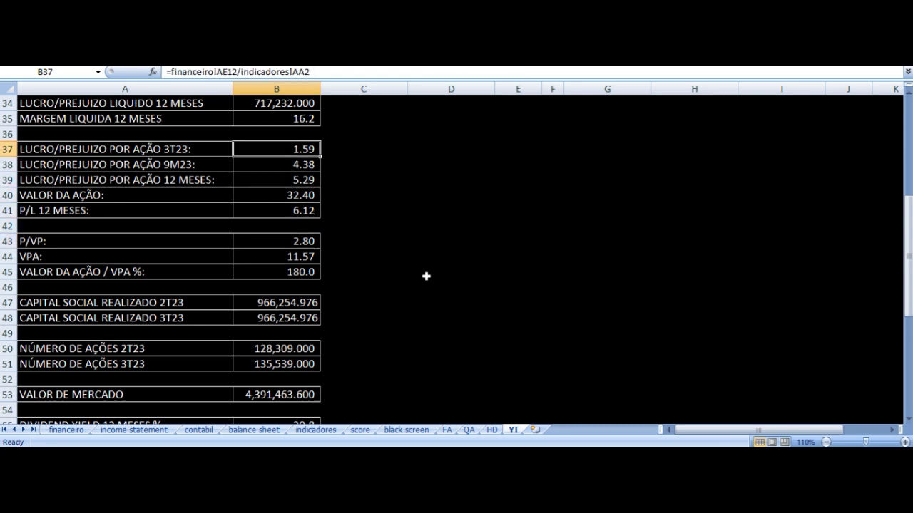
{"action": "key", "text": "Down"}
{"action": "key", "text": "Down"}
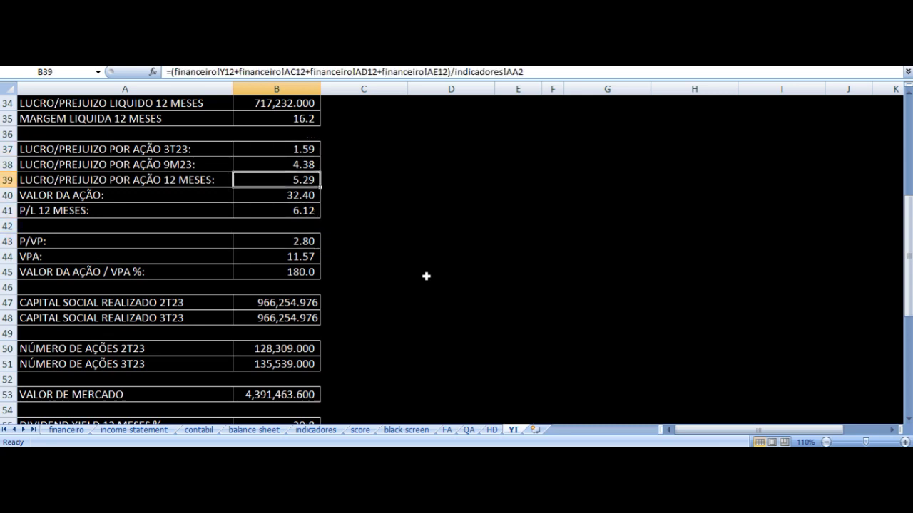
Compare the P/VP ratio with the LUCRO/PREJUIZO POR AÇÃO 12 MESES figure.
{"action": "key", "text": "Down"}
{"action": "key", "text": "Down"}
{"action": "key", "text": "Down"}
{"action": "key", "text": "Down"}
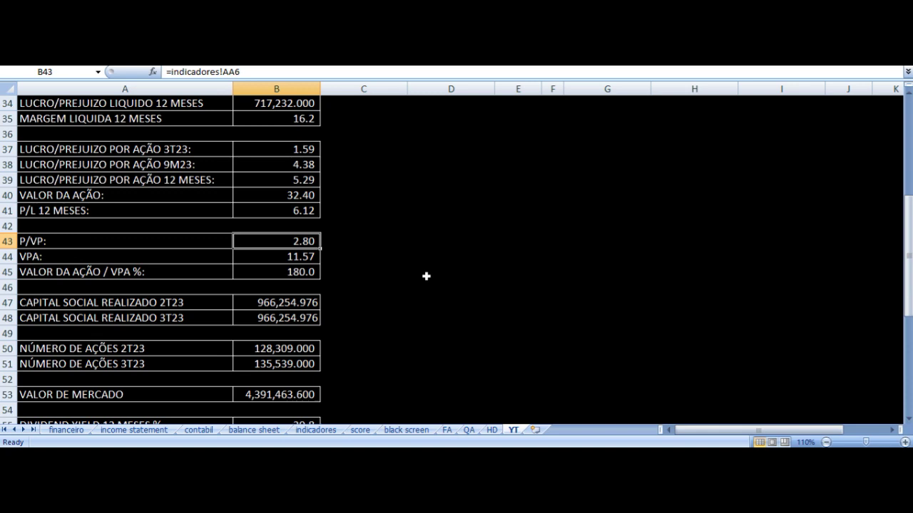
{"action": "key", "text": "Left"}
{"action": "key", "text": "Up"}
{"action": "key", "text": "Up"}
{"action": "key", "text": "Up"}
{"action": "key", "text": "Up"}
{"action": "key", "text": "Right"}
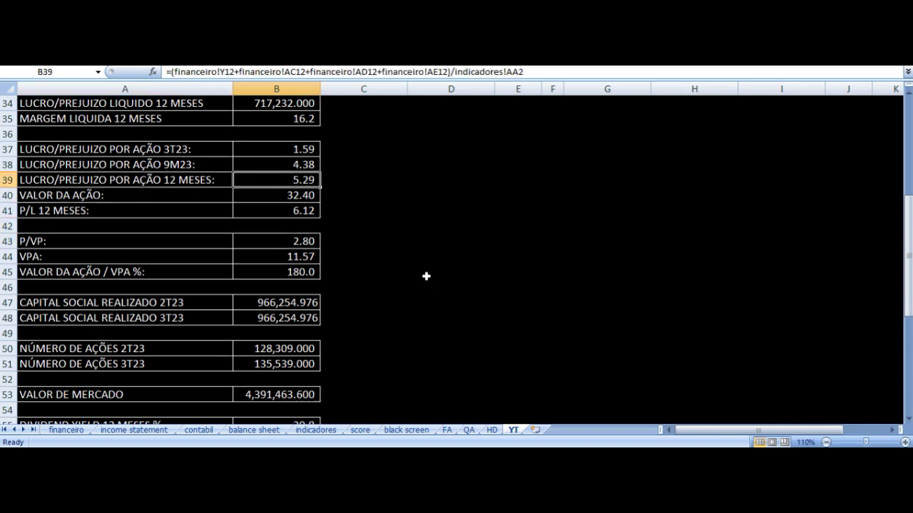
Examine the P/L 12 MESES row and its formula dividing the share price by the 12-month earnings per share.
{"action": "key", "text": "Down"}
{"action": "key", "text": "Down"}
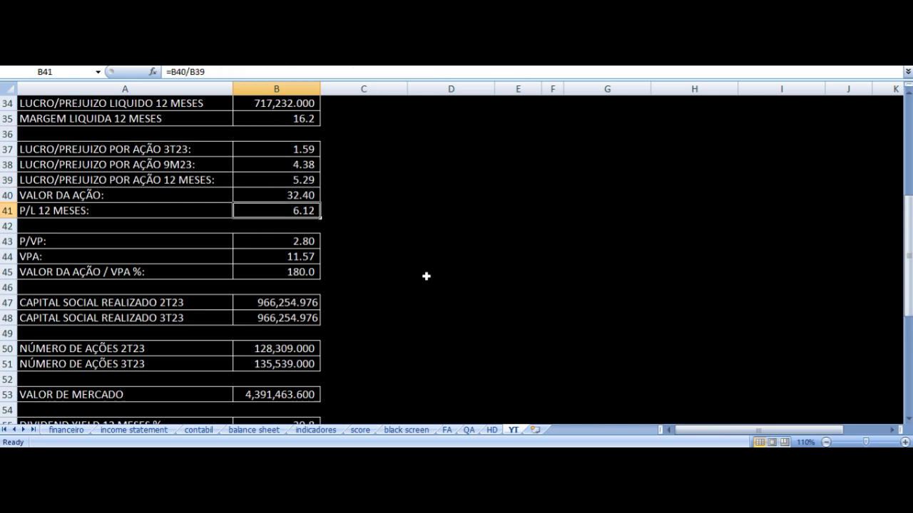
{"action": "key", "text": "Left"}
{"action": "key", "text": "Right"}
{"action": "key", "text": "Left"}
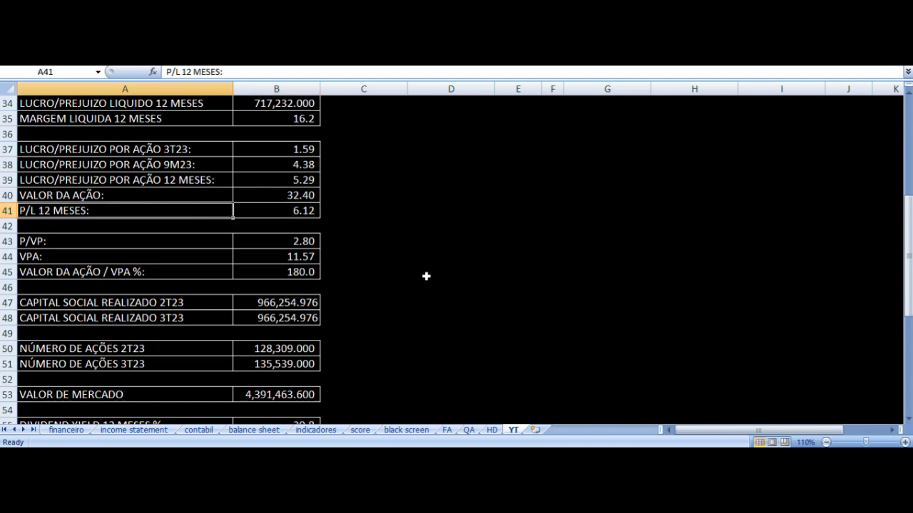
{"action": "key", "text": "Right"}
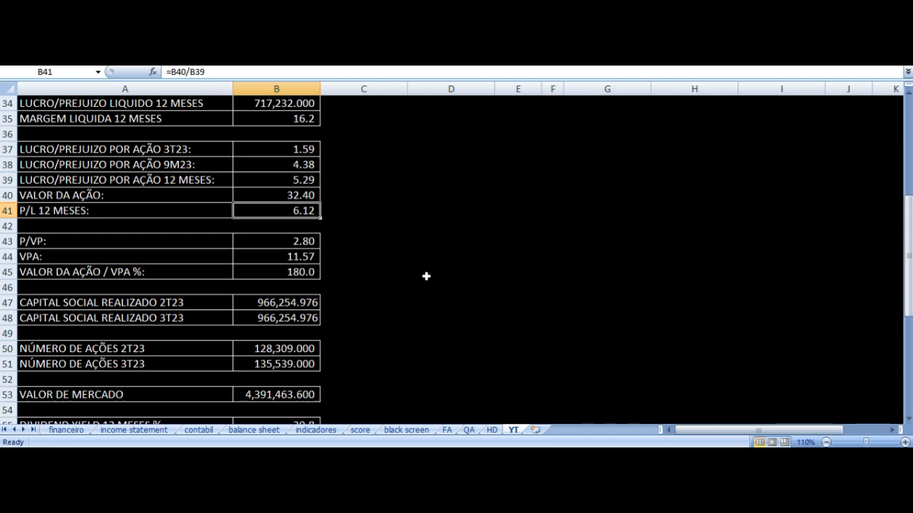
{"action": "key", "text": "Left"}
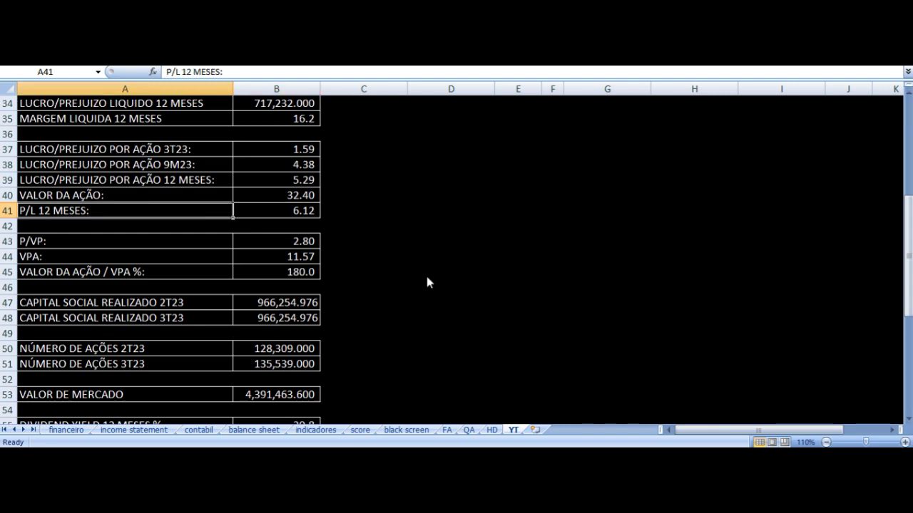
{"action": "key", "text": "Right"}
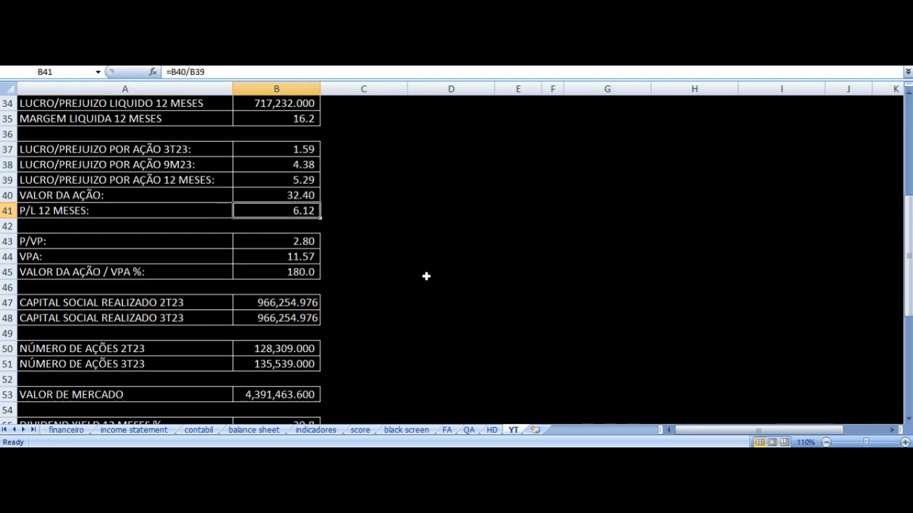
{"action": "key", "text": "Left"}
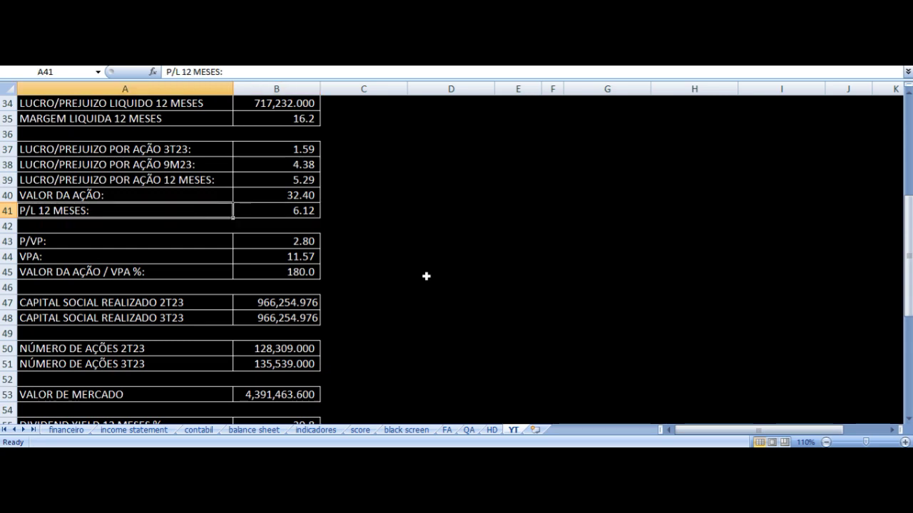
{"action": "key", "text": "Right"}
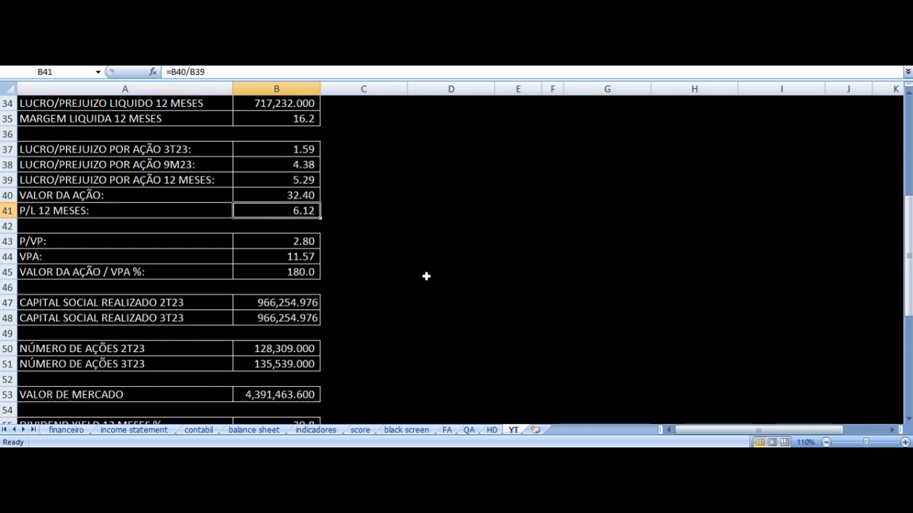
Inspect the VALOR DA AÇÃO / VPA % row and its formula together with the VPA row it uses.
{"action": "key", "text": "Left"}
{"action": "key", "text": "Down"}
{"action": "key", "text": "Down"}
{"action": "key", "text": "Down"}
{"action": "key", "text": "Down"}
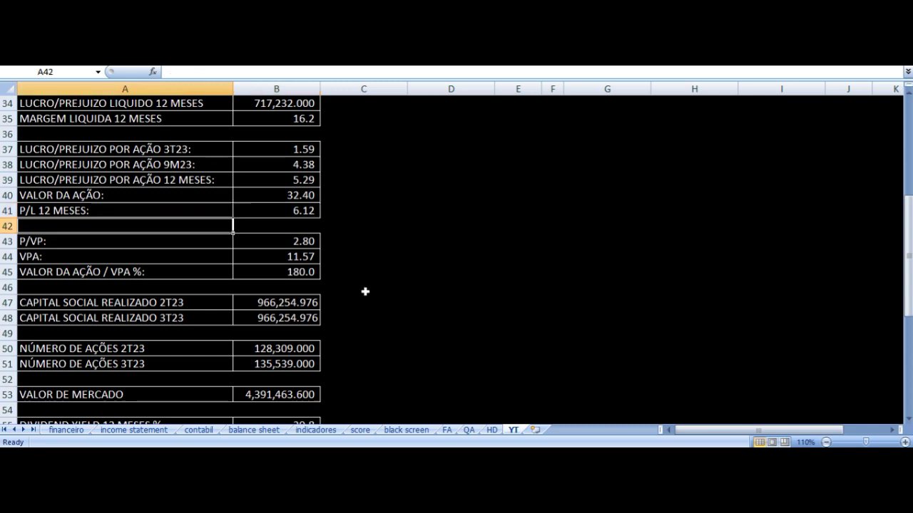
{"action": "key", "text": "Right"}
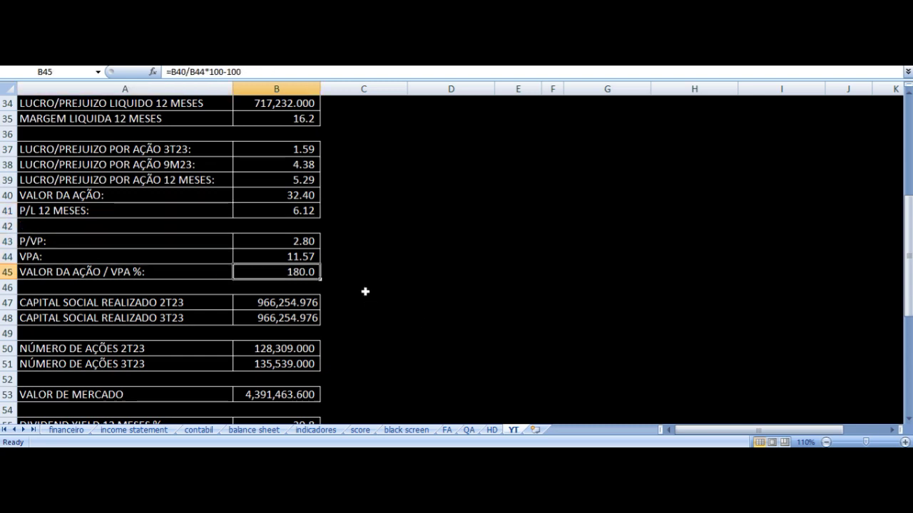
{"action": "key", "text": "Up"}
{"action": "key", "text": "Left"}
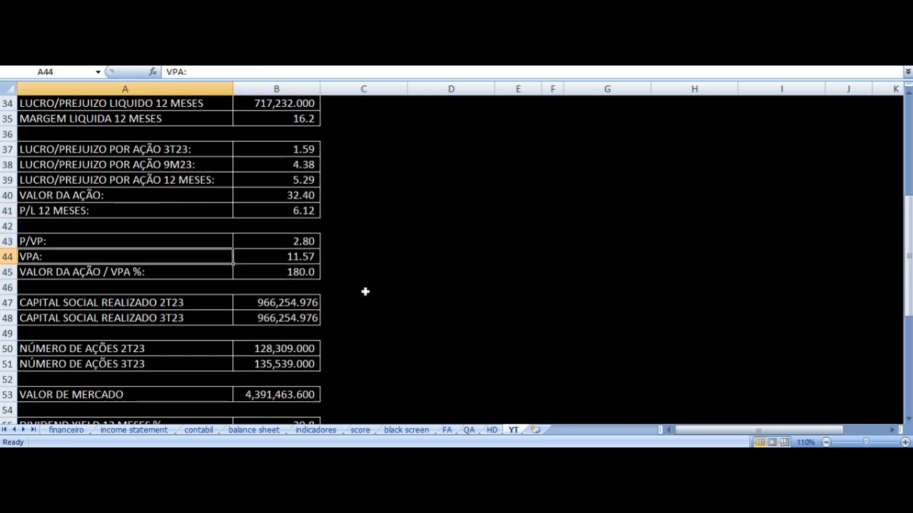
{"action": "key", "text": "Right"}
{"action": "key", "text": "Left"}
{"action": "key", "text": "Down"}
{"action": "key", "text": "Right"}
Compare the 12-month earnings per share with the book value per share in VPA.
{"action": "key", "text": "Up"}
{"action": "key", "text": "Up"}
{"action": "key", "text": "Up"}
{"action": "key", "text": "Up"}
{"action": "key", "text": "Up"}
{"action": "key", "text": "Up"}
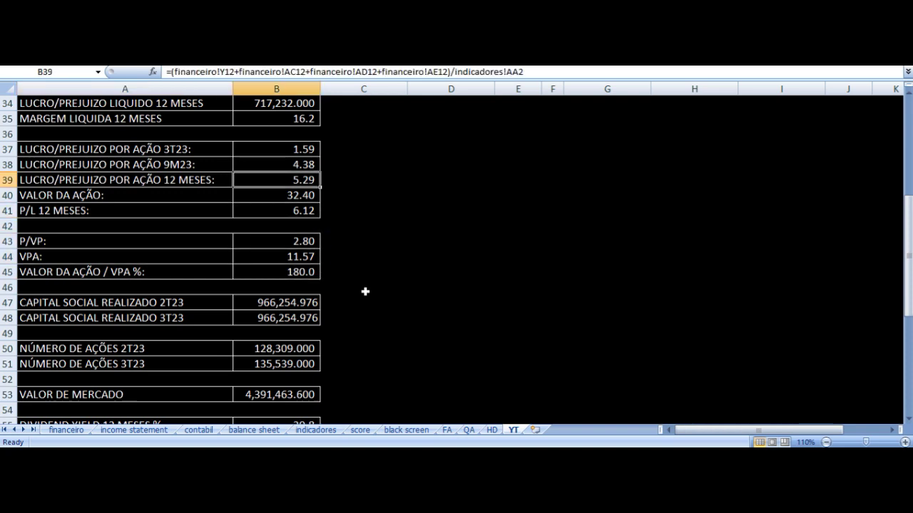
{"action": "key", "text": "Down"}
{"action": "key", "text": "Down"}
{"action": "key", "text": "Down"}
{"action": "key", "text": "Down"}
{"action": "key", "text": "Down"}
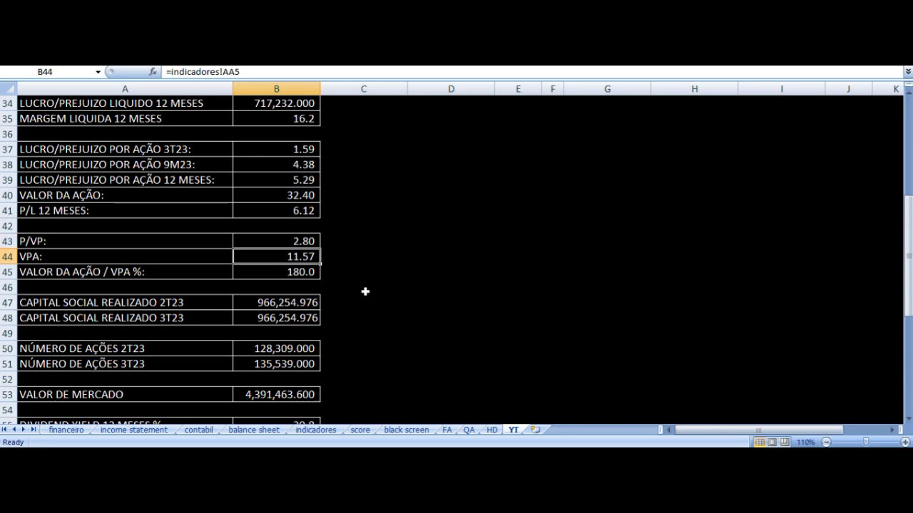
Compare the CAPITAL SOCIAL REALIZADO figures for 2T23 and 3T23.
{"action": "scroll", "coordinate": [352, 333], "scroll_direction": "down", "scroll_amount": 2}
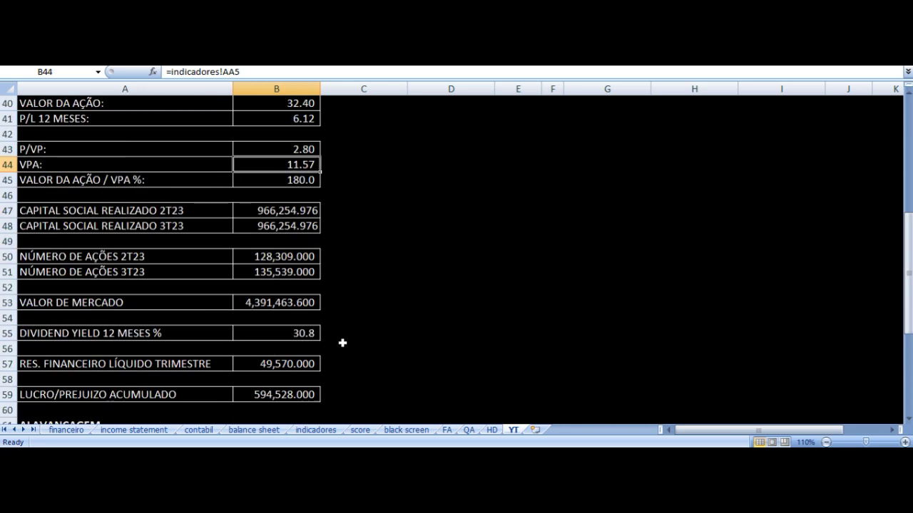
{"action": "left_click", "coordinate": [235, 212]}
{"action": "key", "text": "Left"}
{"action": "key", "text": "Down"}
{"action": "key", "text": "Right"}
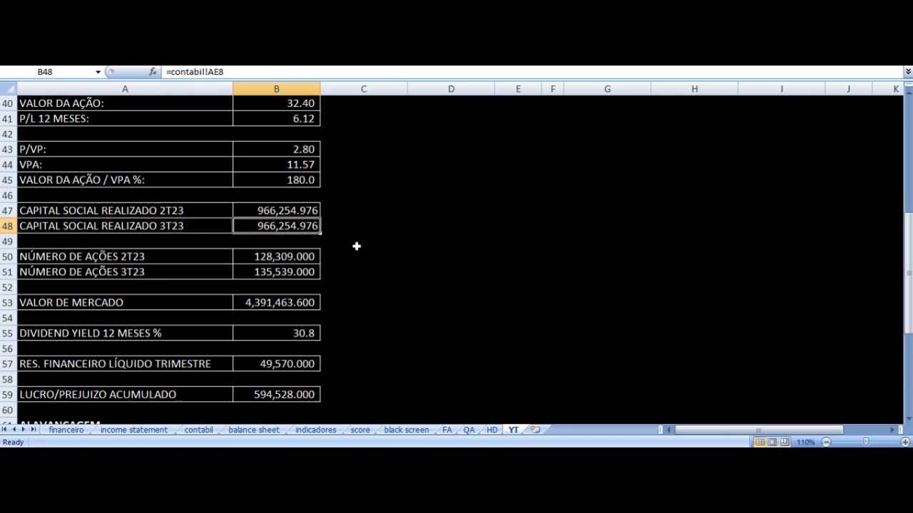
{"action": "key", "text": "Up"}
{"action": "key", "text": "Down"}
Compare the NÚMERO DE AÇÕES figures for 2T23 and 3T23 and their source cells in the contabil sheet.
{"action": "key", "text": "Down"}
{"action": "key", "text": "Down"}
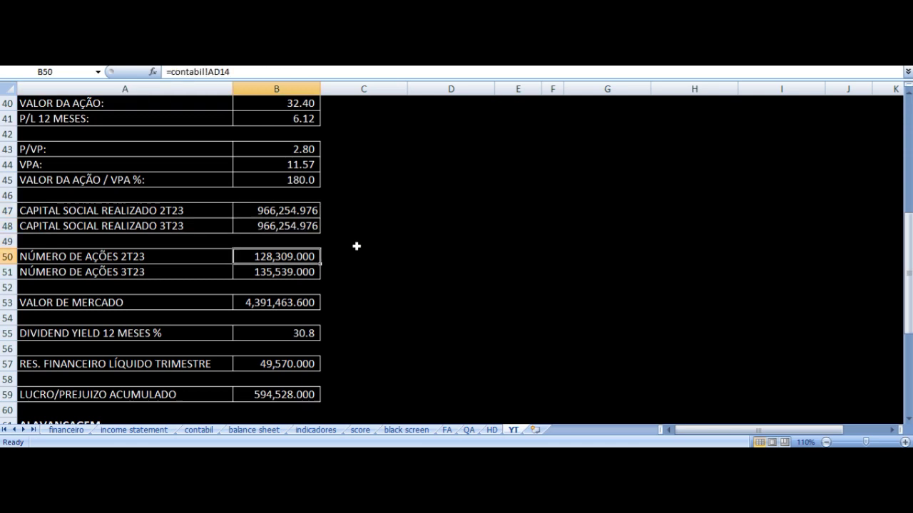
{"action": "key", "text": "Left"}
{"action": "key", "text": "Up"}
{"action": "key", "text": "Down"}
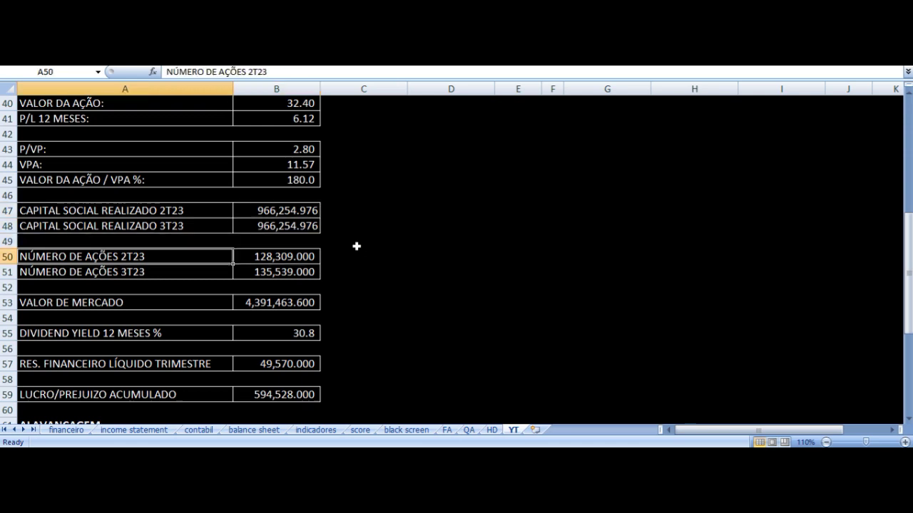
{"action": "key", "text": "Right"}
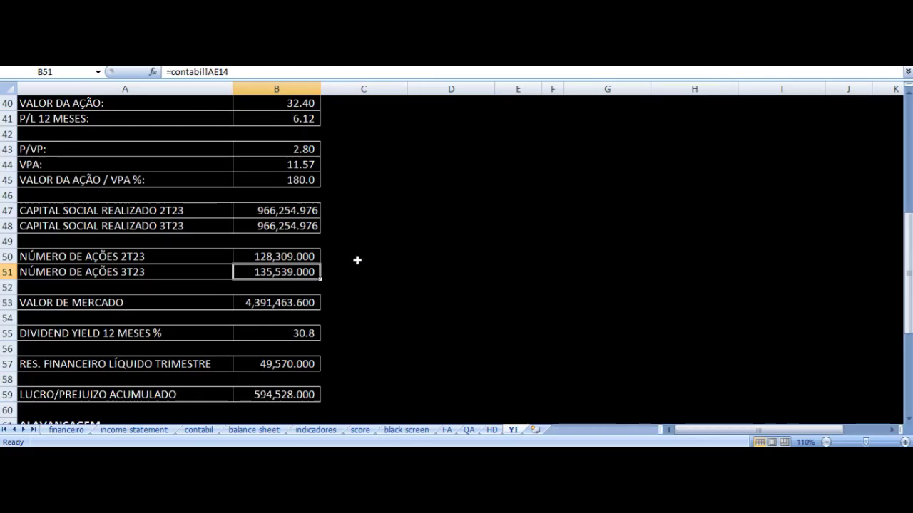
{"action": "key", "text": "Left"}
{"action": "key", "text": "Up"}
{"action": "key", "text": "Right"}
{"action": "key", "text": "Down"}
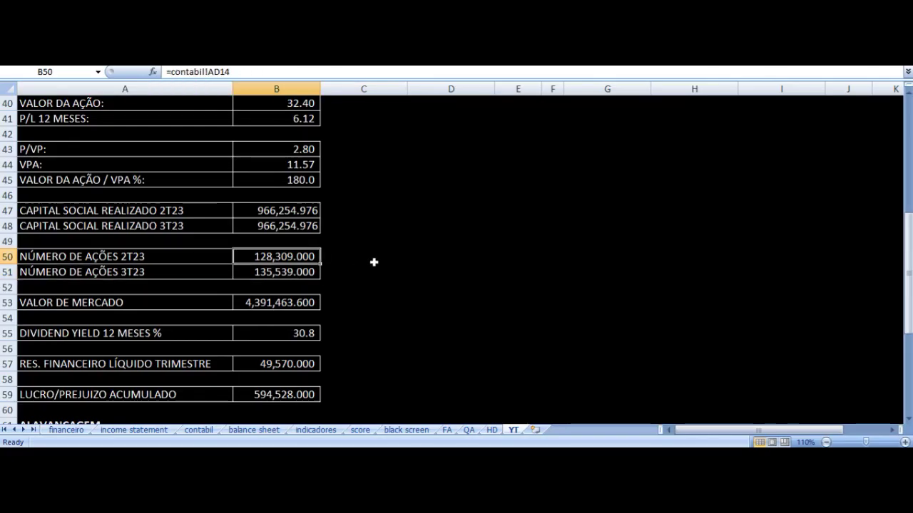
Review the VALOR DE MERCADO and DIVIDEND YIELD 12 MESES % rows.
{"action": "key", "text": "Down"}
{"action": "key", "text": "Down"}
{"action": "key", "text": "Left"}
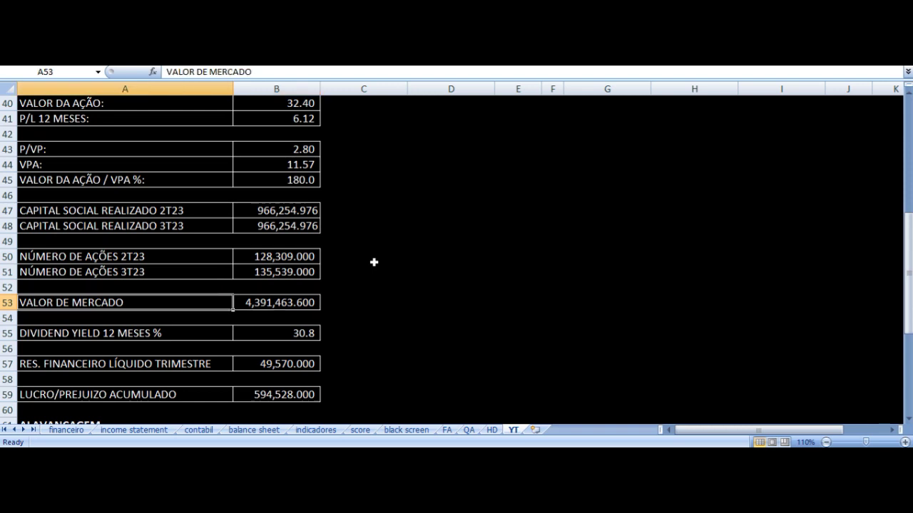
{"action": "scroll", "coordinate": [374, 262], "scroll_direction": "down", "scroll_amount": 2}
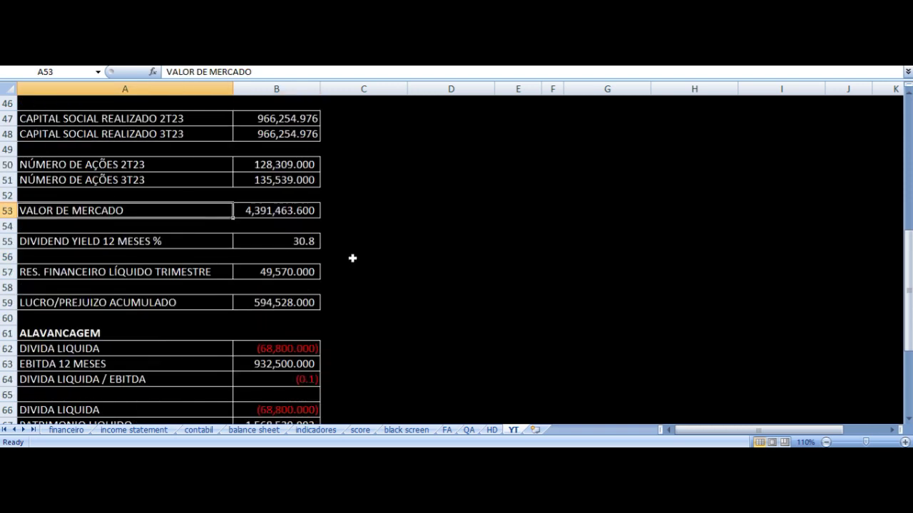
{"action": "key", "text": "Right"}
{"action": "key", "text": "Down"}
{"action": "key", "text": "Down"}
{"action": "key", "text": "Left"}
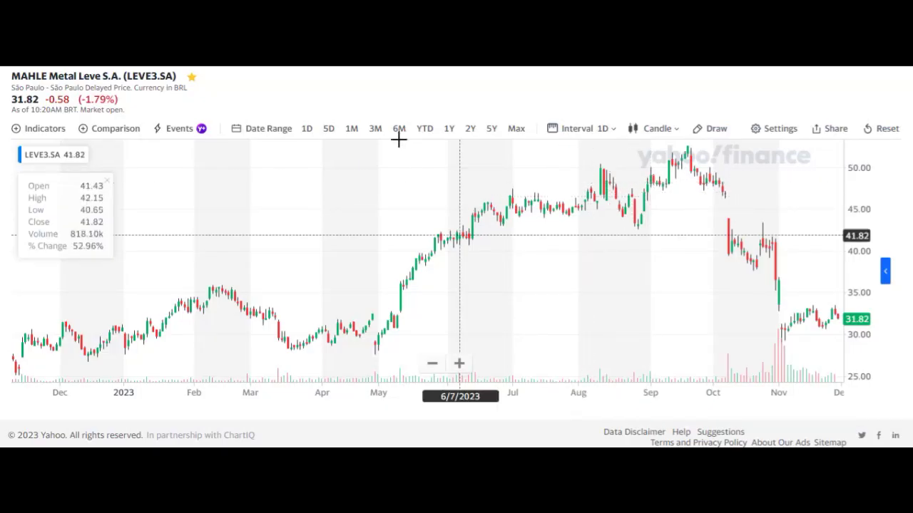
Display the dividend events on the LEVE3.SA chart in Yahoo Finance and examine the payouts back to early 2022.
{"action": "left_click", "coordinate": [183, 129]}
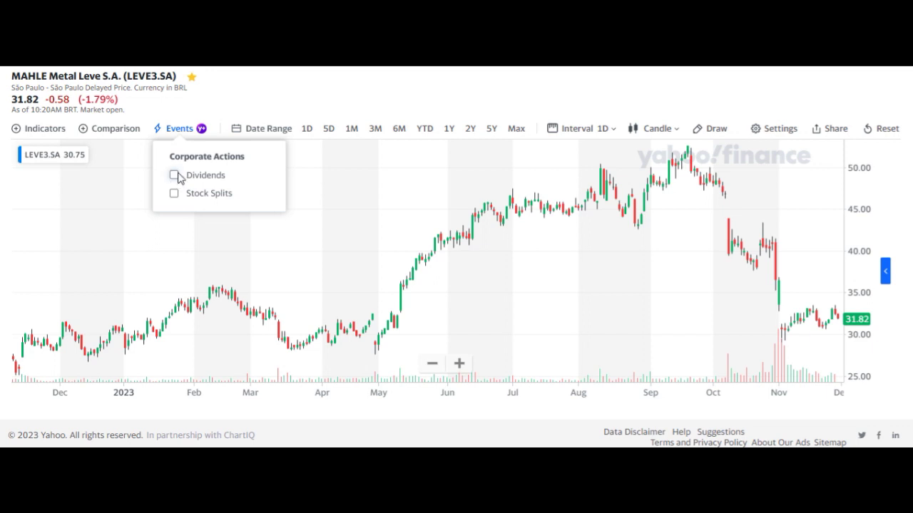
{"action": "left_click", "coordinate": [174, 175]}
{"action": "mouse_move", "coordinate": [782, 340]}
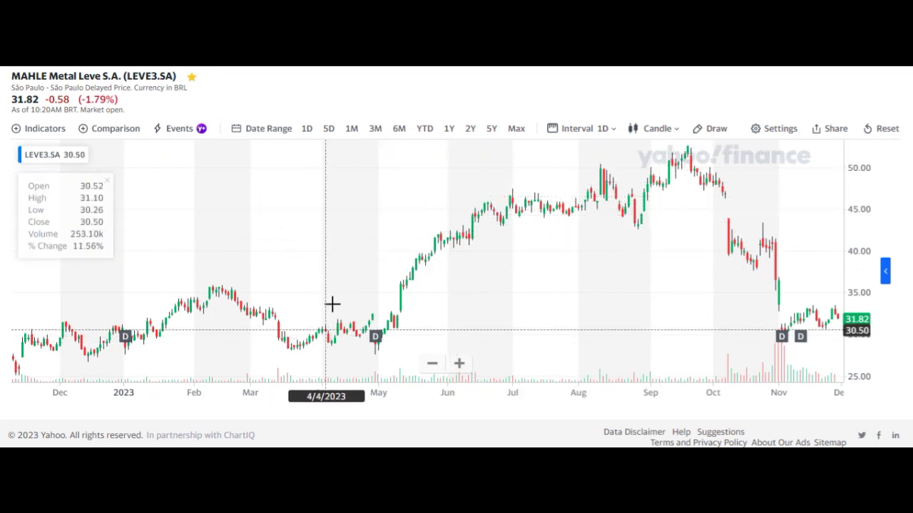
{"action": "scroll", "coordinate": [328, 318], "scroll_direction": "down", "scroll_amount": 5}
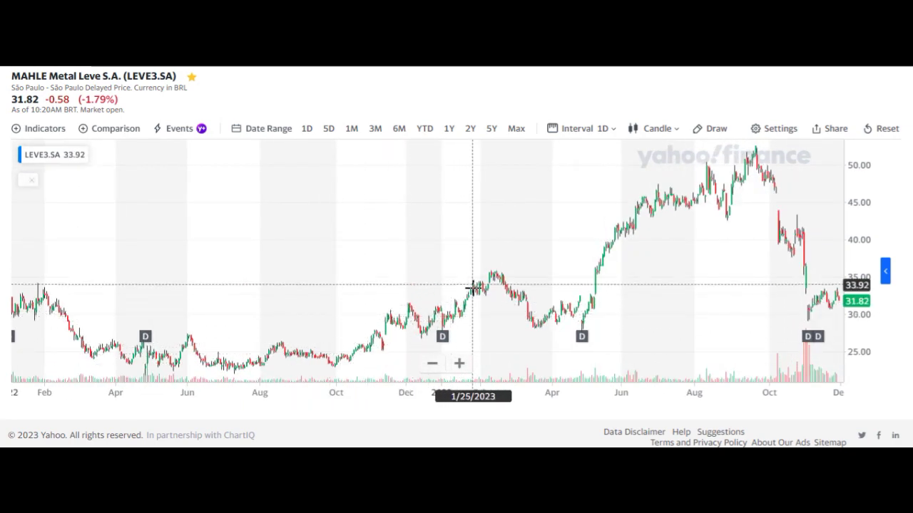
{"action": "scroll", "coordinate": [473, 288], "scroll_direction": "up", "scroll_amount": 4}
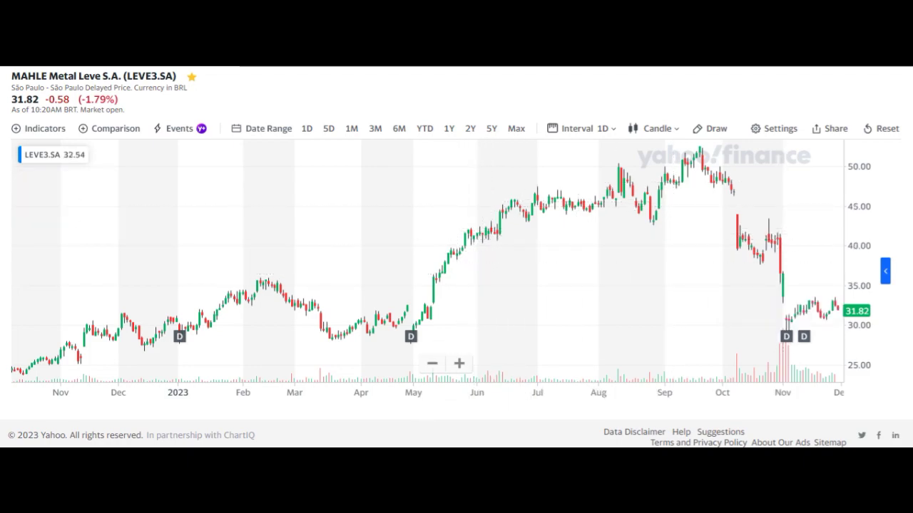
Return to the Excel workbook and examine the RES. FINANCEIRO LÍQUIDO TRIMESTRE and LUCRO/PREJUIZO ACUMULADO rows.
{"action": "key", "text": "alt+Tab"}
{"action": "left_click", "coordinate": [164, 274]}
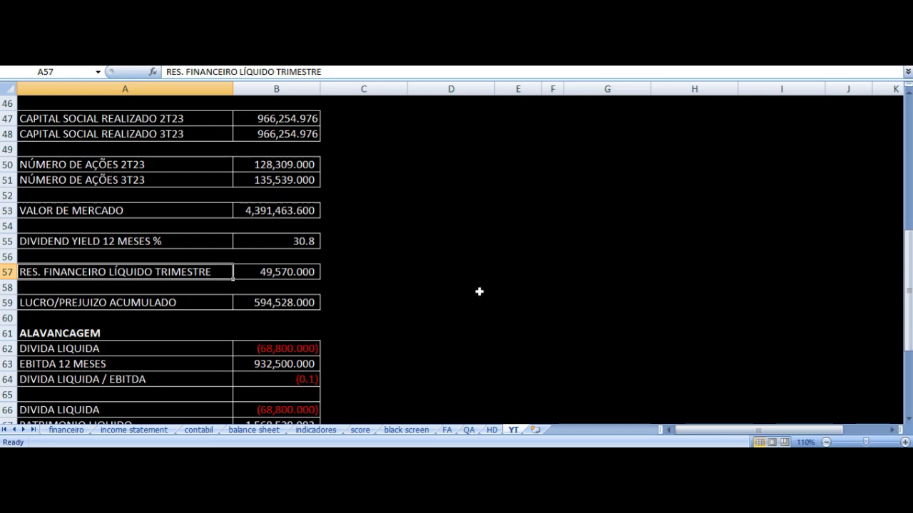
{"action": "key", "text": "Right"}
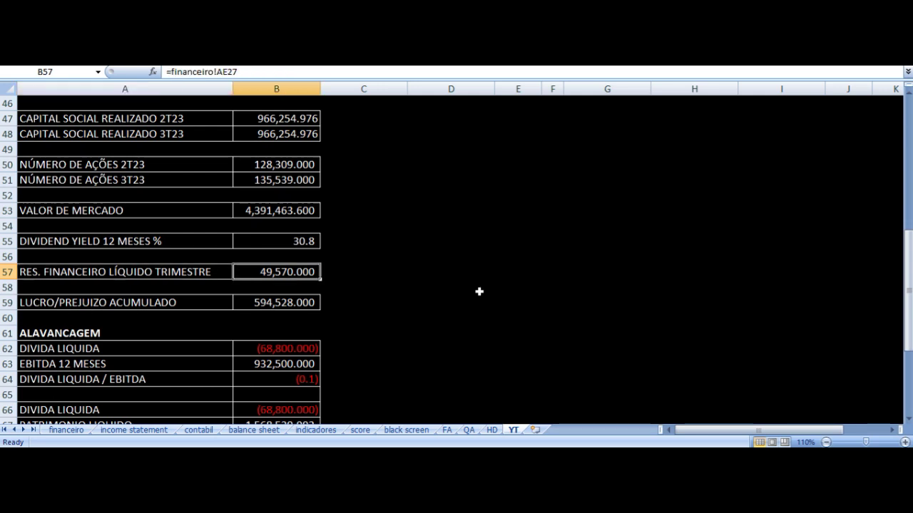
{"action": "key", "text": "Down"}
{"action": "key", "text": "Down"}
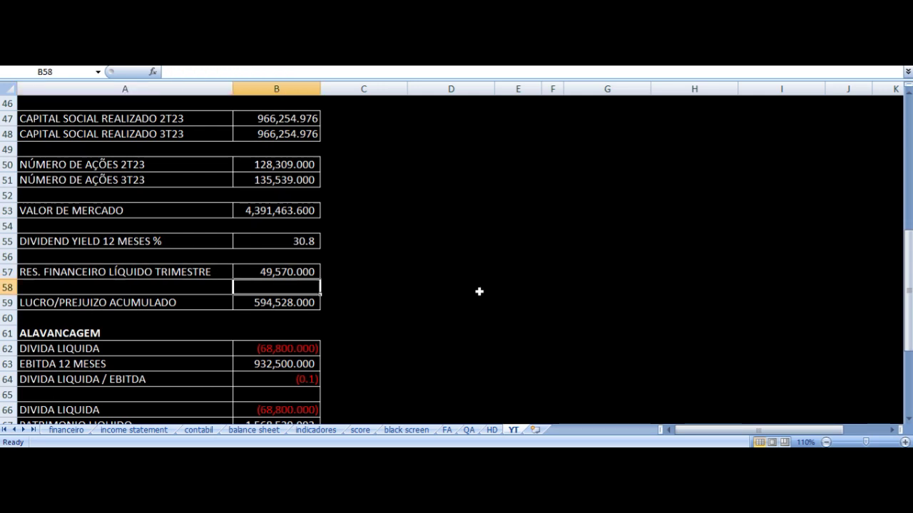
{"action": "key", "text": "Left"}
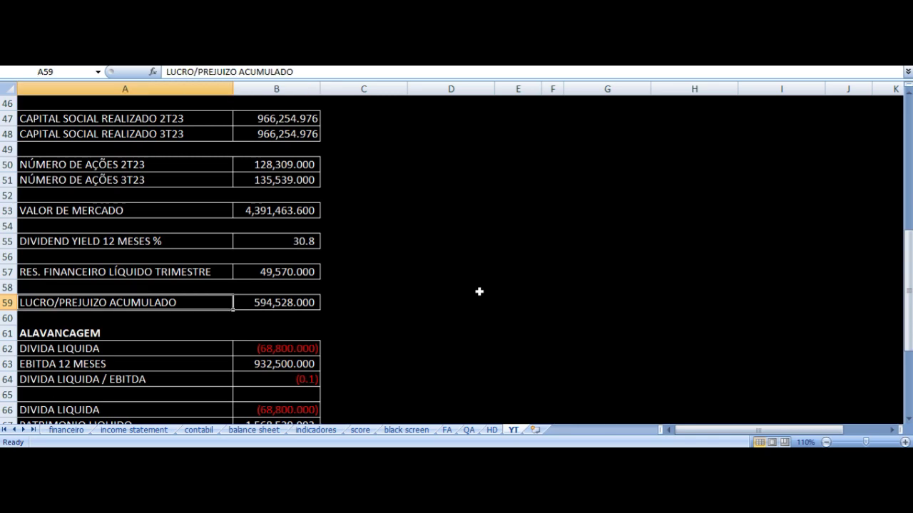
Examine DIVIDA LIQUIDA, EBITDA 12 MESES and the DIVIDA LIQUIDA / EBITDA ratio in the ALAVANCAGEM section.
{"action": "scroll", "coordinate": [405, 199], "scroll_direction": "down", "scroll_amount": 4}
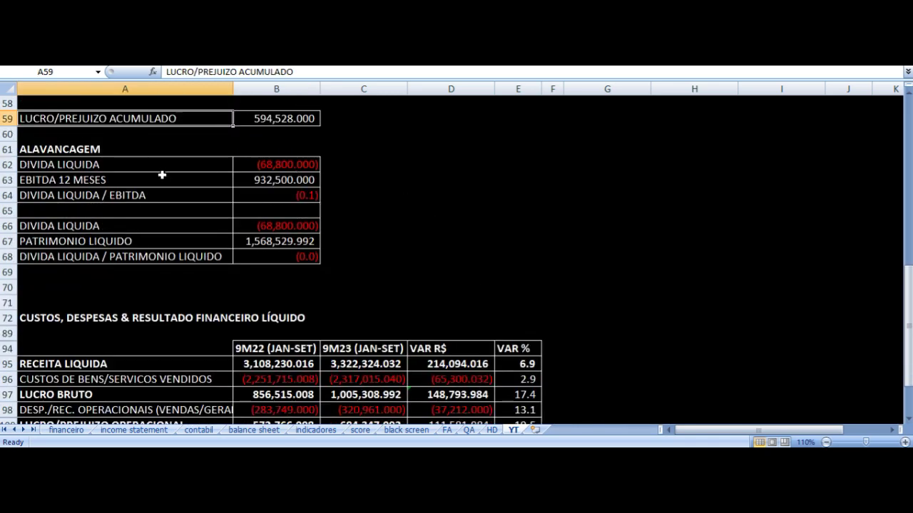
{"action": "left_click", "coordinate": [68, 167]}
{"action": "key", "text": "Down"}
{"action": "key", "text": "Down"}
{"action": "key", "text": "Right"}
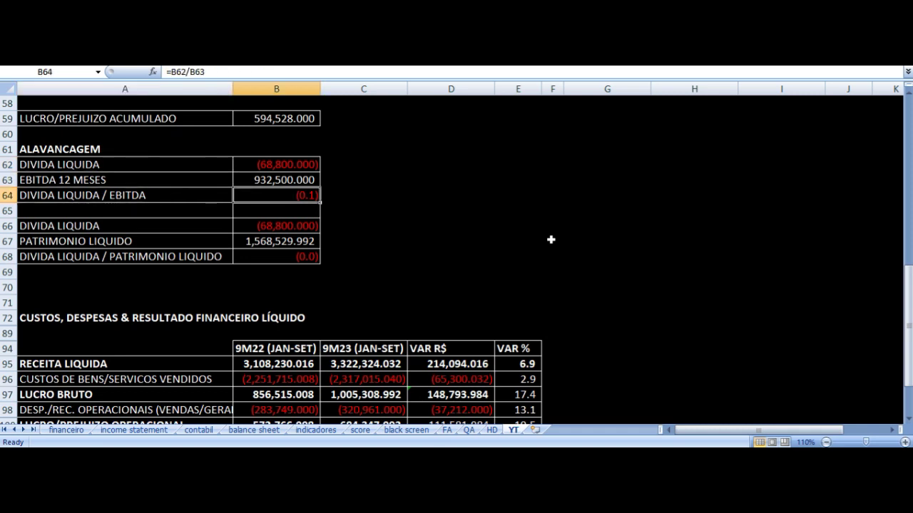
{"action": "key", "text": "Left"}
{"action": "key", "text": "Up"}
{"action": "key", "text": "Up"}
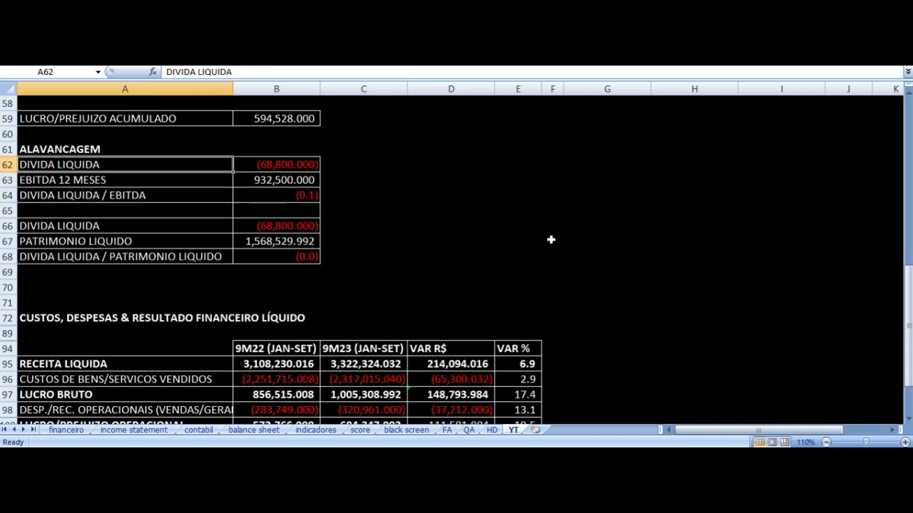
{"action": "key", "text": "Right"}
{"action": "key", "text": "alt+Tab"}
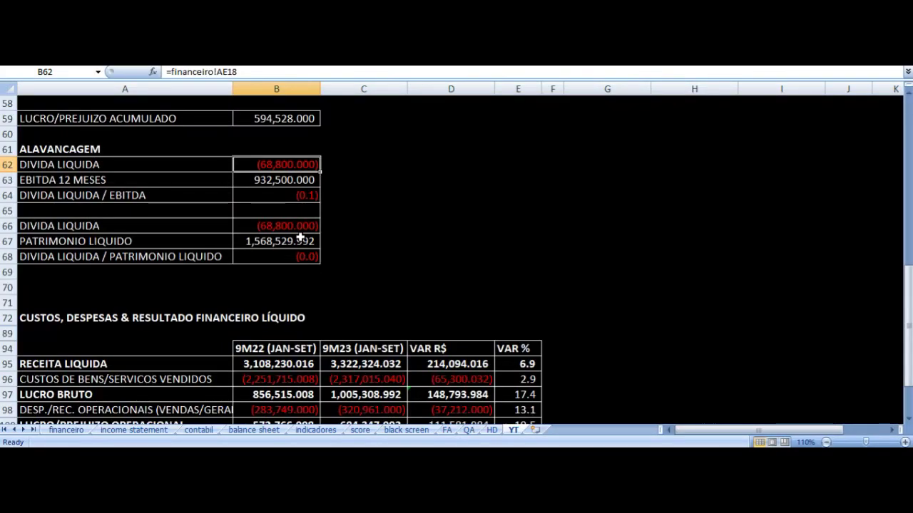
Recheck the RES. FINANCEIRO LÍQUIDO TRIMESTRE figure and its source cell in the financeiro sheet.
{"action": "scroll", "coordinate": [420, 258], "scroll_direction": "up", "scroll_amount": 2}
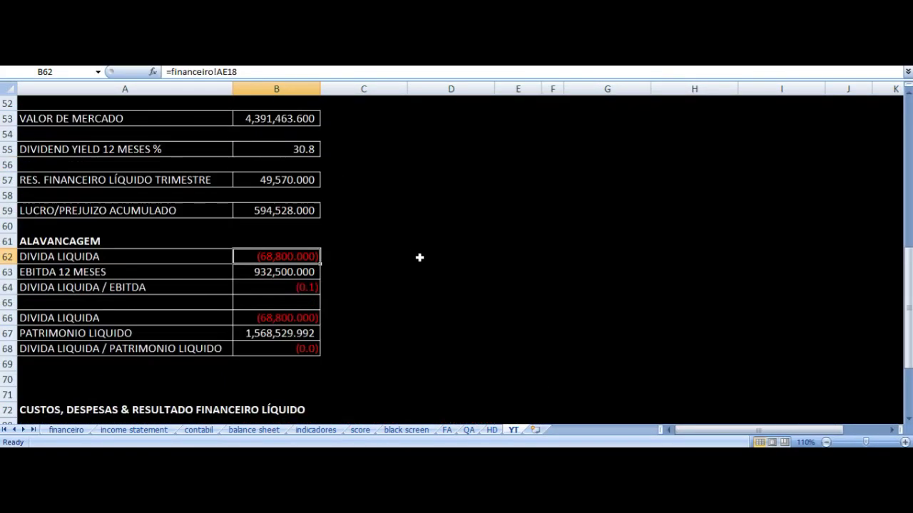
{"action": "left_click", "coordinate": [142, 182]}
{"action": "left_click", "coordinate": [276, 177]}
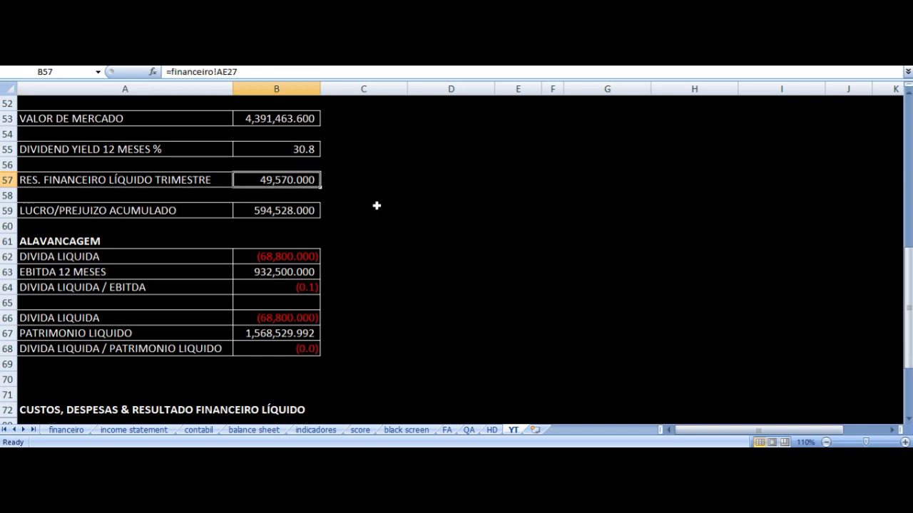
Examine DIVIDA LIQUIDA, PATRIMONIO LIQUIDO and the ratio between them in the ALAVANCAGEM section.
{"action": "scroll", "coordinate": [406, 238], "scroll_direction": "down", "scroll_amount": 2}
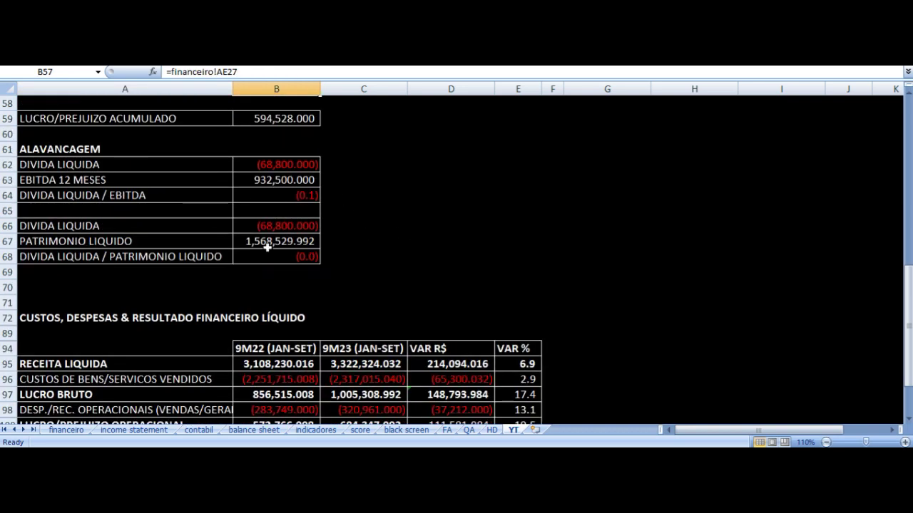
{"action": "left_click", "coordinate": [92, 241]}
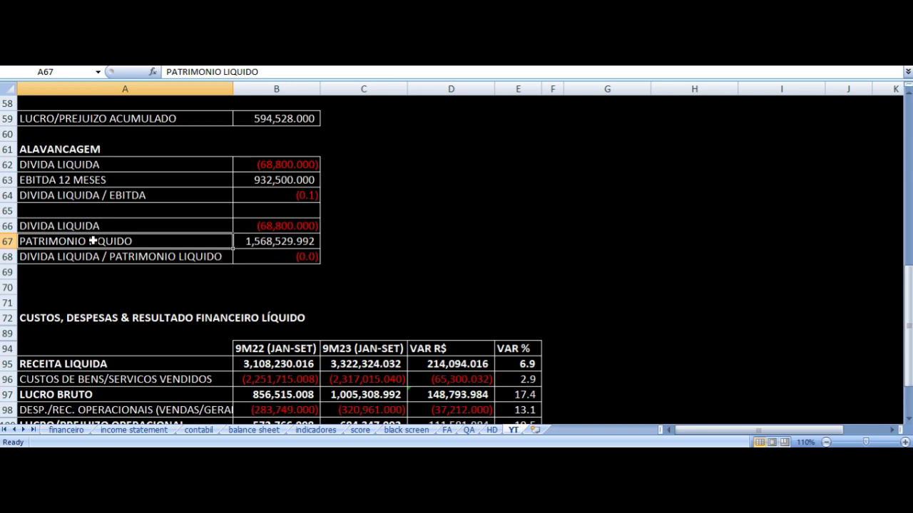
{"action": "left_click", "coordinate": [282, 259]}
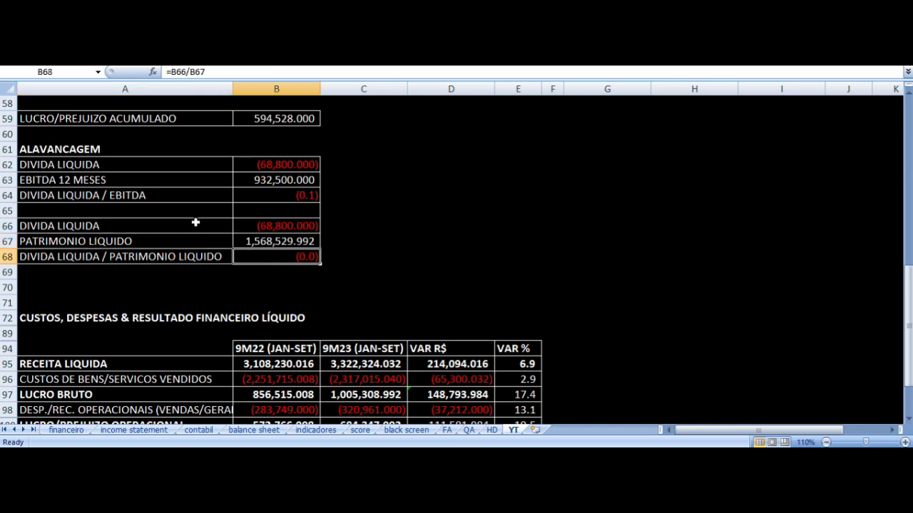
{"action": "left_click", "coordinate": [149, 226]}
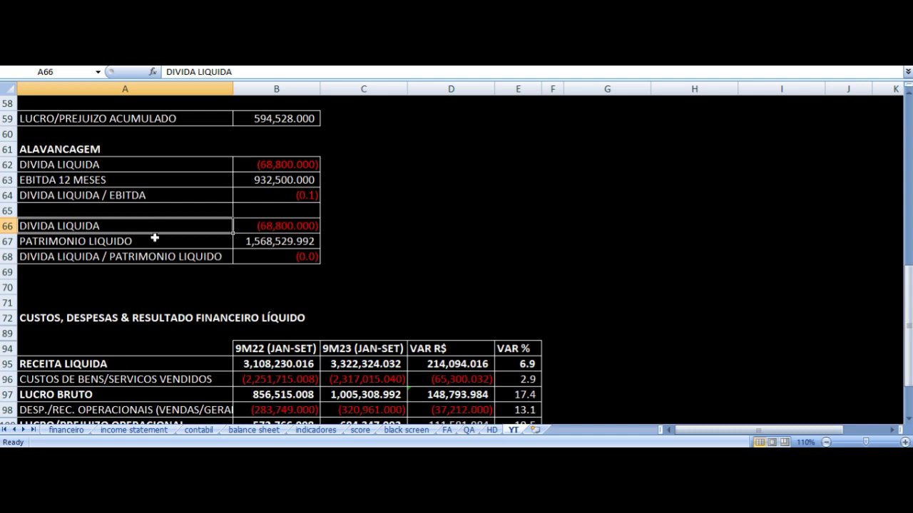
{"action": "left_click", "coordinate": [142, 243]}
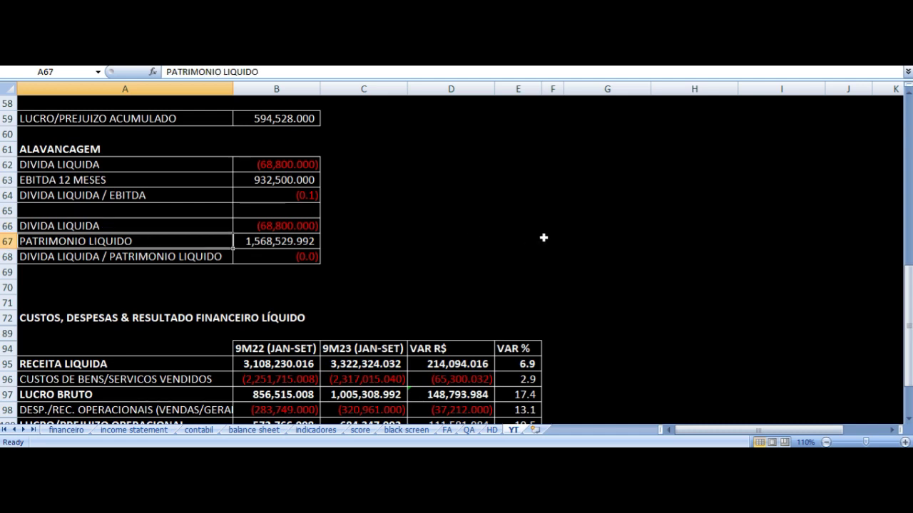
{"action": "key", "text": "Right"}
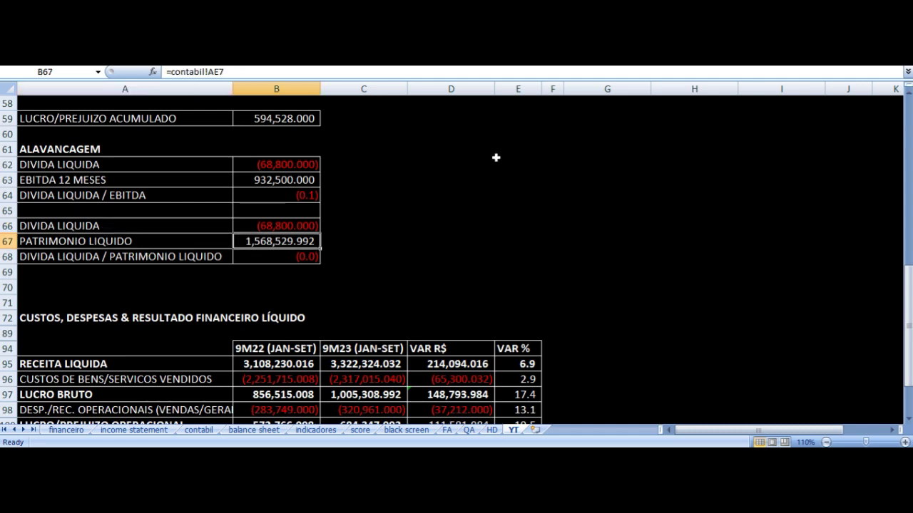
Compare the RECEITA LIQUIDA VAR % with the consolidated and controlling-shareholder net profit VAR % in the 9M22 versus 9M23 table.
{"action": "scroll", "coordinate": [402, 219], "scroll_direction": "down", "scroll_amount": 2}
{"action": "scroll", "coordinate": [402, 219], "scroll_direction": "down", "scroll_amount": 2}
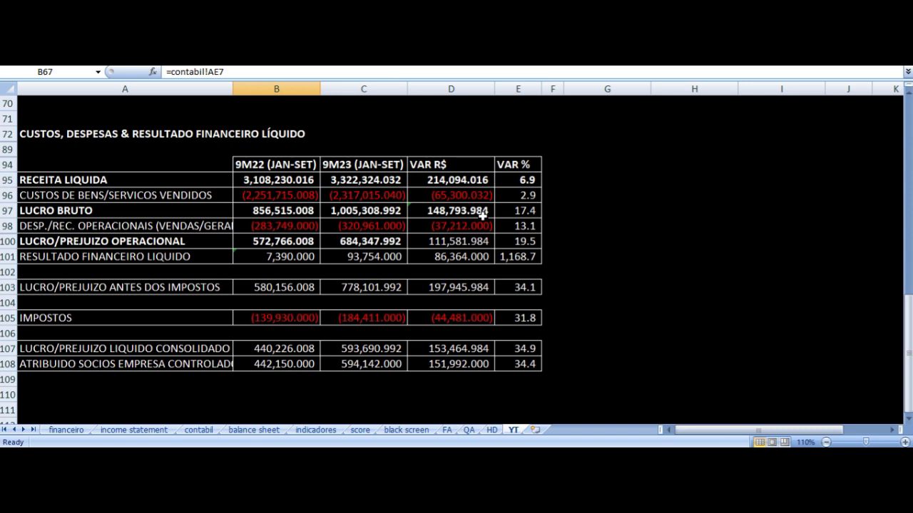
{"action": "left_click", "coordinate": [526, 180]}
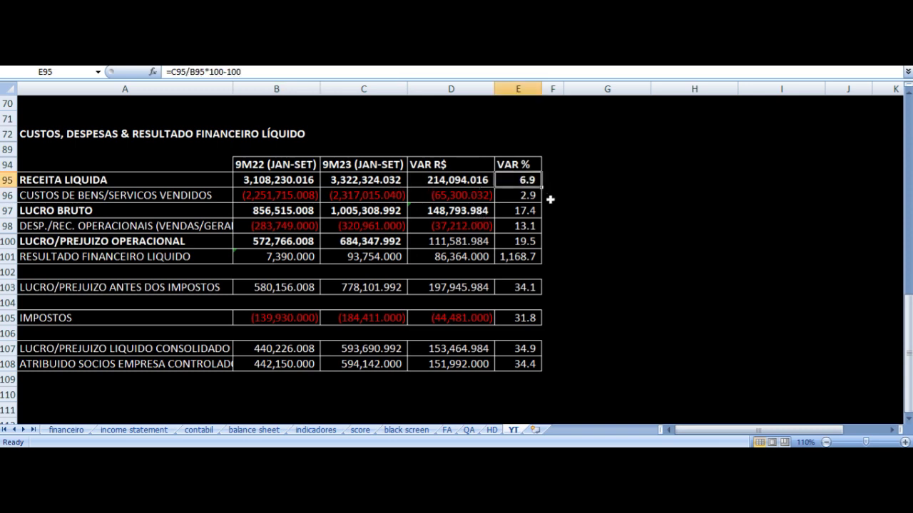
{"action": "left_click", "coordinate": [527, 348]}
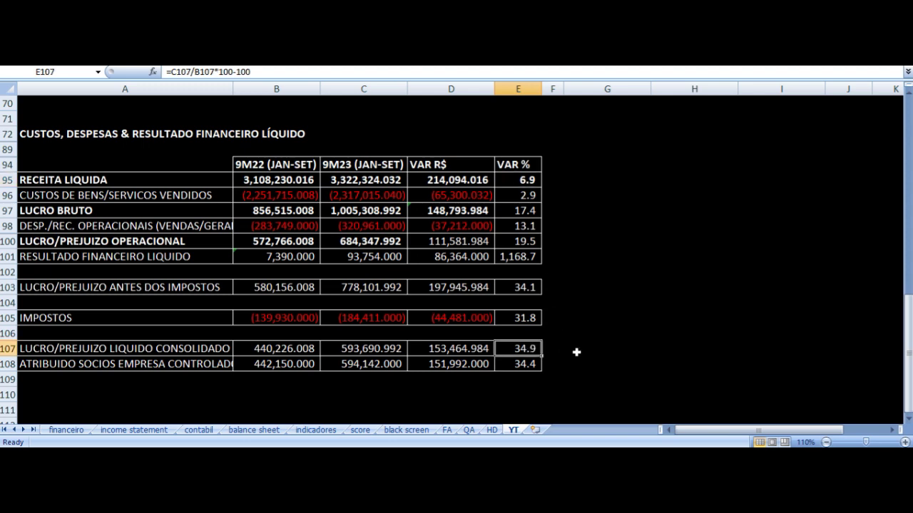
{"action": "left_click", "coordinate": [524, 182]}
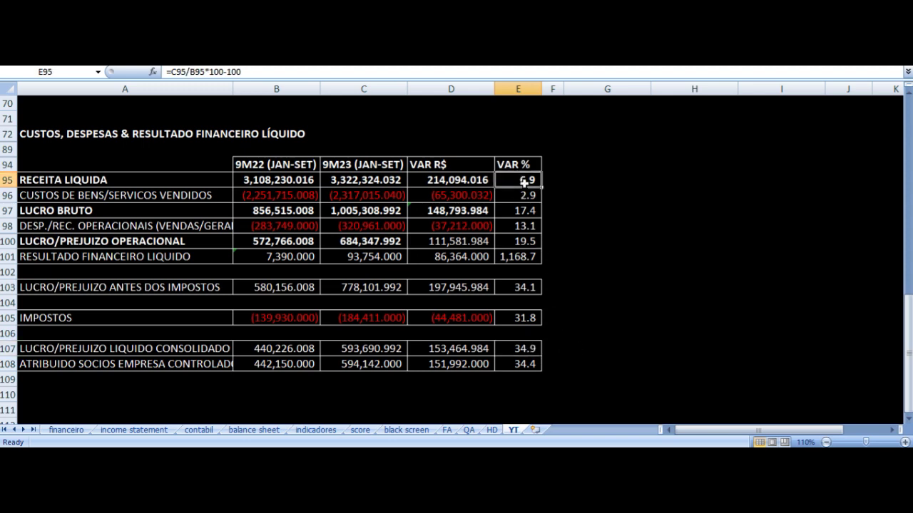
{"action": "left_click", "coordinate": [531, 348]}
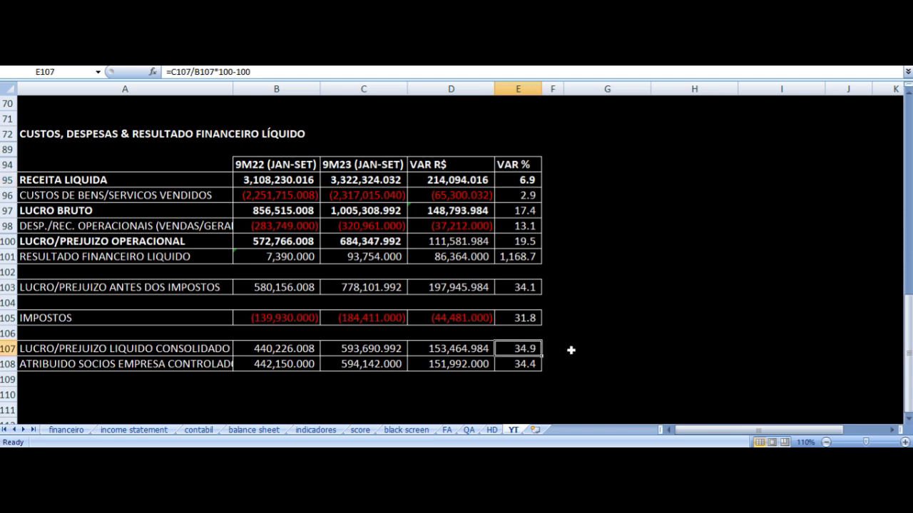
{"action": "left_click", "coordinate": [531, 363]}
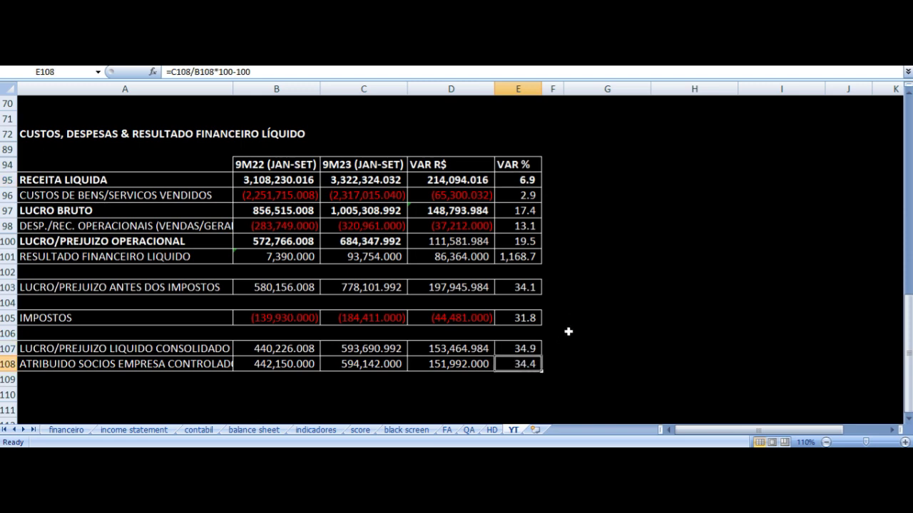
Compare the VAR % of CUSTOS DE BENS/SERVICOS VENDIDOS with that of RECEITA LIQUIDA.
{"action": "left_click", "coordinate": [529, 196]}
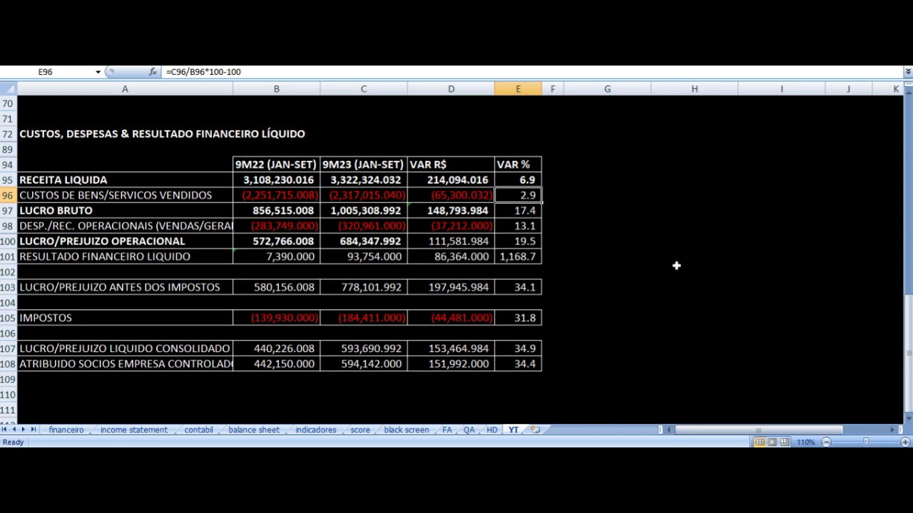
{"action": "key", "text": "Left"}
{"action": "key", "text": "Left"}
{"action": "key", "text": "Left"}
{"action": "key", "text": "Right"}
{"action": "key", "text": "Right"}
{"action": "key", "text": "Right"}
{"action": "key", "text": "Up"}
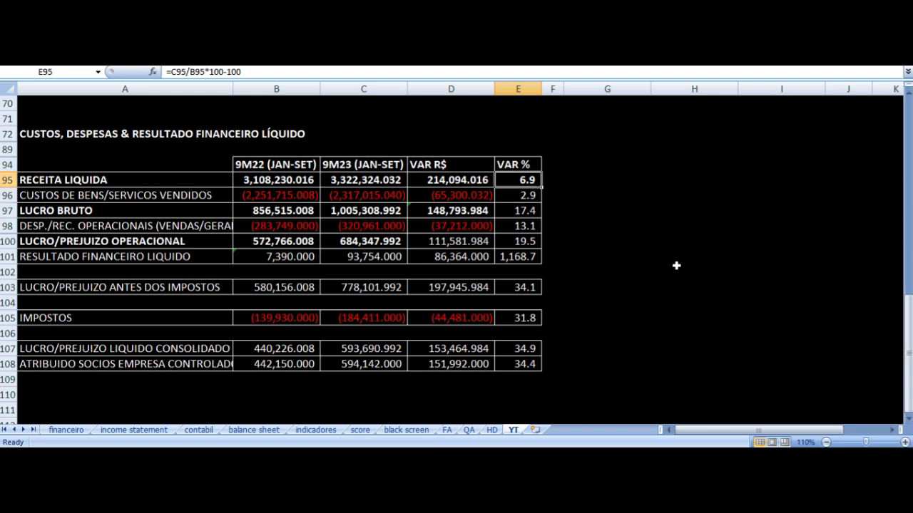
{"action": "key", "text": "Down"}
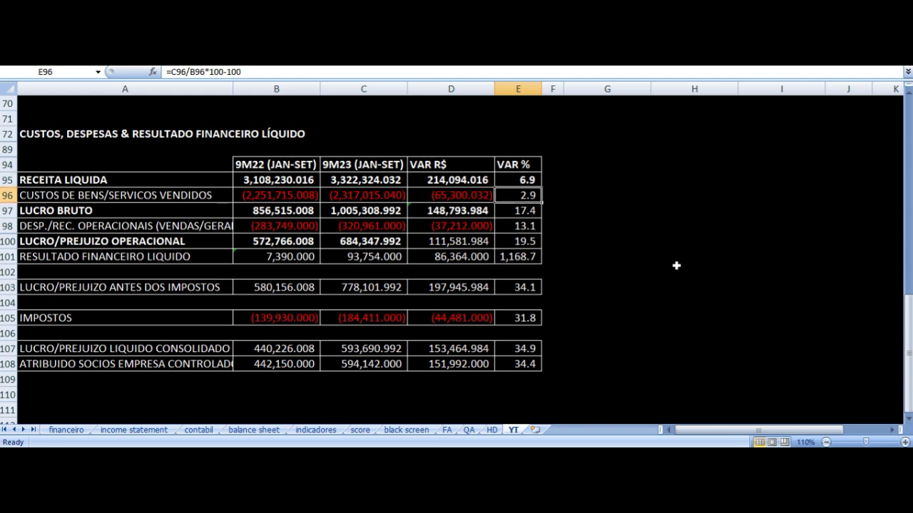
Review the 9M22 and 9M23 CUSTOS DE BENS/SERVICOS VENDIDOS figures and compare their VAR R$ with the RECEITA LIQUIDA variation.
{"action": "key", "text": "Left"}
{"action": "key", "text": "Left"}
{"action": "key", "text": "Left"}
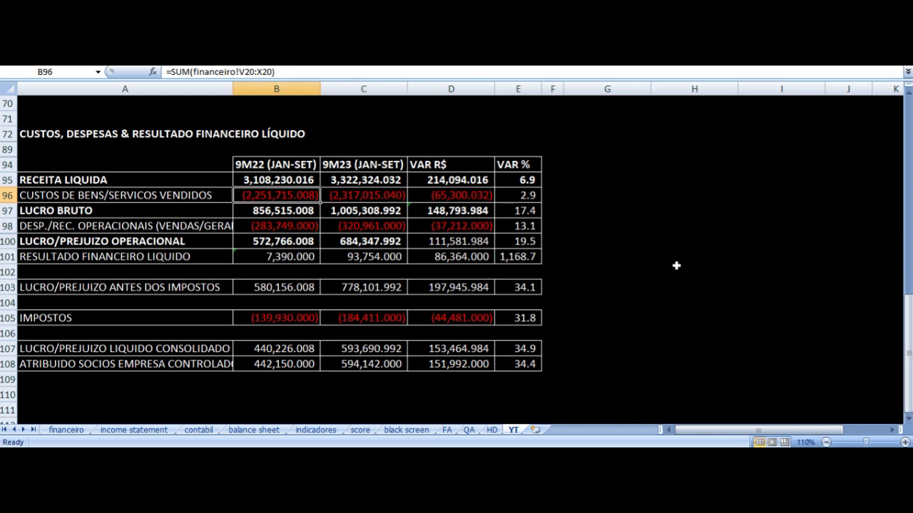
{"action": "key", "text": "Right"}
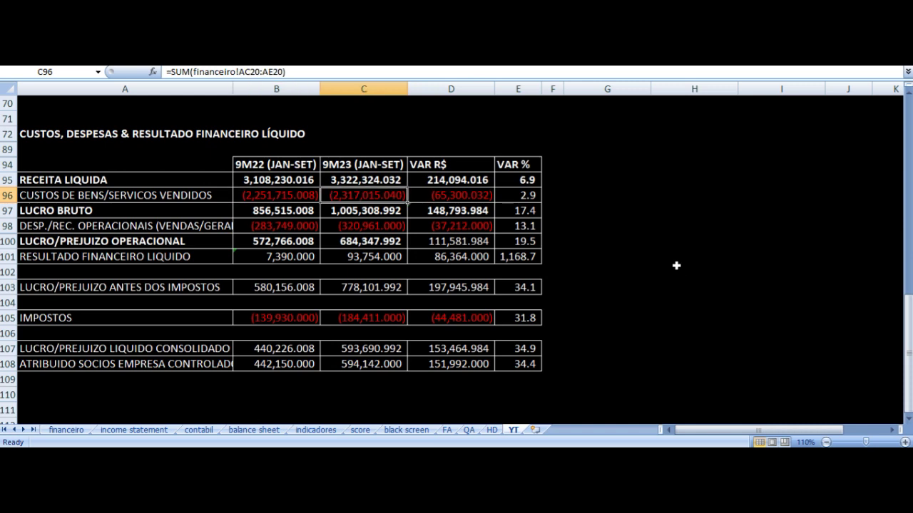
{"action": "key", "text": "Right"}
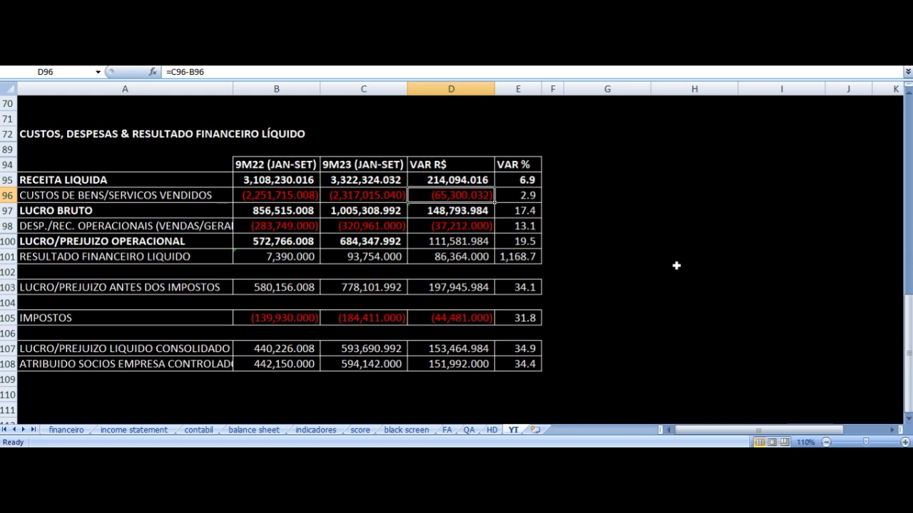
{"action": "key", "text": "Up"}
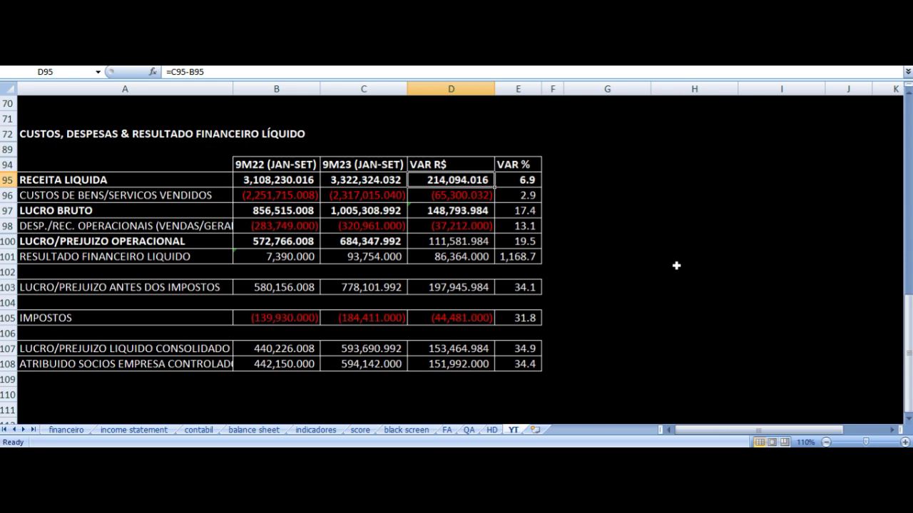
{"action": "key", "text": "Up"}
Review the LUCRO BRUTO row across 9M22, 9M23, VAR R$ and VAR %.
{"action": "key", "text": "Down"}
{"action": "key", "text": "Down"}
{"action": "key", "text": "Down"}
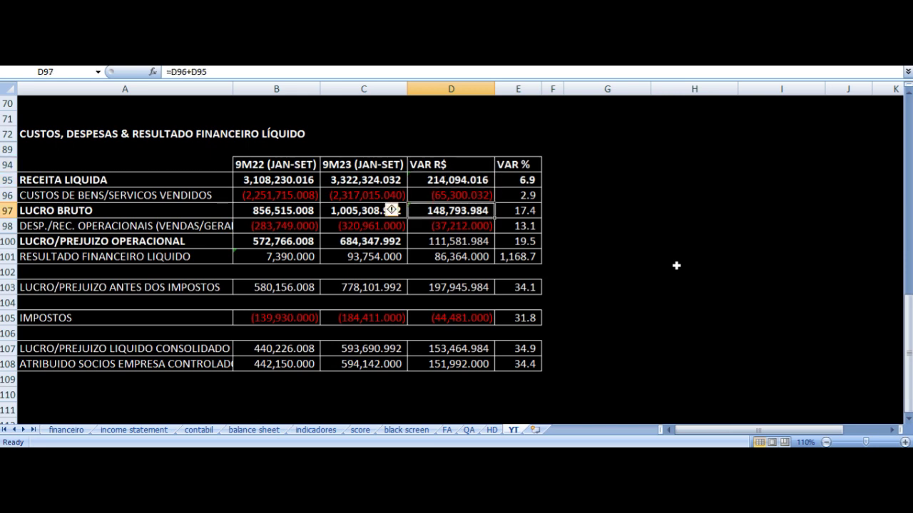
{"action": "key", "text": "Left"}
{"action": "key", "text": "Left"}
{"action": "key", "text": "Left"}
{"action": "key", "text": "Right"}
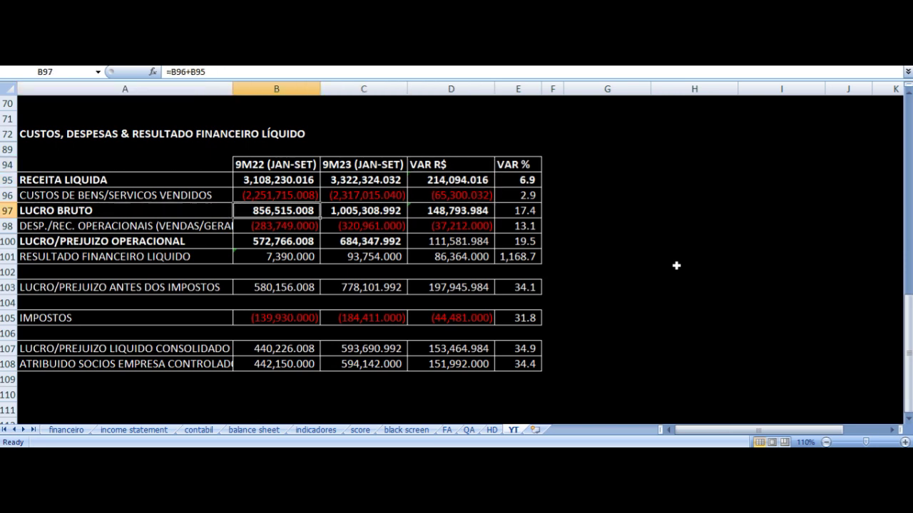
{"action": "key", "text": "Right"}
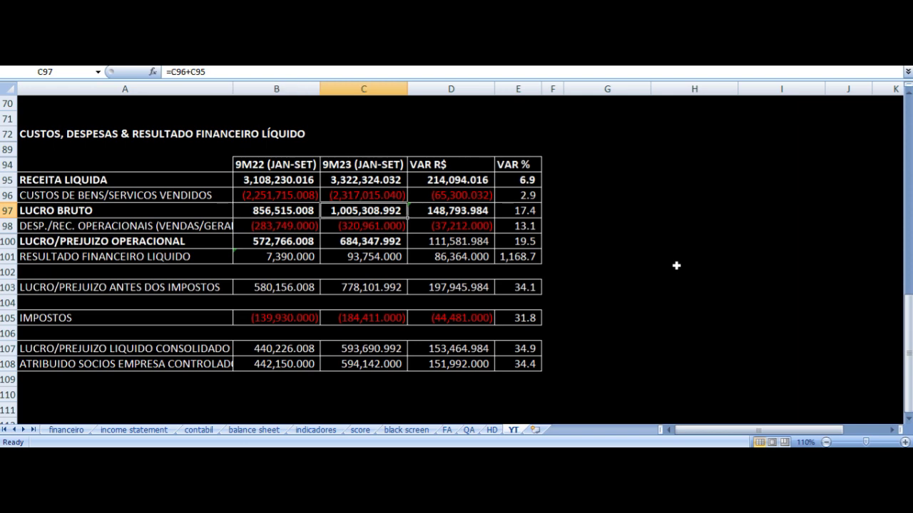
{"action": "key", "text": "Right"}
{"action": "key", "text": "Right"}
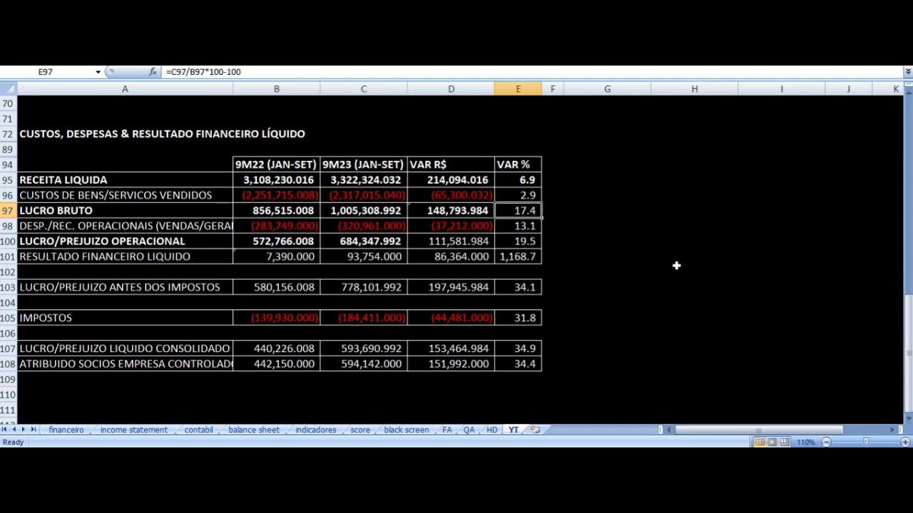
Examine the DESP./REC. OPERACIONAIS (VENDAS/GERAIS/ADM/OUTRAS) row through to its VAR %.
{"action": "key", "text": "Left"}
{"action": "key", "text": "Down"}
{"action": "key", "text": "Left"}
{"action": "key", "text": "Left"}
{"action": "key", "text": "Left"}
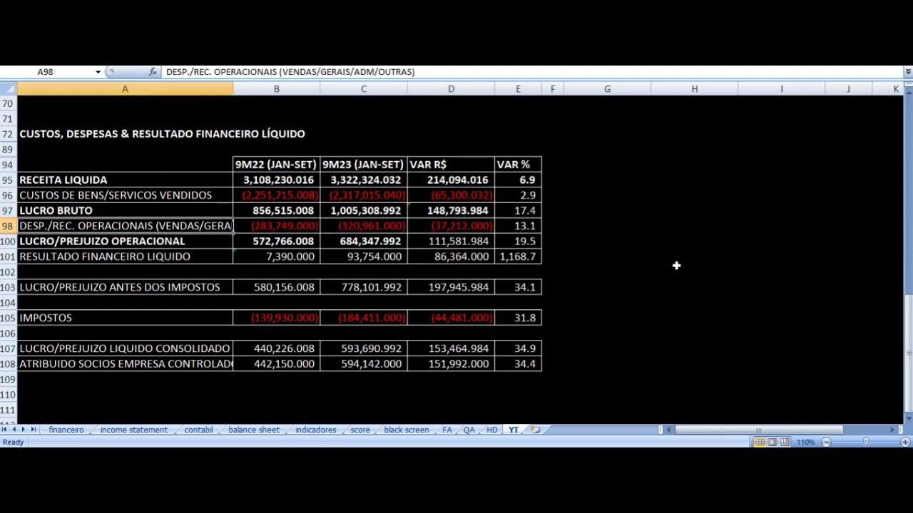
{"action": "key", "text": "Right"}
{"action": "key", "text": "Left"}
{"action": "key", "text": "Right"}
{"action": "key", "text": "Right"}
{"action": "key", "text": "Right"}
{"action": "key", "text": "Right"}
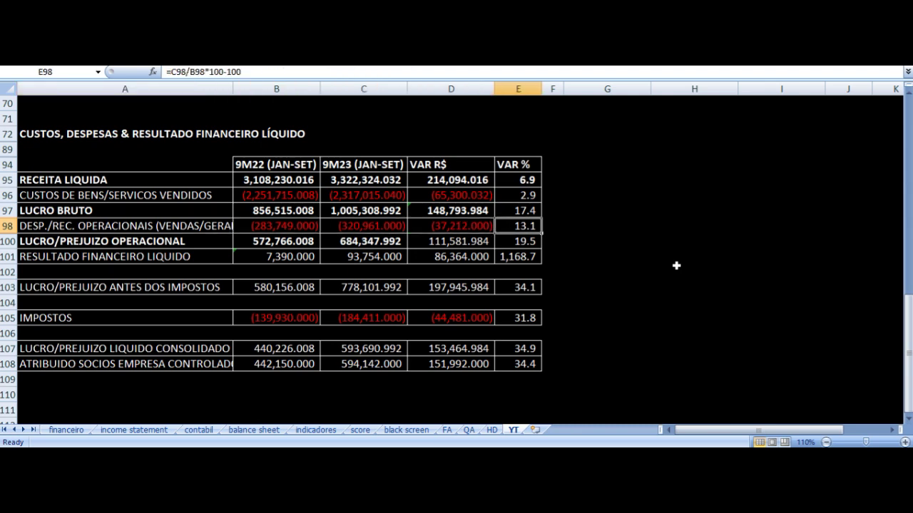
Compare the 9M22 and 9M23 DESP./REC. OPERACIONAIS figures and their VAR R$ against the LUCRO BRUTO variation.
{"action": "key", "text": "Left"}
{"action": "key", "text": "Left"}
{"action": "key", "text": "Left"}
{"action": "key", "text": "Left"}
{"action": "key", "text": "Right"}
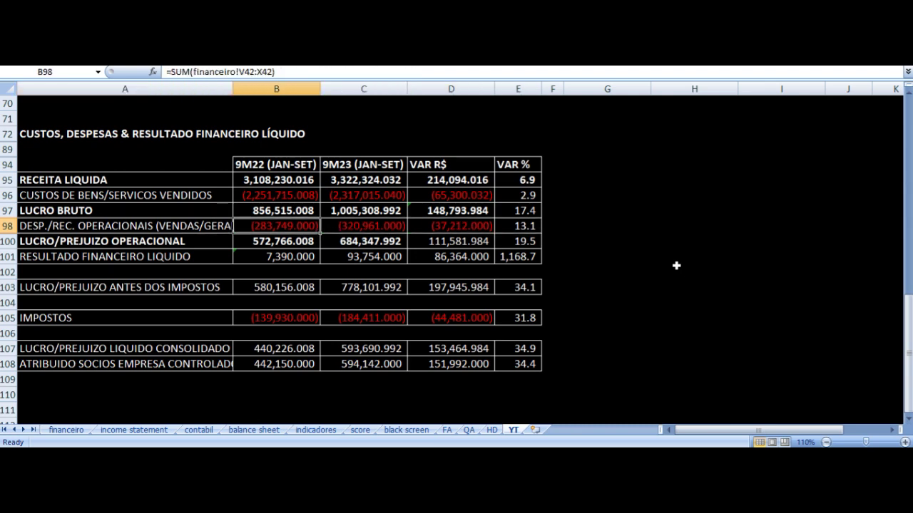
{"action": "key", "text": "Right"}
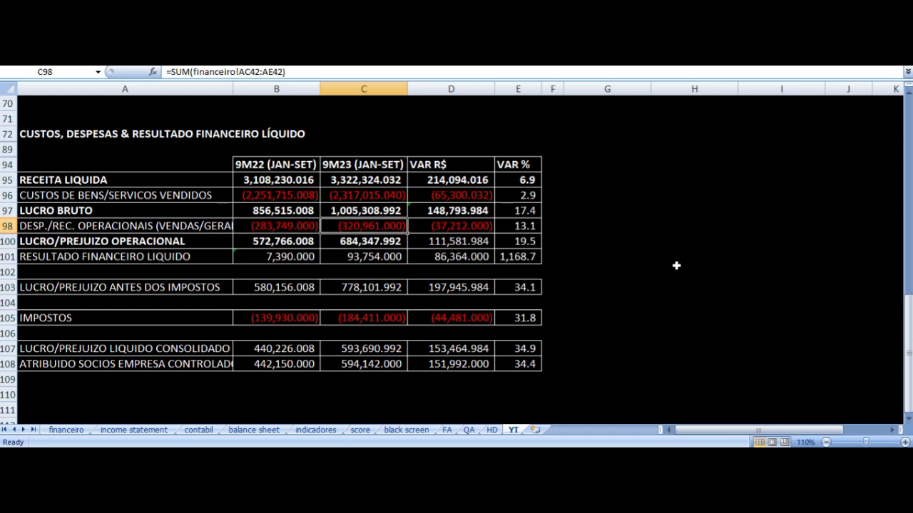
{"action": "key", "text": "Right"}
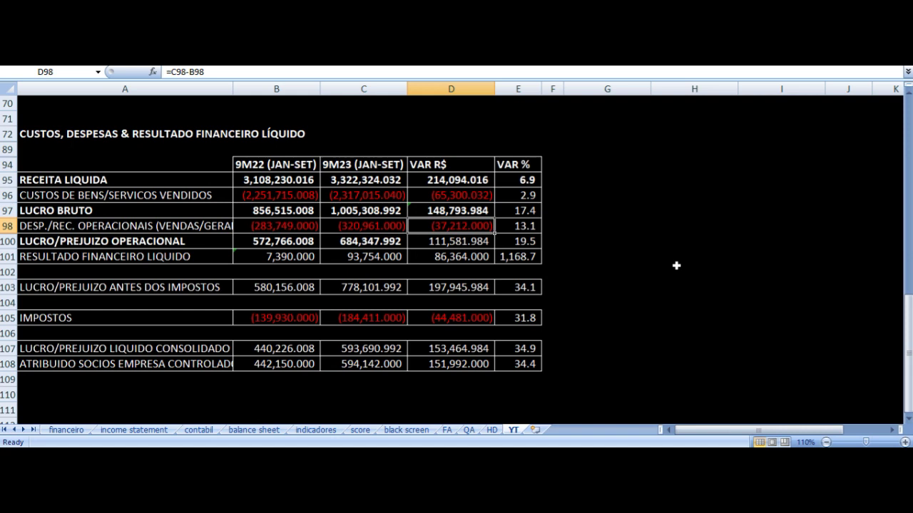
{"action": "key", "text": "Up"}
{"action": "key", "text": "Down"}
Review the LUCRO/PREJUIZO OPERACIONAL row across 9M22, 9M23, VAR R$ and VAR %.
{"action": "key", "text": "Down"}
{"action": "key", "text": "Left"}
{"action": "key", "text": "Left"}
{"action": "key", "text": "Left"}
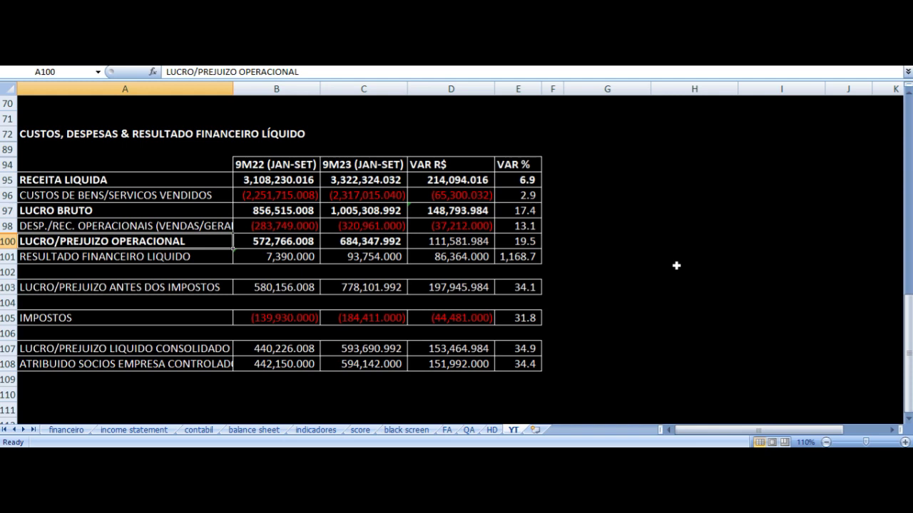
{"action": "key", "text": "Right"}
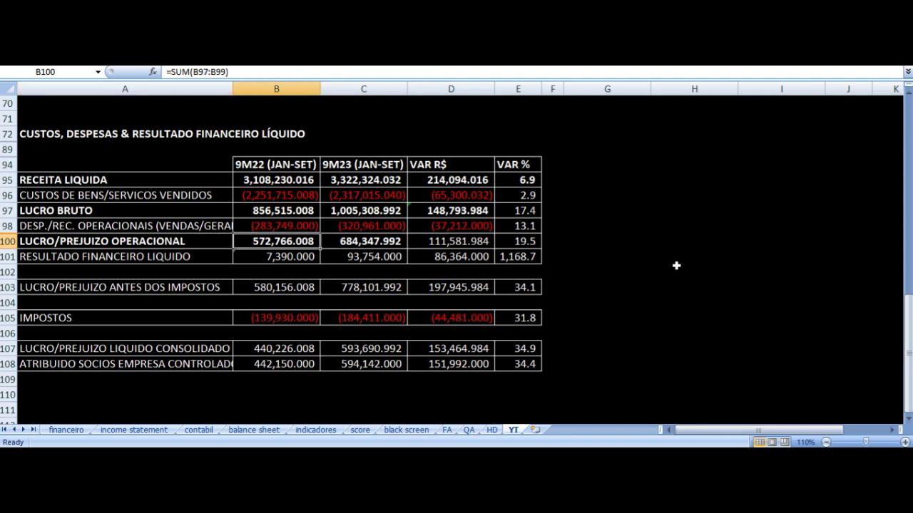
{"action": "key", "text": "Right"}
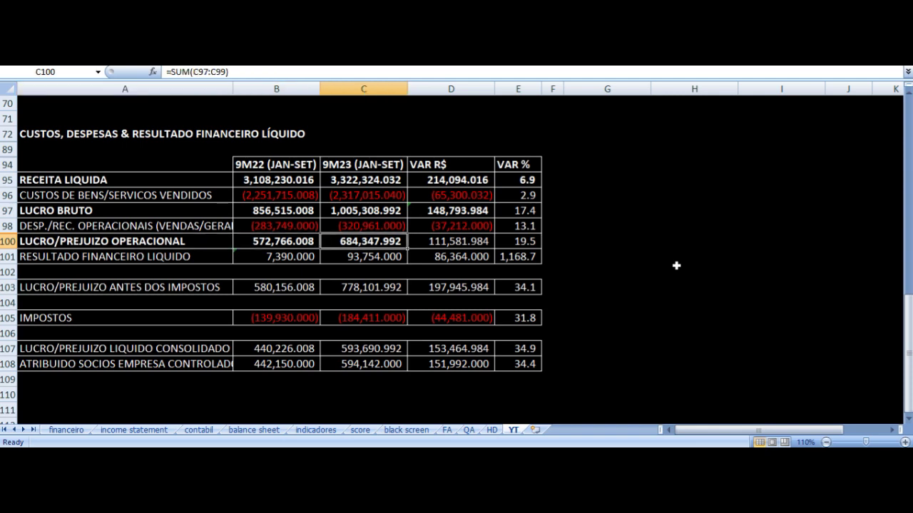
{"action": "key", "text": "Right"}
{"action": "key", "text": "Right"}
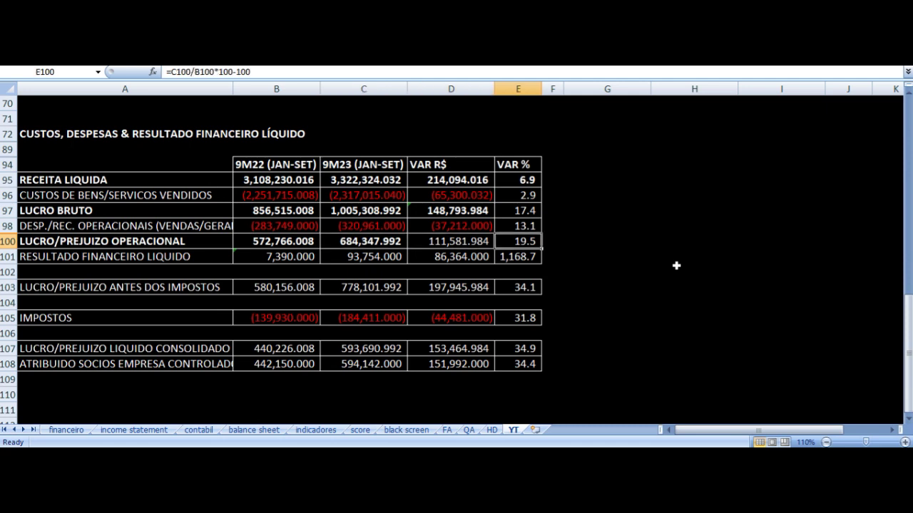
Compare the 9M22 and 9M23 figures in the RESULTADO FINANCEIRO LIQUIDO row.
{"action": "key", "text": "Left"}
{"action": "key", "text": "Down"}
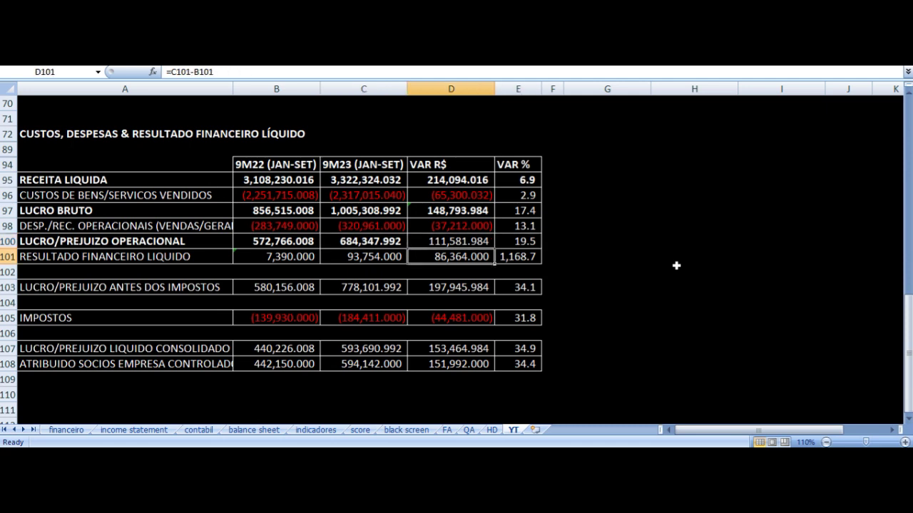
{"action": "key", "text": "Left"}
{"action": "key", "text": "Left"}
{"action": "key", "text": "Left"}
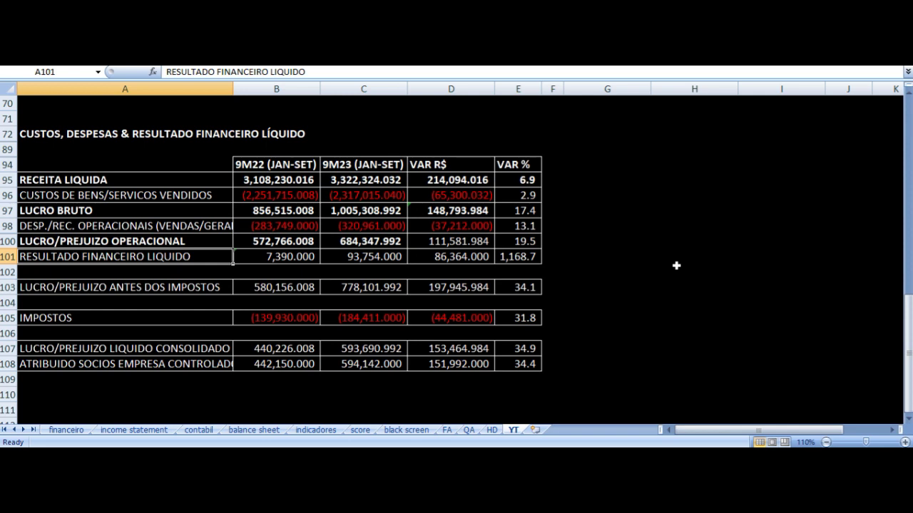
{"action": "key", "text": "Right"}
{"action": "key", "text": "Right"}
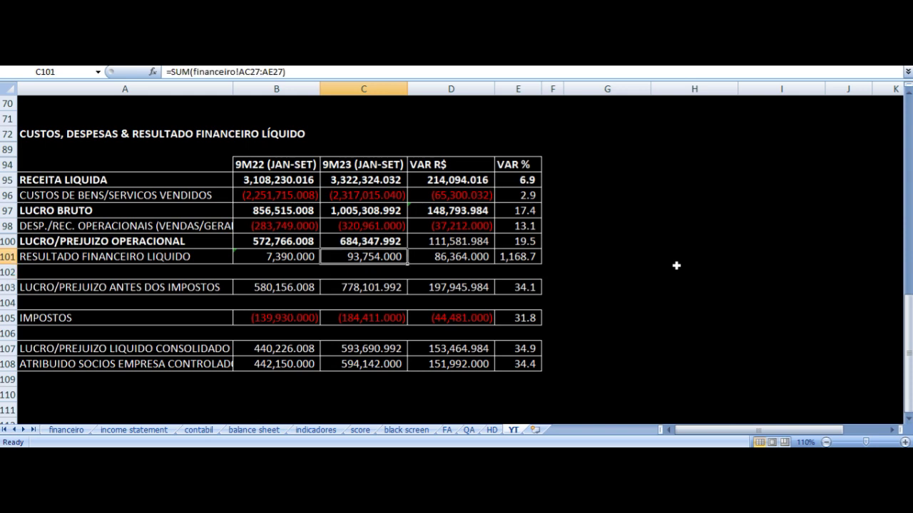
{"action": "key", "text": "Left"}
{"action": "key", "text": "Left"}
{"action": "key", "text": "Right"}
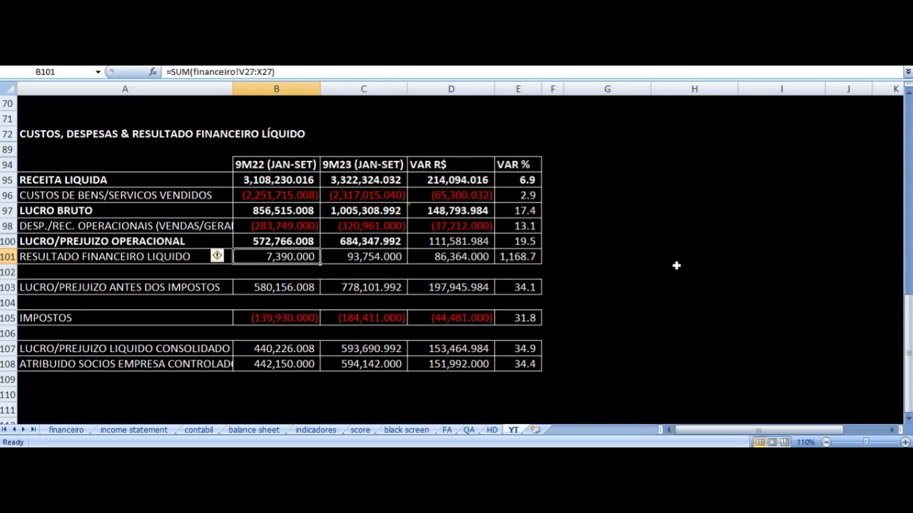
{"action": "key", "text": "Right"}
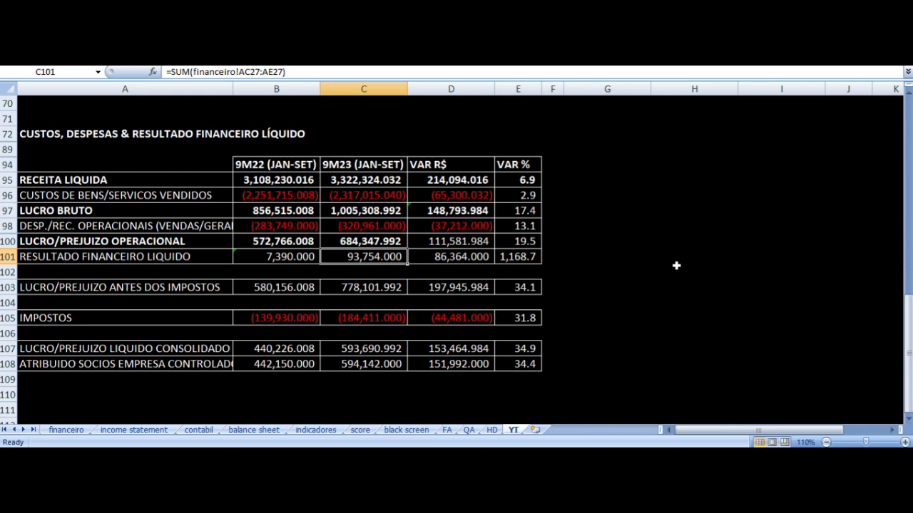
Recheck the RESULTADO FINANCEIRO LIQUIDO row from its label through to VAR R$.
{"action": "key", "text": "Right"}
{"action": "key", "text": "Left"}
{"action": "key", "text": "Left"}
{"action": "key", "text": "Left"}
{"action": "key", "text": "Up"}
{"action": "key", "text": "Down"}
{"action": "key", "text": "Right"}
{"action": "key", "text": "Left"}
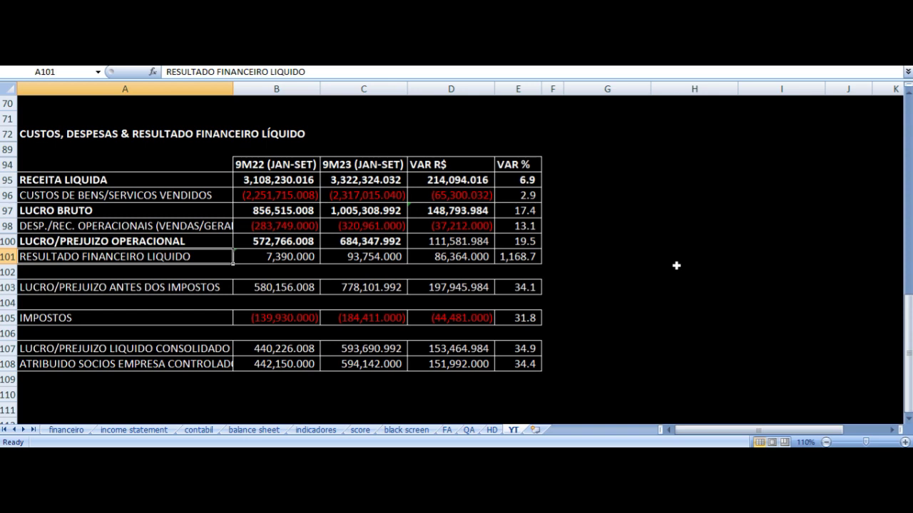
{"action": "key", "text": "Right"}
{"action": "key", "text": "Right"}
{"action": "key", "text": "Right"}
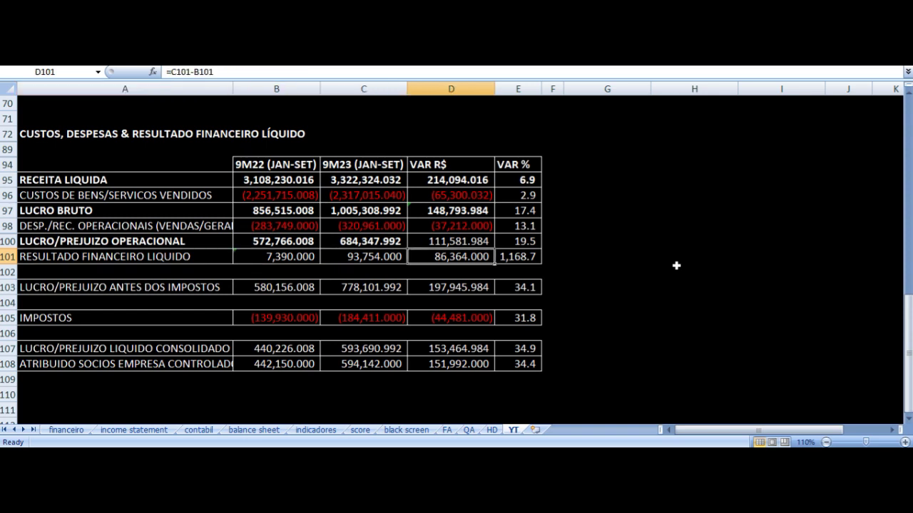
Examine the VAR % of RESULTADO FINANCEIRO LIQUIDO against its 9M22 and 9M23 figures and VAR R$.
{"action": "key", "text": "Left"}
{"action": "key", "text": "Left"}
{"action": "key", "text": "Right"}
{"action": "key", "text": "Right"}
{"action": "key", "text": "Right"}
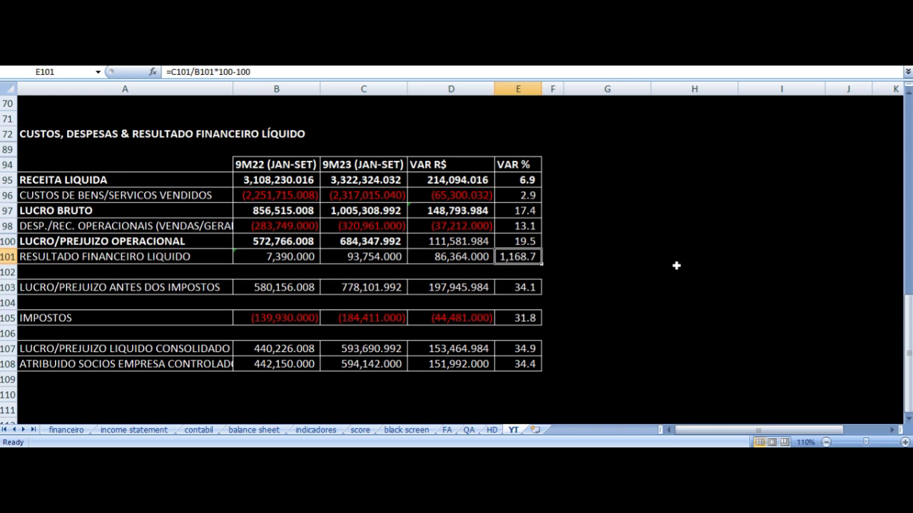
{"action": "key", "text": "Left"}
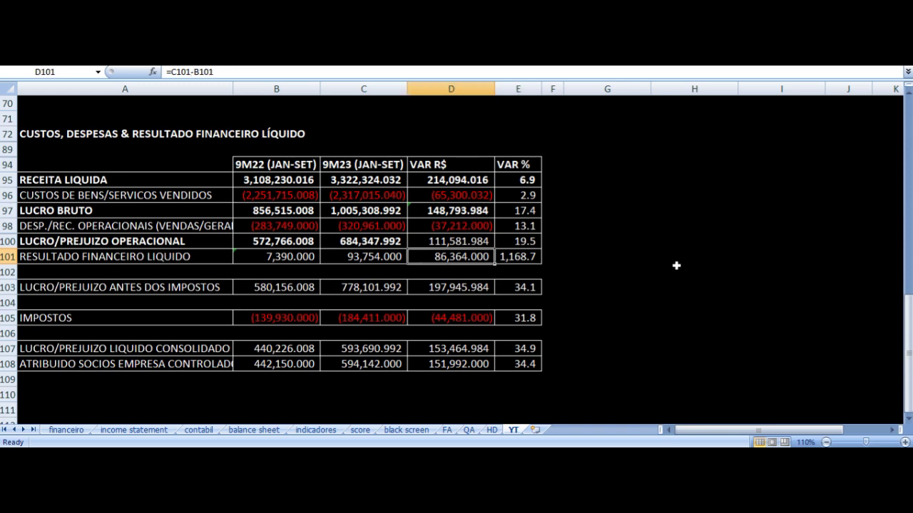
Review the LUCRO/PREJUIZO ANTES DOS IMPOSTOS row across 9M22, 9M23, VAR R$ and VAR %.
{"action": "key", "text": "Down"}
{"action": "key", "text": "Down"}
{"action": "key", "text": "Left"}
{"action": "key", "text": "Left"}
{"action": "key", "text": "Left"}
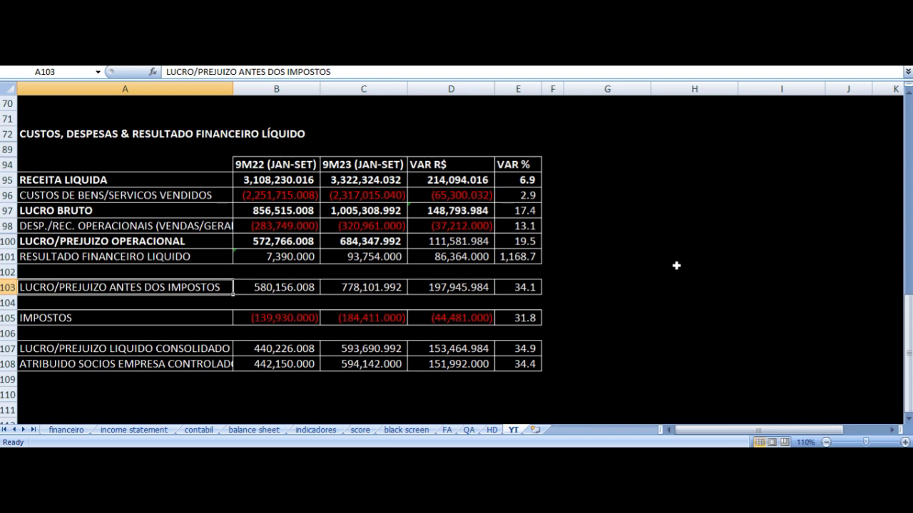
{"action": "key", "text": "Right"}
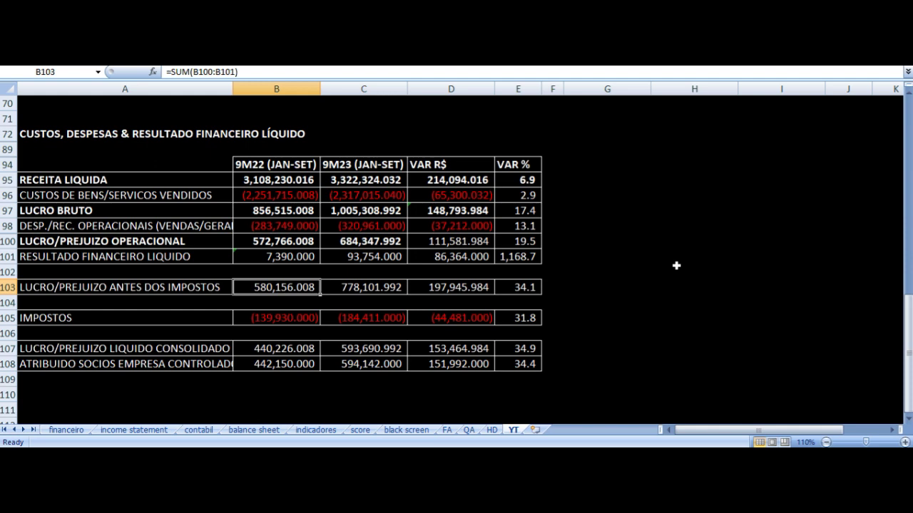
{"action": "key", "text": "Right"}
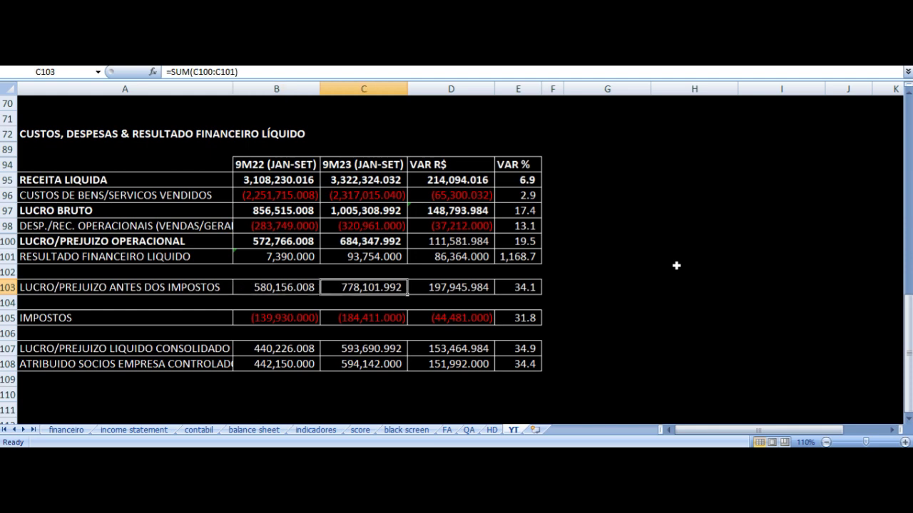
{"action": "key", "text": "Right"}
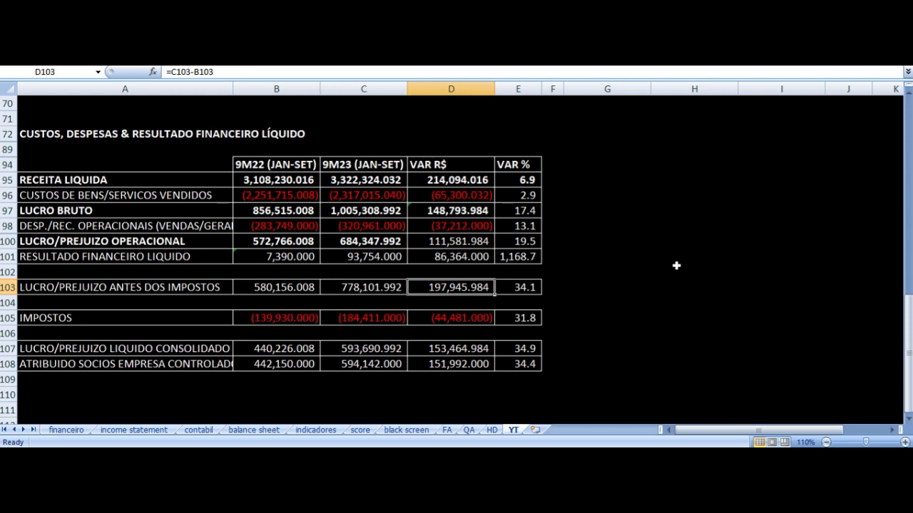
{"action": "key", "text": "Right"}
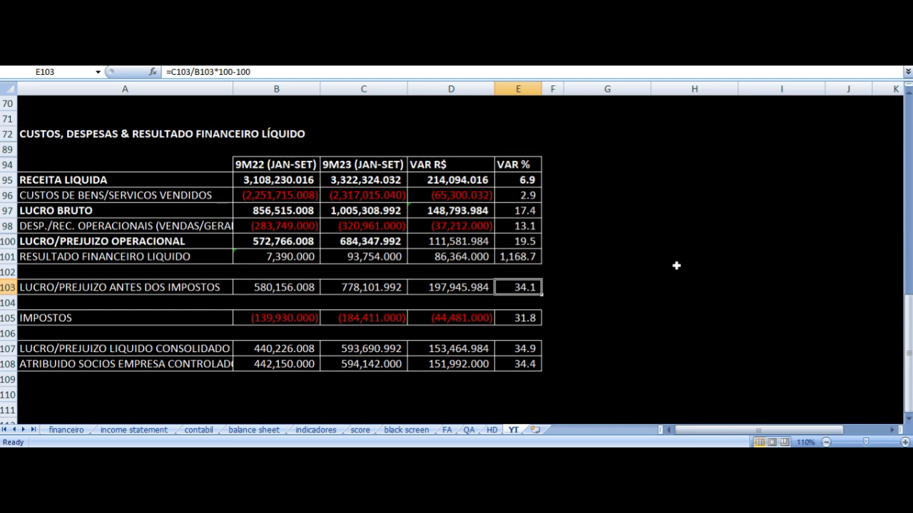
Examine the IMPOSTOS row across 9M22 and 9M23 through to its VAR R$.
{"action": "key", "text": "Down"}
{"action": "key", "text": "Down"}
{"action": "key", "text": "Left"}
{"action": "key", "text": "Left"}
{"action": "key", "text": "Left"}
{"action": "key", "text": "Left"}
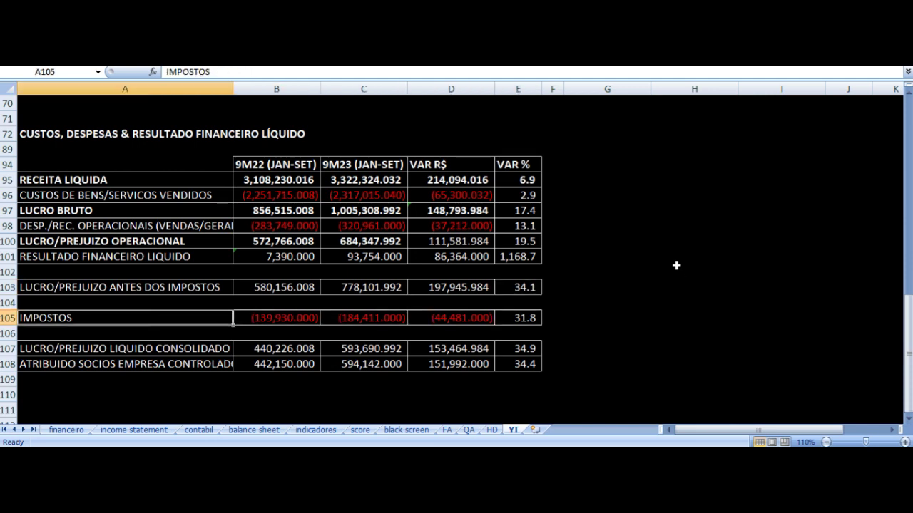
{"action": "key", "text": "Right"}
{"action": "key", "text": "Right"}
{"action": "key", "text": "Right"}
Review the LUCRO/PREJUIZO LIQUIDO CONSOLIDADO row across 9M22, 9M23, VAR R$ and VAR %.
{"action": "key", "text": "Down"}
{"action": "key", "text": "Down"}
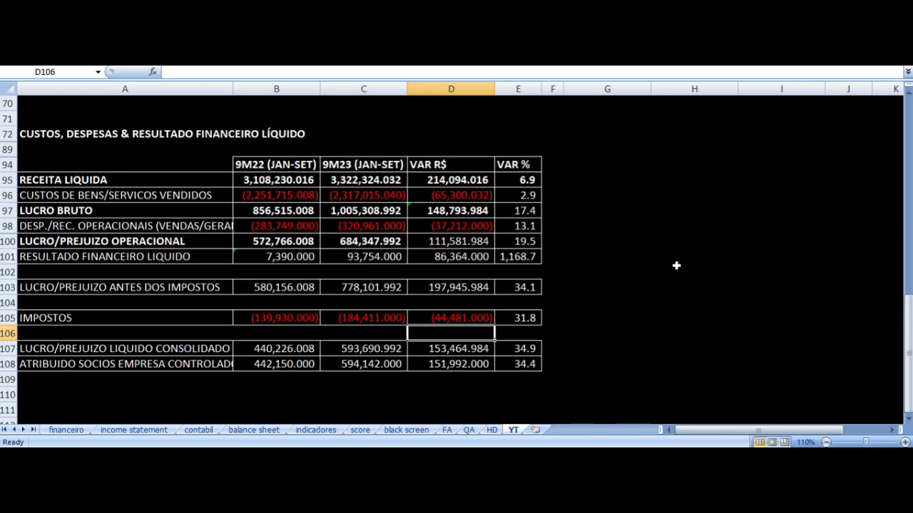
{"action": "key", "text": "Left"}
{"action": "key", "text": "Left"}
{"action": "key", "text": "Left"}
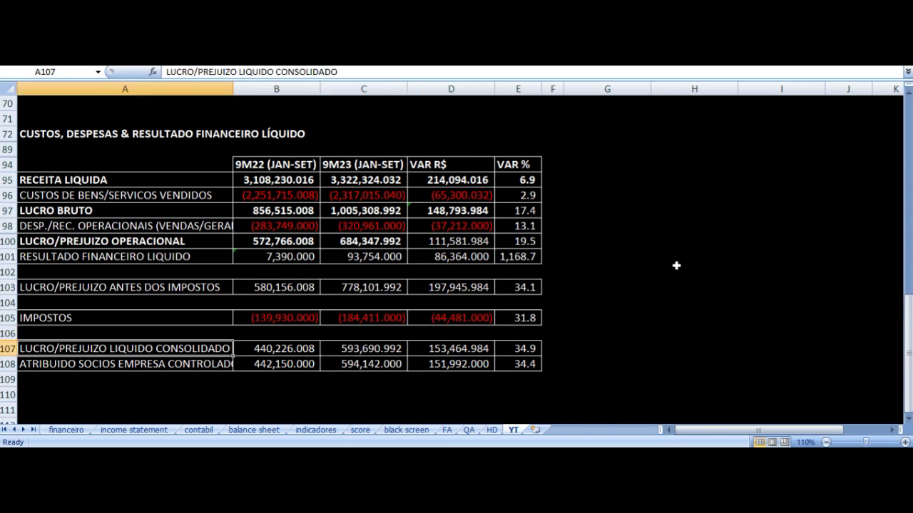
{"action": "key", "text": "Right"}
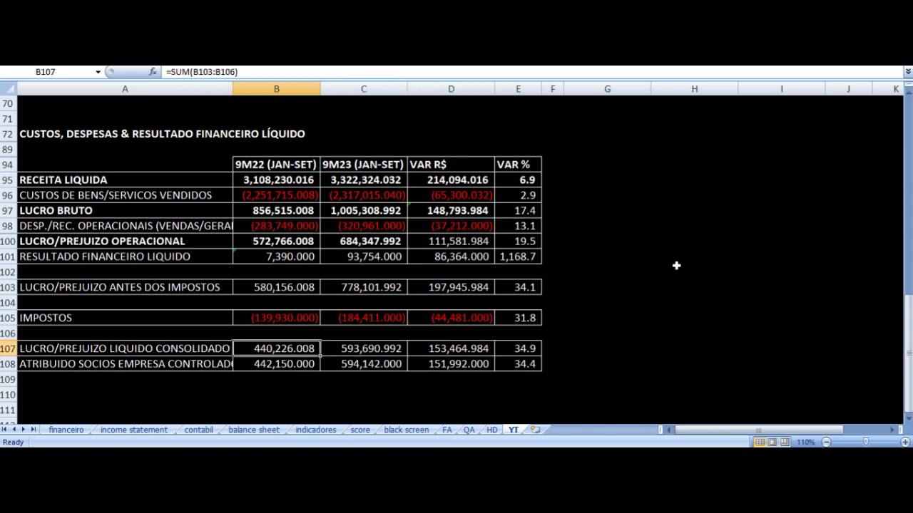
{"action": "key", "text": "Right"}
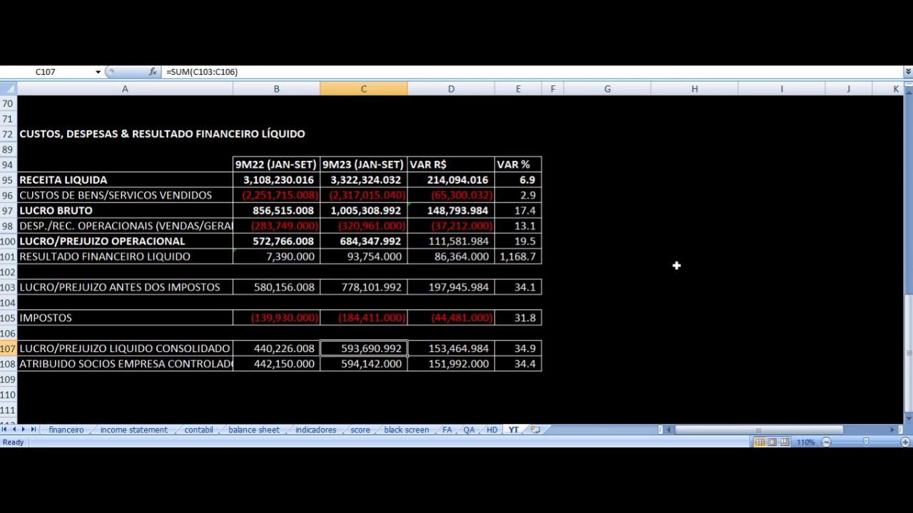
{"action": "key", "text": "Right"}
{"action": "key", "text": "Right"}
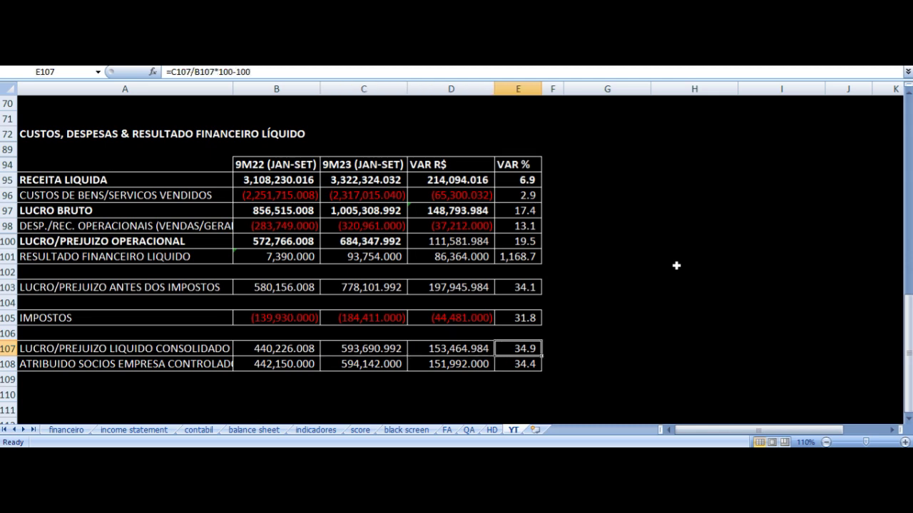
{"action": "key", "text": "Left"}
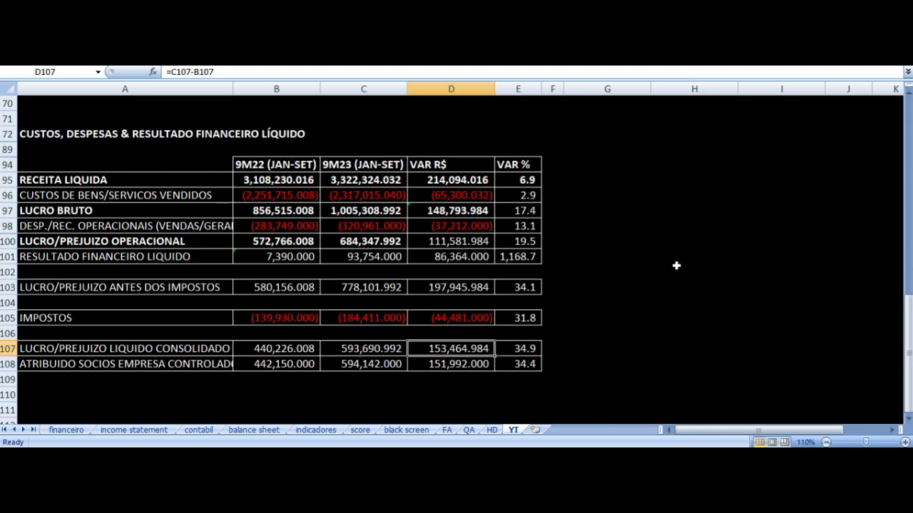
Review the ATRIBUIDO SOCIOS EMPRESA CONTROLADORA row across 9M22, 9M23, VAR R$ and VAR %.
{"action": "key", "text": "Down"}
{"action": "key", "text": "Left"}
{"action": "key", "text": "Left"}
{"action": "key", "text": "Left"}
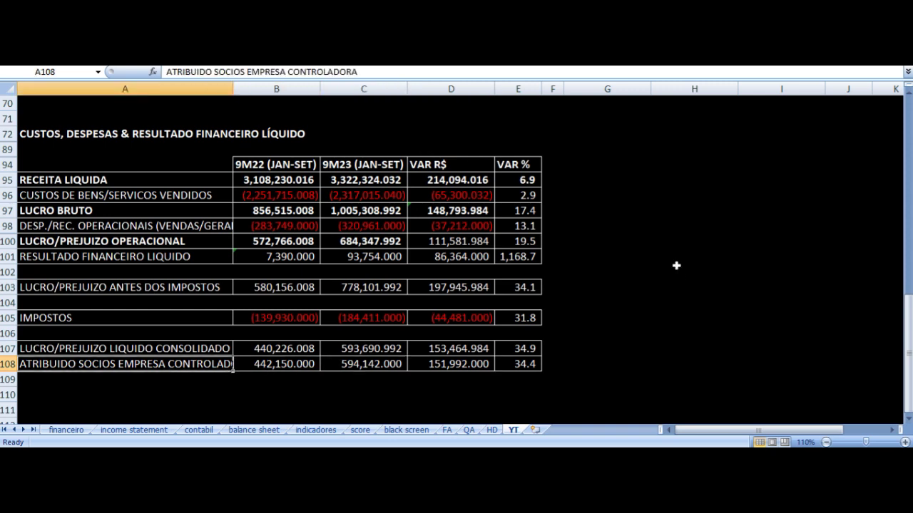
{"action": "key", "text": "Right"}
{"action": "key", "text": "Right"}
{"action": "key", "text": "Left"}
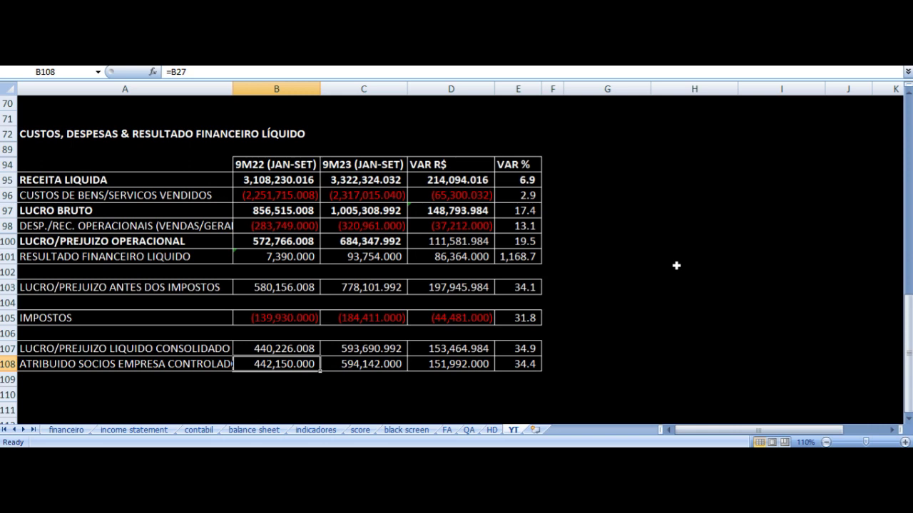
{"action": "key", "text": "Right"}
{"action": "key", "text": "Right"}
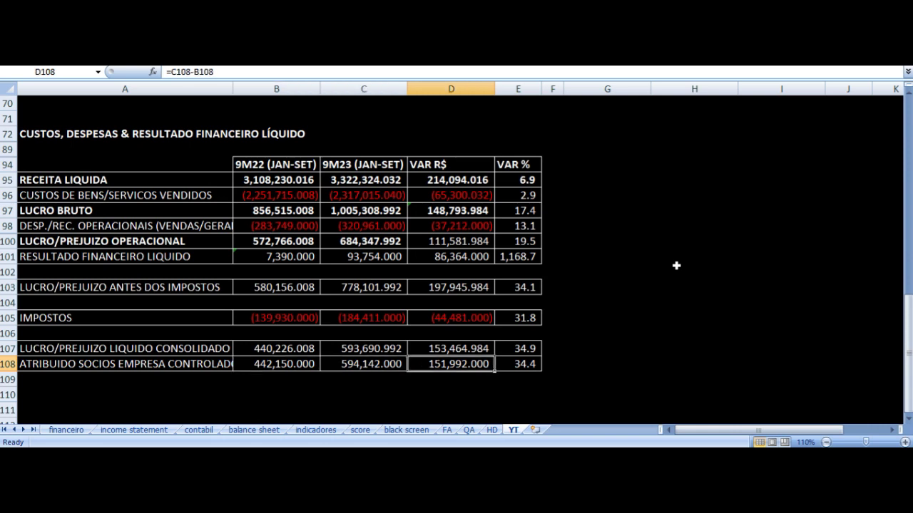
{"action": "key", "text": "Right"}
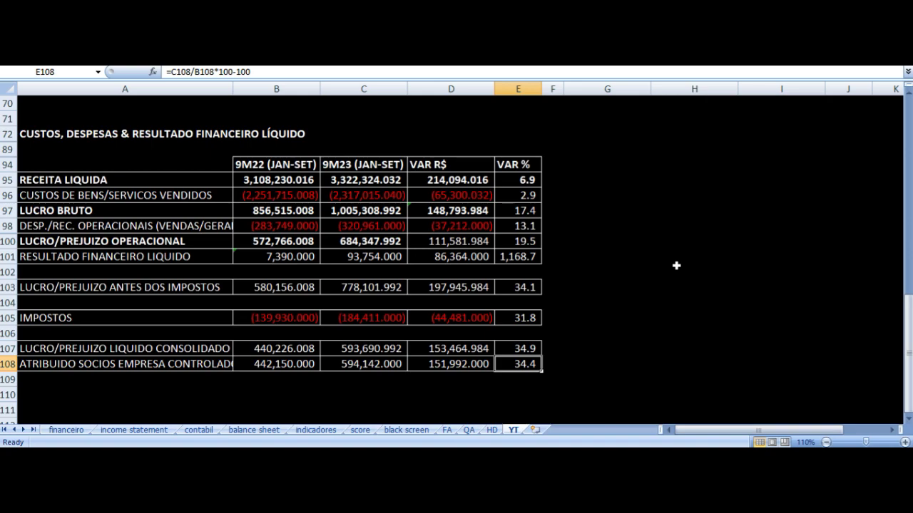
Switch to the Google Sheets YT BRAZIL quotes and review LEVE3's 1/2/23 price, LAST R$, VAR R$ and VAR %.
{"action": "left_click", "coordinate": [469, 430]}
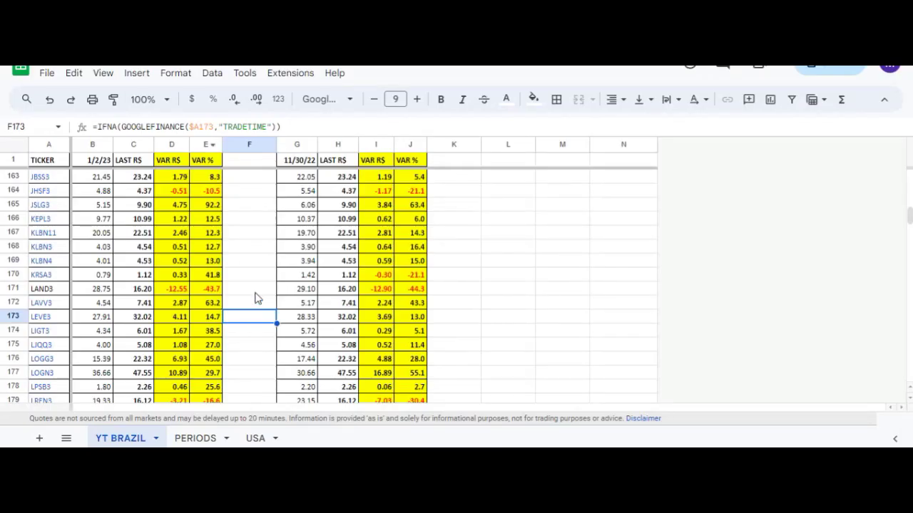
{"action": "key", "text": "Left"}
{"action": "key", "text": "Left"}
{"action": "key", "text": "Left"}
{"action": "key", "text": "Left"}
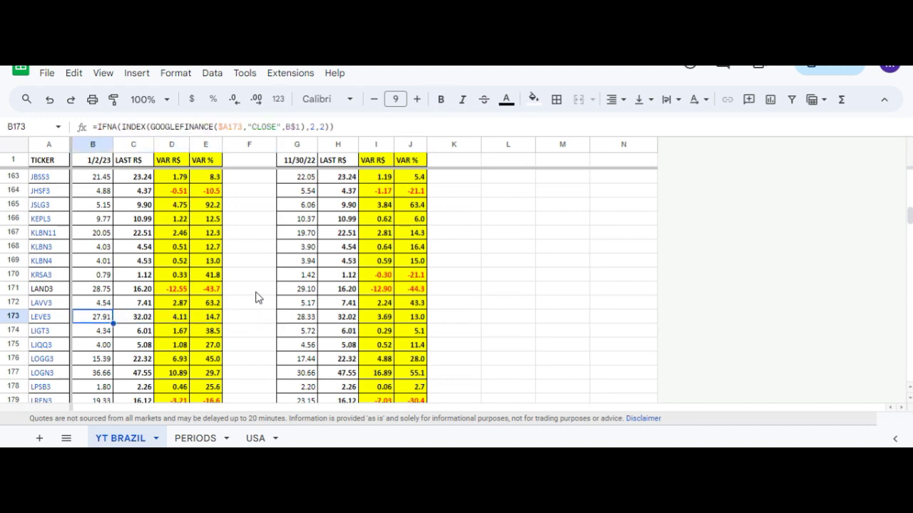
{"action": "key", "text": "Right"}
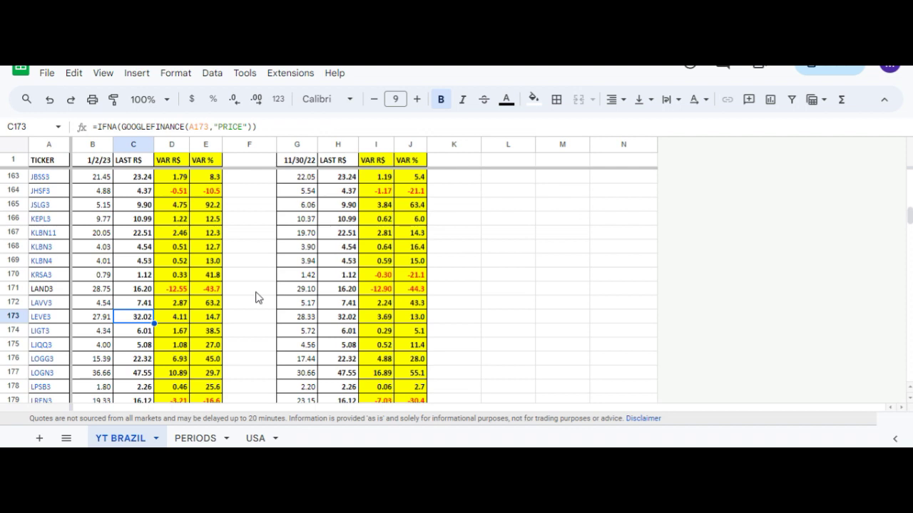
{"action": "key", "text": "Right"}
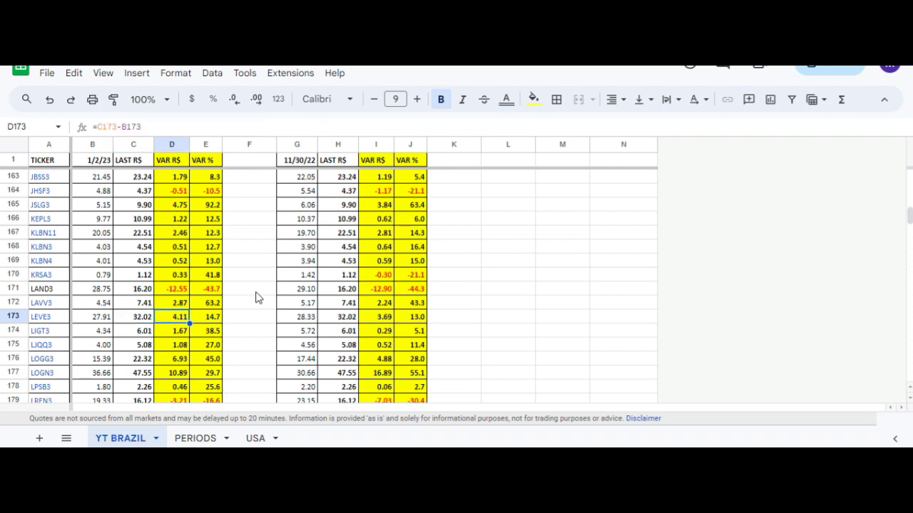
{"action": "key", "text": "Right"}
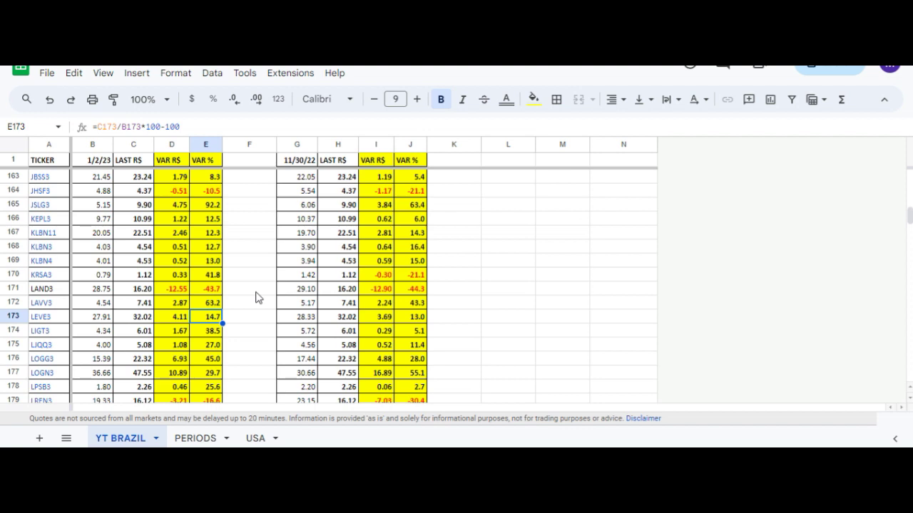
{"action": "key", "text": "Right"}
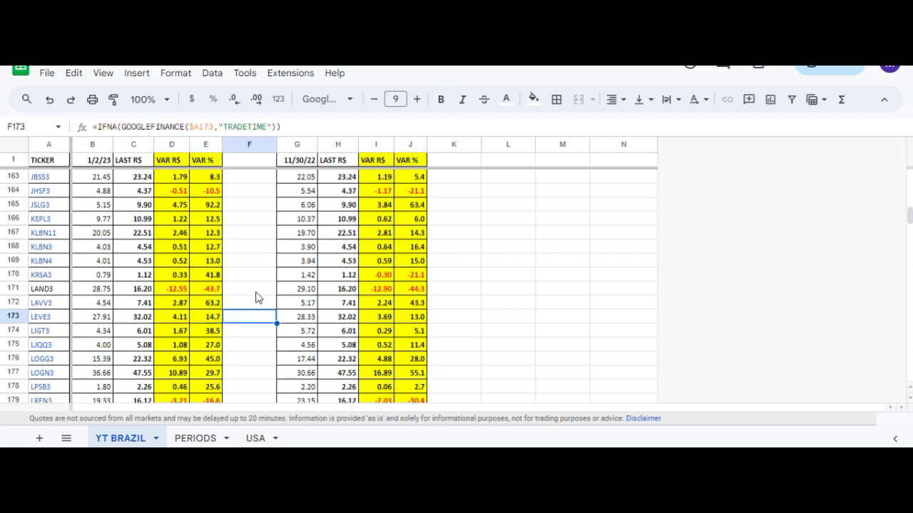
Review LEVE3's 11/30/22 price together with its LAST R$, VAR R$ and VAR % values.
{"action": "key", "text": "Right"}
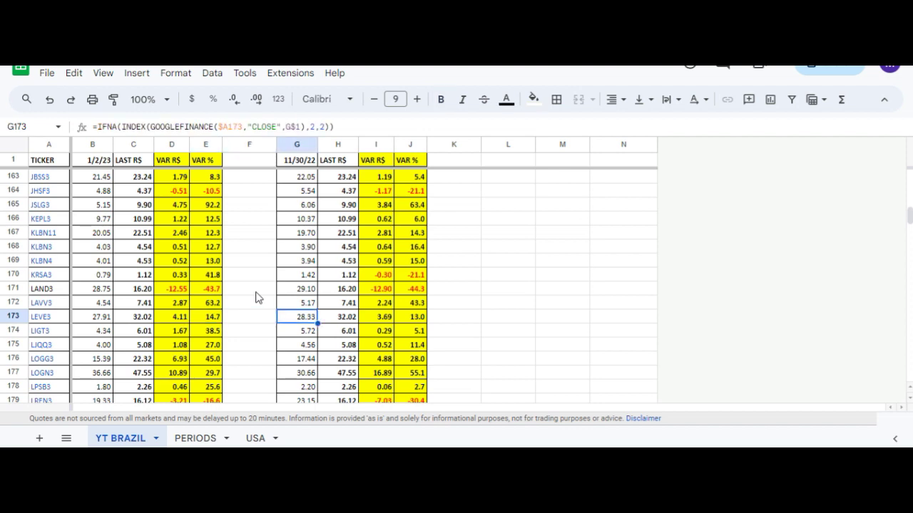
{"action": "key", "text": "Right"}
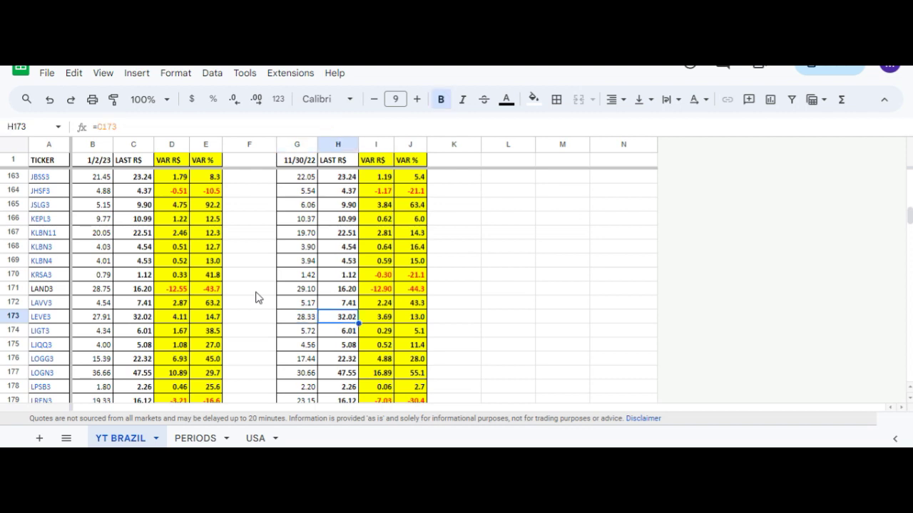
{"action": "key", "text": "Right"}
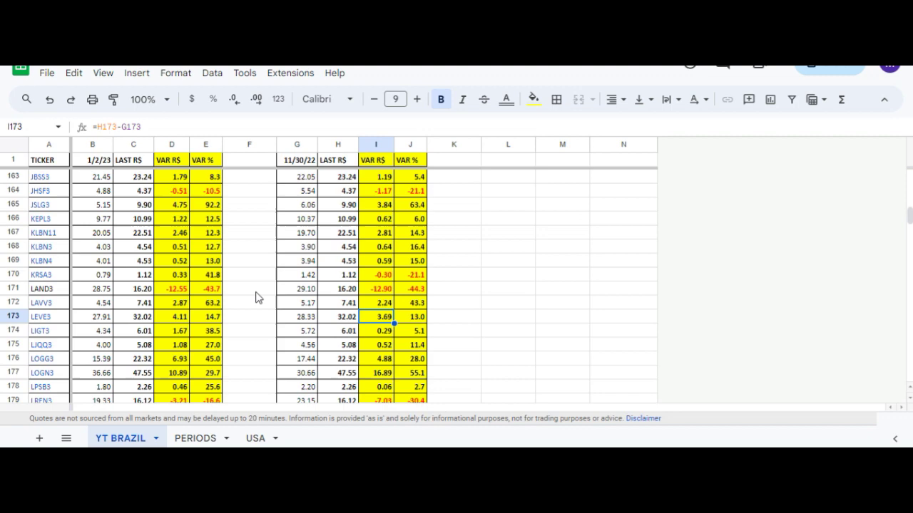
{"action": "key", "text": "Right"}
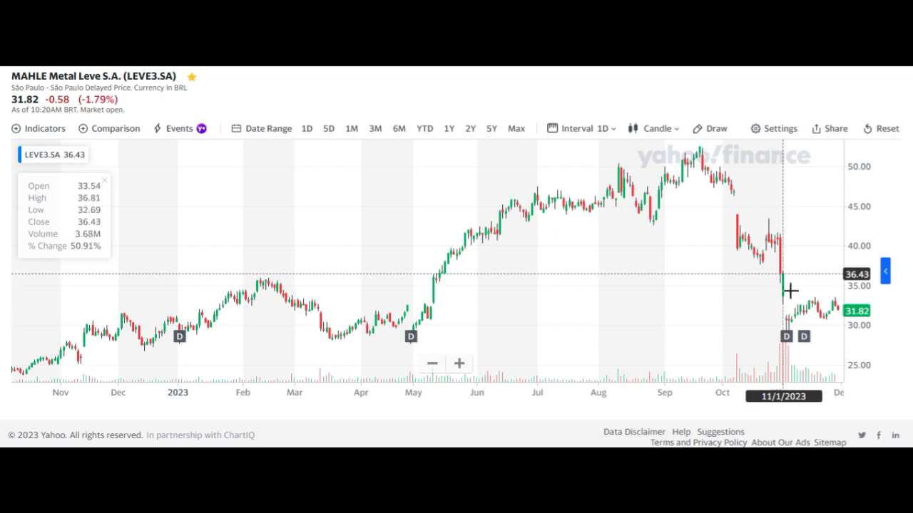
Read the article about Mahle Metal Leve (LEVE3) raising money on the stock exchange to pay dividends, returning to its headline.
{"action": "mouse_move", "coordinate": [787, 338]}
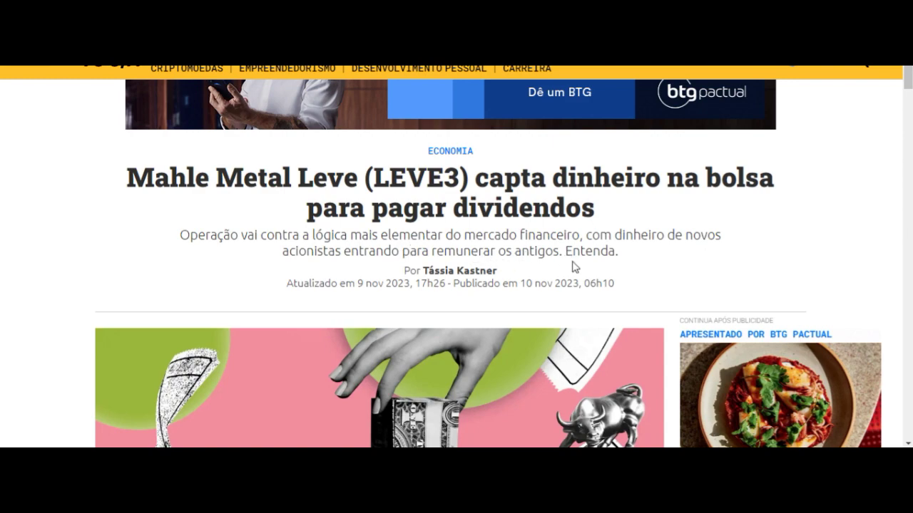
{"action": "scroll", "coordinate": [288, 226], "scroll_direction": "down", "scroll_amount": 3}
{"action": "scroll", "coordinate": [287, 227], "scroll_direction": "down", "scroll_amount": 5}
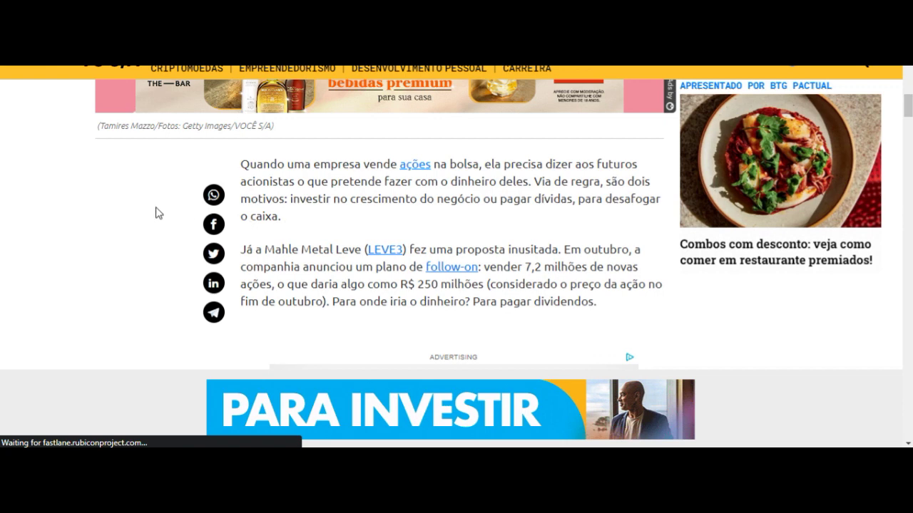
{"action": "scroll", "coordinate": [157, 212], "scroll_direction": "down", "scroll_amount": 3}
{"action": "scroll", "coordinate": [159, 212], "scroll_direction": "down", "scroll_amount": 5}
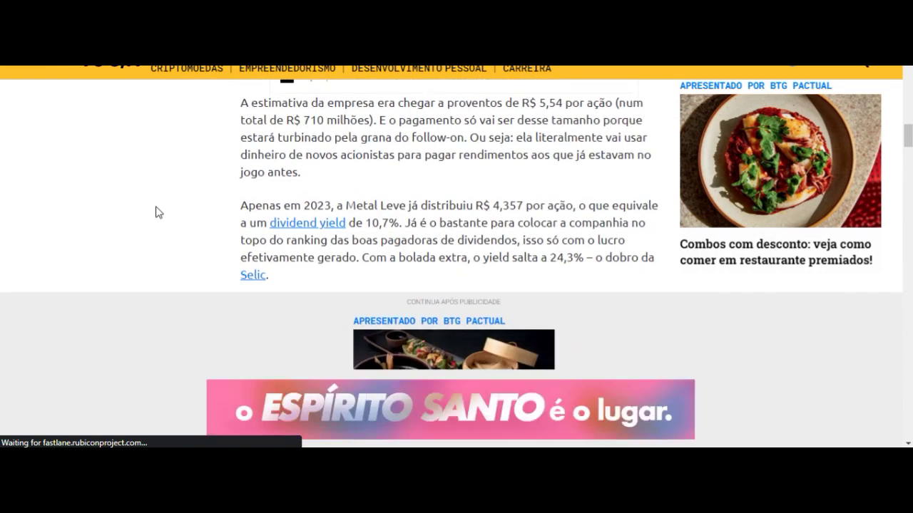
{"action": "scroll", "coordinate": [158, 212], "scroll_direction": "down", "scroll_amount": 5}
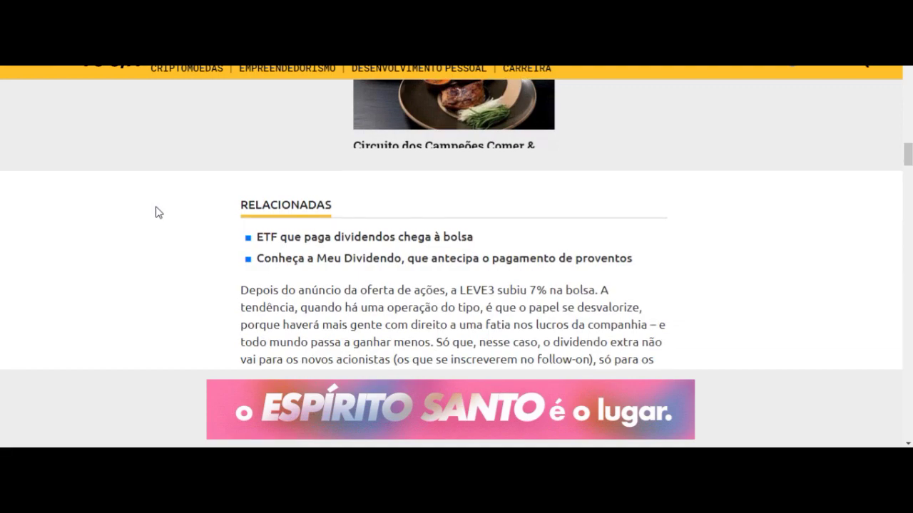
{"action": "scroll", "coordinate": [158, 212], "scroll_direction": "down", "scroll_amount": 1}
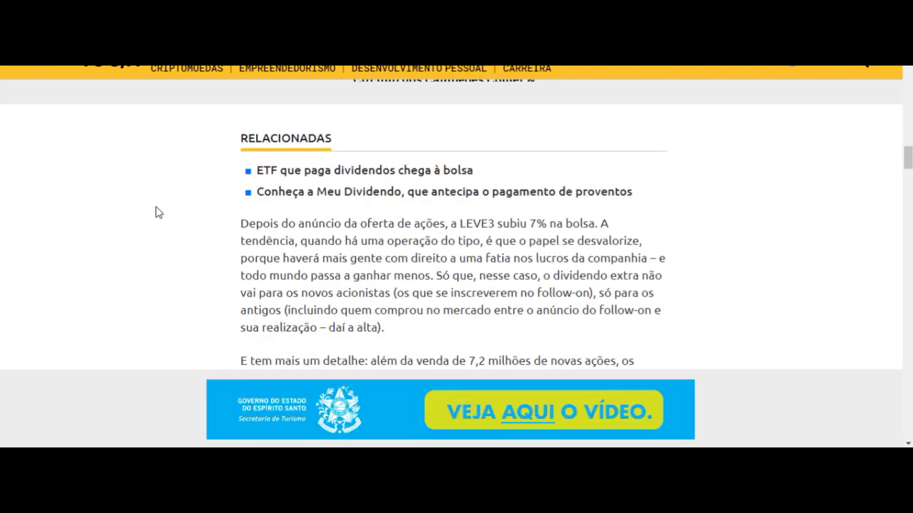
{"action": "scroll", "coordinate": [159, 213], "scroll_direction": "down", "scroll_amount": 10}
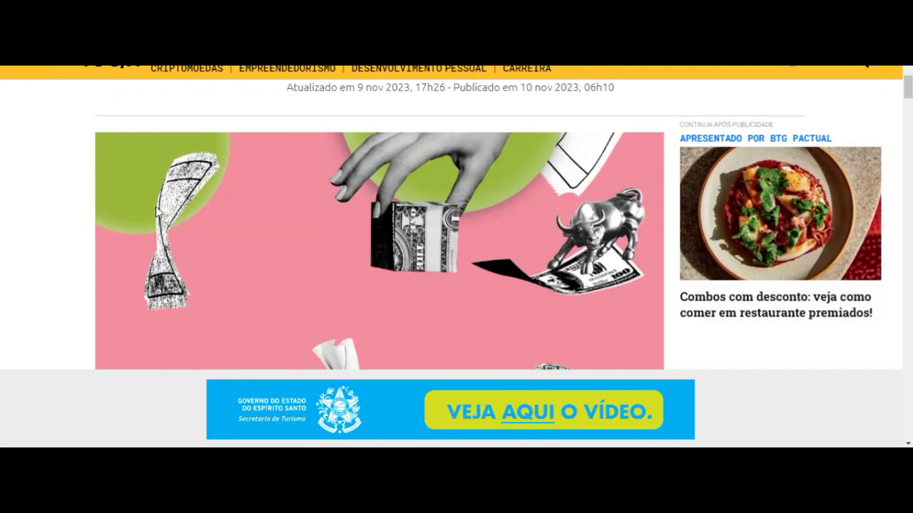
{"action": "scroll", "coordinate": [159, 213], "scroll_direction": "up", "scroll_amount": 6}
{"action": "scroll", "coordinate": [153, 214], "scroll_direction": "down", "scroll_amount": 3}
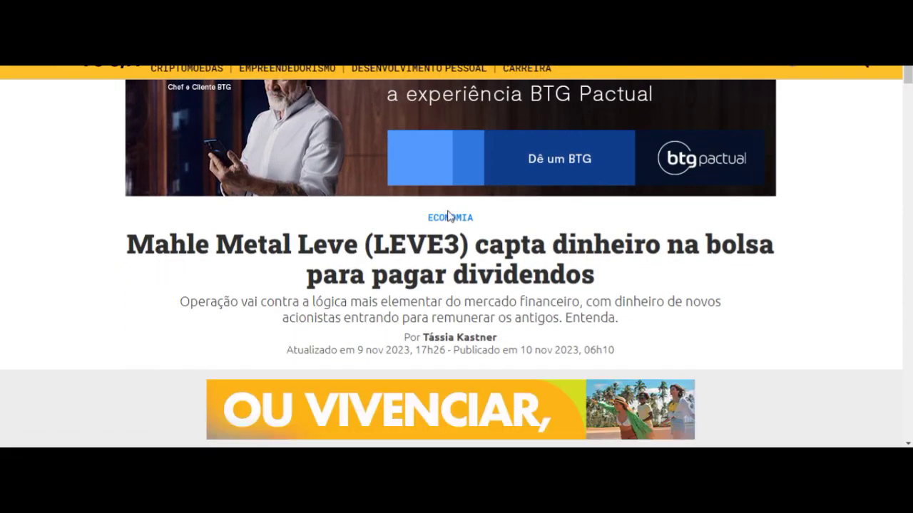
Switch to the IBOVESPA (^BVSP) chart on Yahoo Finance and examine its daily candles.
{"action": "key", "text": "alt+Left"}
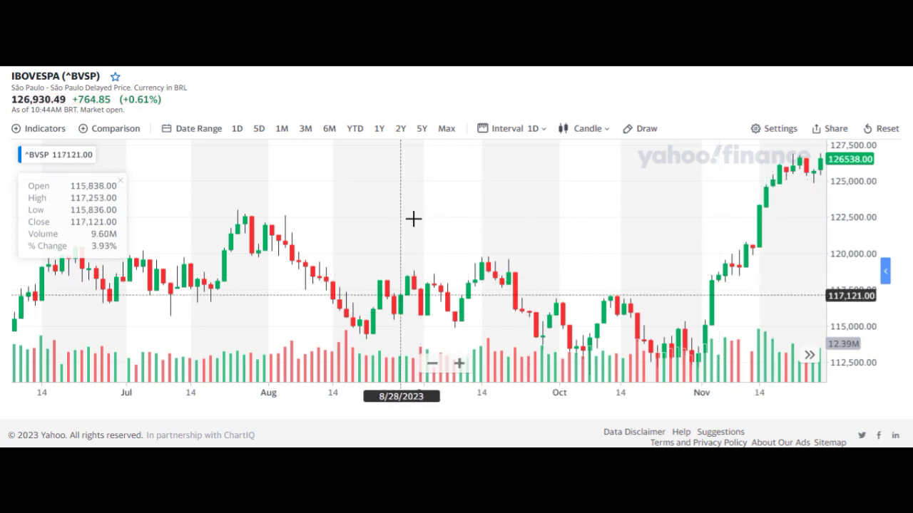
{"action": "left_click_drag", "start_coordinate": [442, 216], "coordinate": [426, 220]}
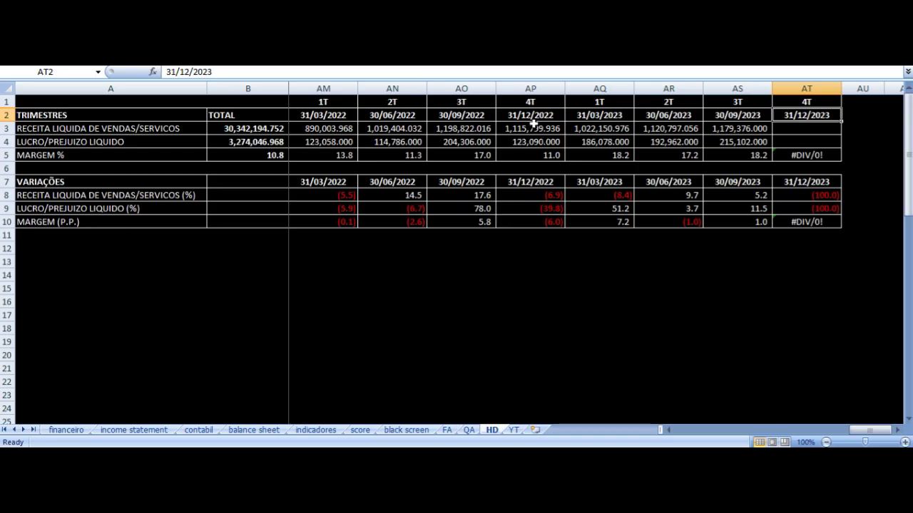
Switch to the Excel HD sheet and compare RECEITA LIQUIDA DE VENDAS/SERVICOS for the quarters 31/12/2022 and 31/03/2023.
{"action": "left_click", "coordinate": [534, 127]}
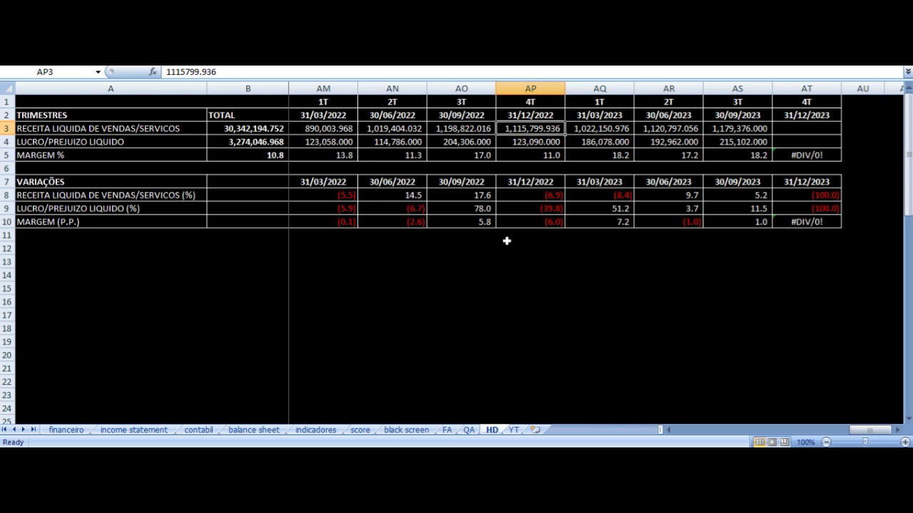
{"action": "key", "text": "Up"}
{"action": "key", "text": "Down"}
{"action": "key", "text": "Right"}
{"action": "key", "text": "Right"}
{"action": "key", "text": "Left"}
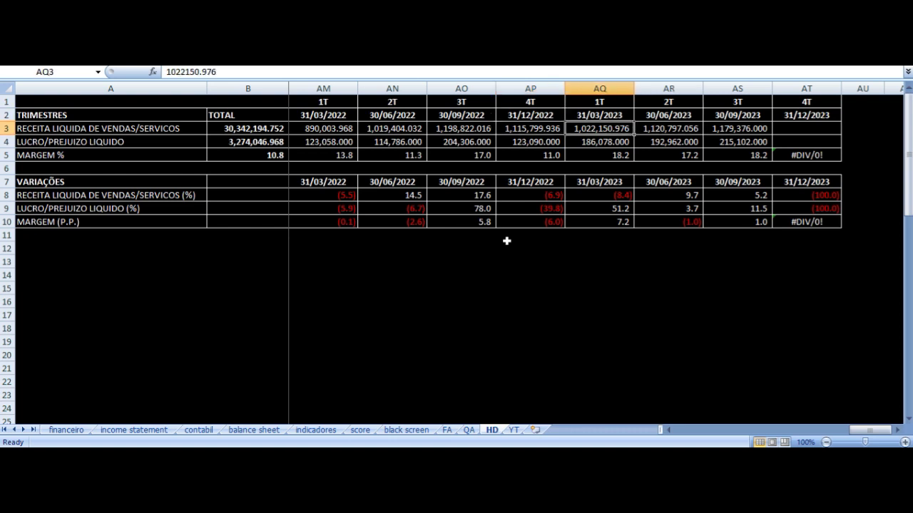
Check the 31/03/2023 quarter's heading, RECEITA LIQUIDA DE VENDAS/SERVICOS and LUCRO/PREJUIZO LIQUIDO.
{"action": "key", "text": "Up"}
{"action": "key", "text": "Up"}
{"action": "key", "text": "Down"}
{"action": "key", "text": "Down"}
{"action": "key", "text": "Down"}
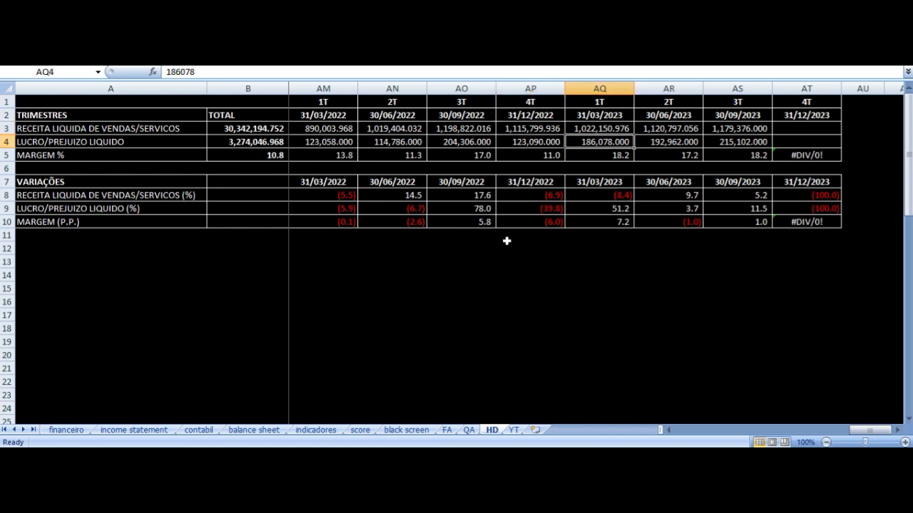
{"action": "key", "text": "Up"}
{"action": "key", "text": "Down"}
{"action": "key", "text": "Up"}
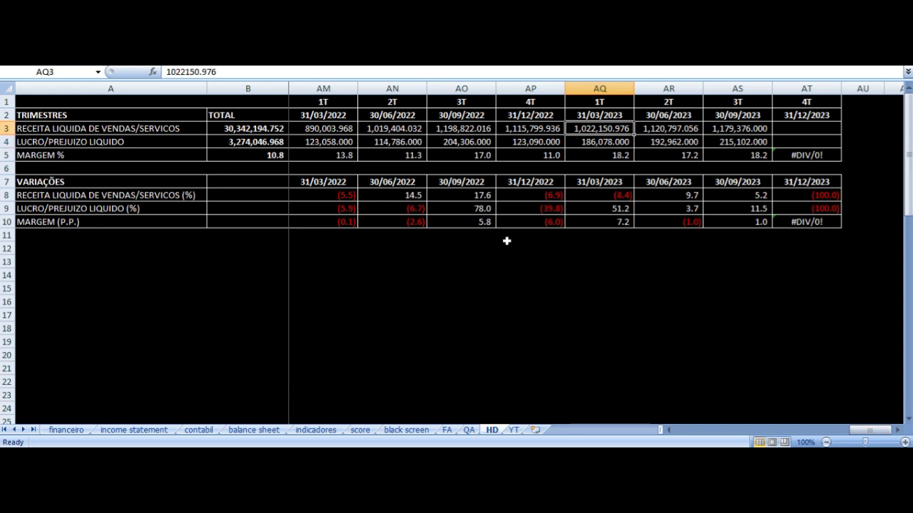
Compare RECEITA LIQUIDA DE VENDAS/SERVICOS for the quarters 30/06/2023 and 30/09/2023.
{"action": "key", "text": "Right"}
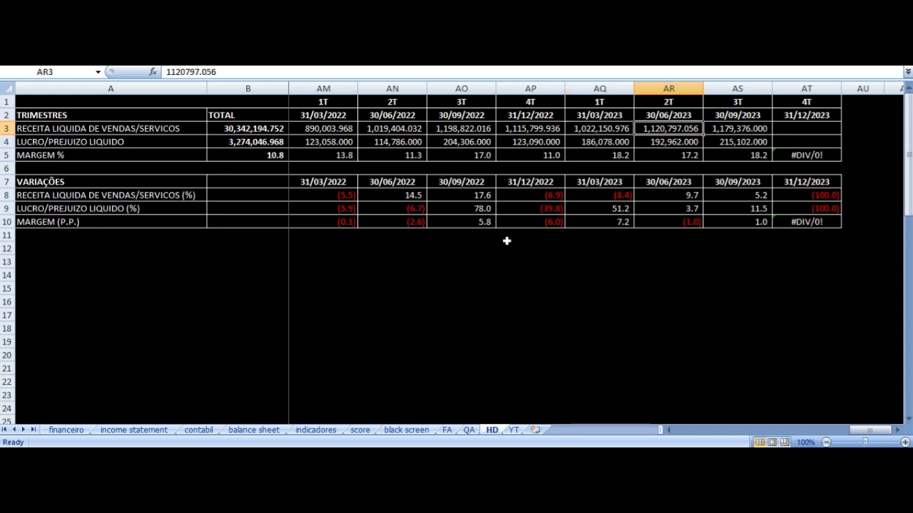
{"action": "key", "text": "Up"}
{"action": "key", "text": "Up"}
{"action": "key", "text": "Down"}
{"action": "key", "text": "Down"}
{"action": "key", "text": "Right"}
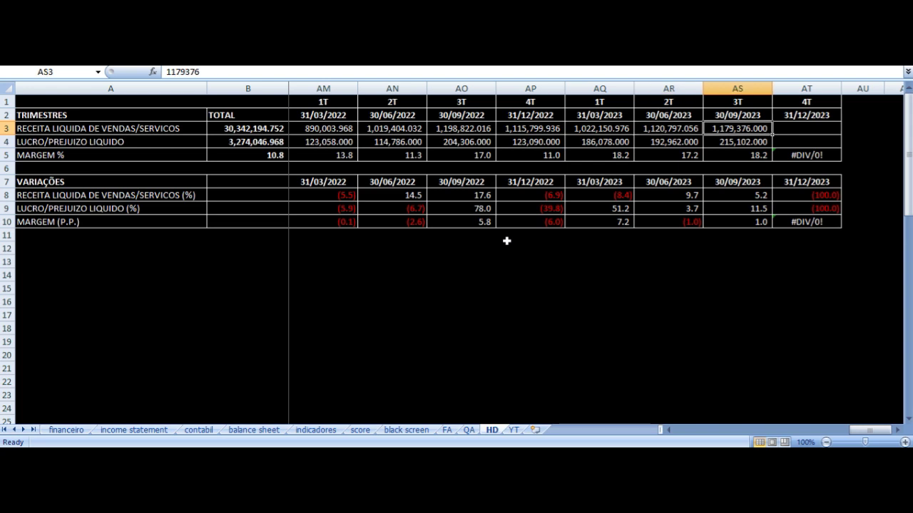
Examine the 30/09/2023 quarter's percentage variations in RECEITA LIQUIDA DE VENDAS/SERVICOS and LUCRO/PREJUIZO LIQUIDO.
{"action": "key", "text": "Down"}
{"action": "key", "text": "Down"}
{"action": "key", "text": "Down"}
{"action": "key", "text": "Down"}
{"action": "key", "text": "Down"}
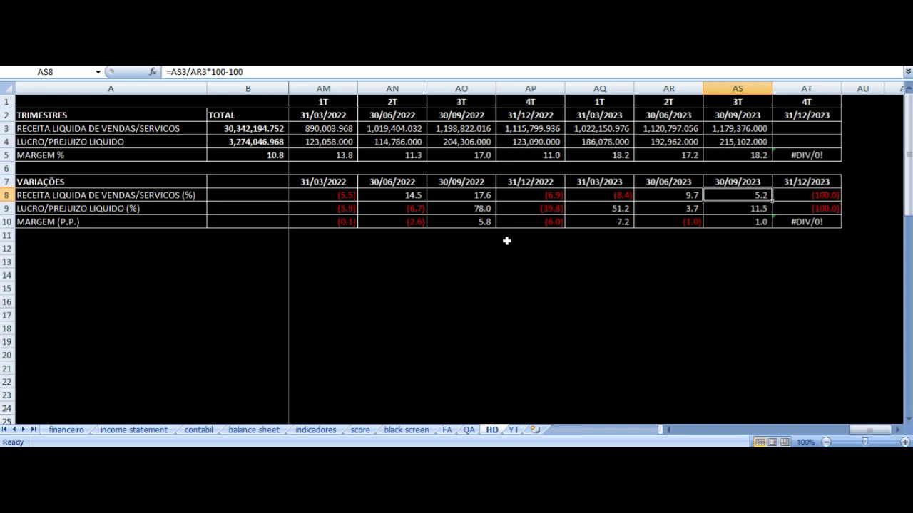
{"action": "key", "text": "Down"}
{"action": "key", "text": "Left"}
{"action": "key", "text": "Right"}
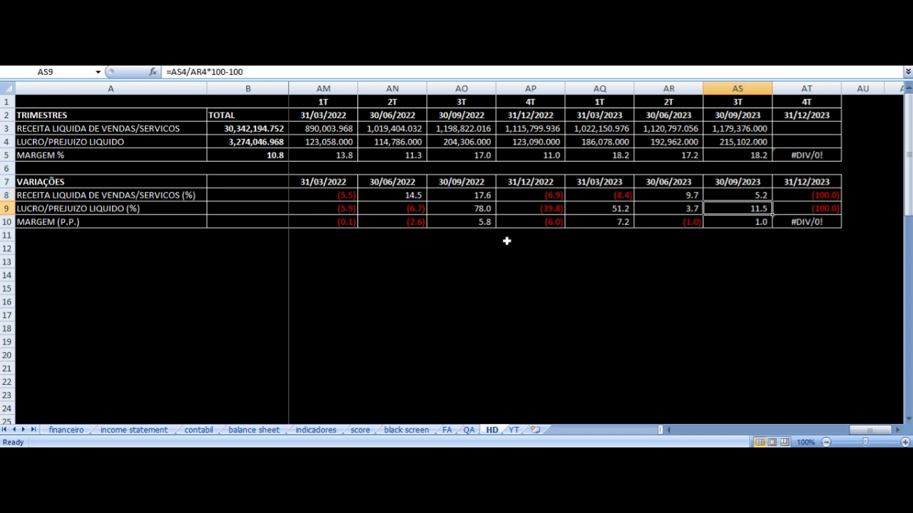
Return to the TRIMESTRES table and recheck the 30/09/2023 quarter's RECEITA LIQUIDA DE VENDAS/SERVICOS.
{"action": "key", "text": "Up"}
{"action": "key", "text": "Up"}
{"action": "key", "text": "Up"}
{"action": "key", "text": "Up"}
{"action": "key", "text": "Up"}
{"action": "key", "text": "Up"}
{"action": "key", "text": "Up"}
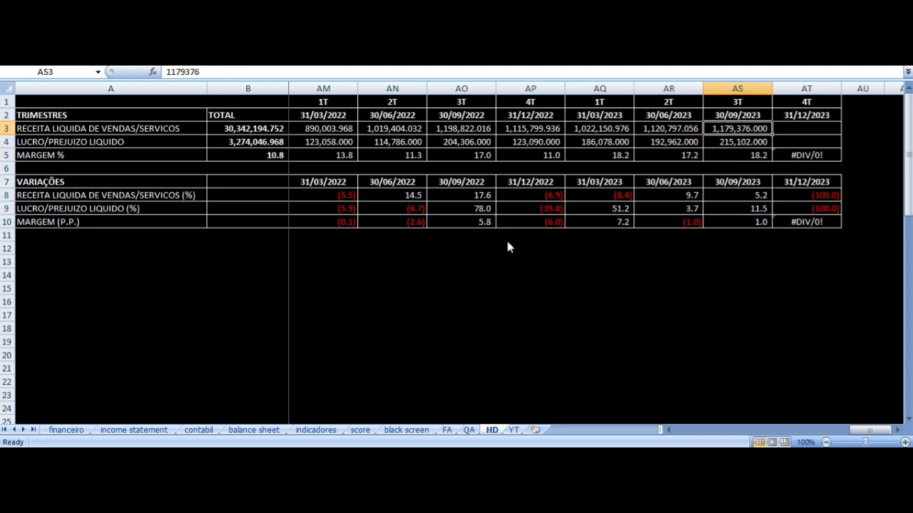
Go to the SEMESTRES table and bring up the 1S-2023 column.
{"action": "key", "text": "Down"}
{"action": "scroll", "coordinate": [509, 293], "scroll_direction": "down", "scroll_amount": 6}
{"action": "left_click", "coordinate": [282, 184]}
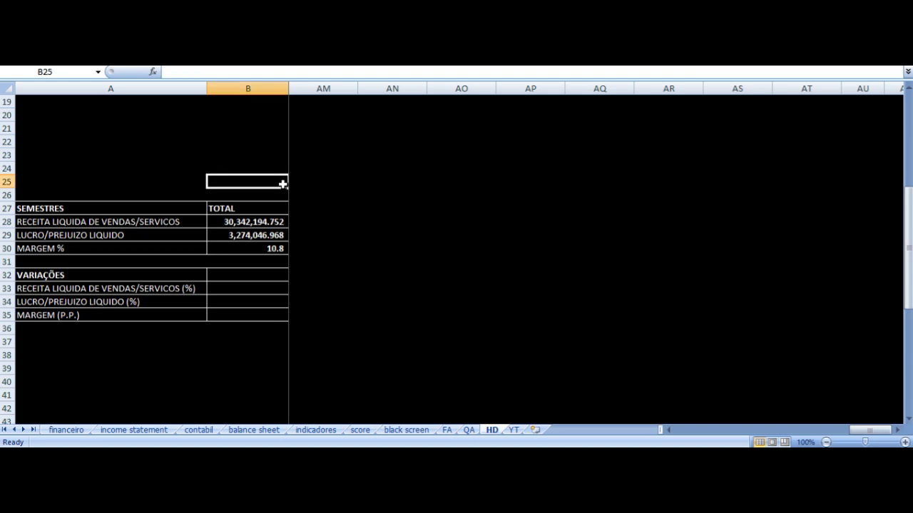
{"action": "key", "text": "Right"}
{"action": "key", "text": "Down"}
{"action": "key", "text": "Down"}
{"action": "key", "text": "ctrl+Right"}
{"action": "key", "text": "Left"}
{"action": "key", "text": "Down"}
{"action": "key", "text": "Up"}
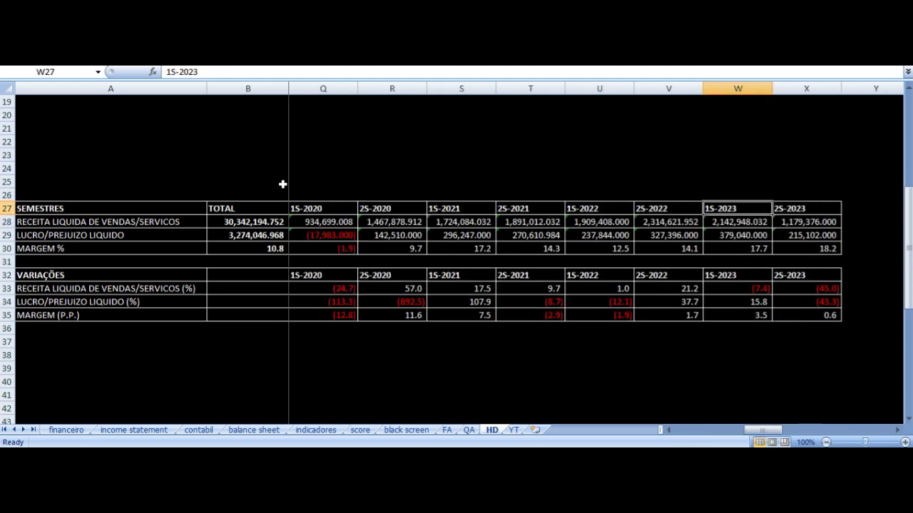
Review the 1S-2023 revenue, net profit and MARGEM % values through to the revenue variation.
{"action": "key", "text": "Down"}
{"action": "key", "text": "Up"}
{"action": "key", "text": "Down"}
{"action": "key", "text": "Down"}
{"action": "key", "text": "Down"}
{"action": "key", "text": "Down"}
{"action": "key", "text": "Down"}
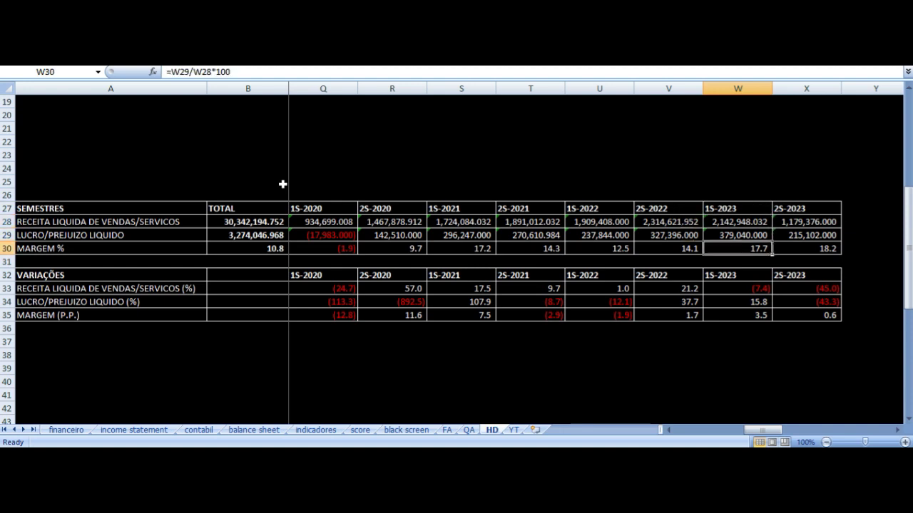
{"action": "key", "text": "Down"}
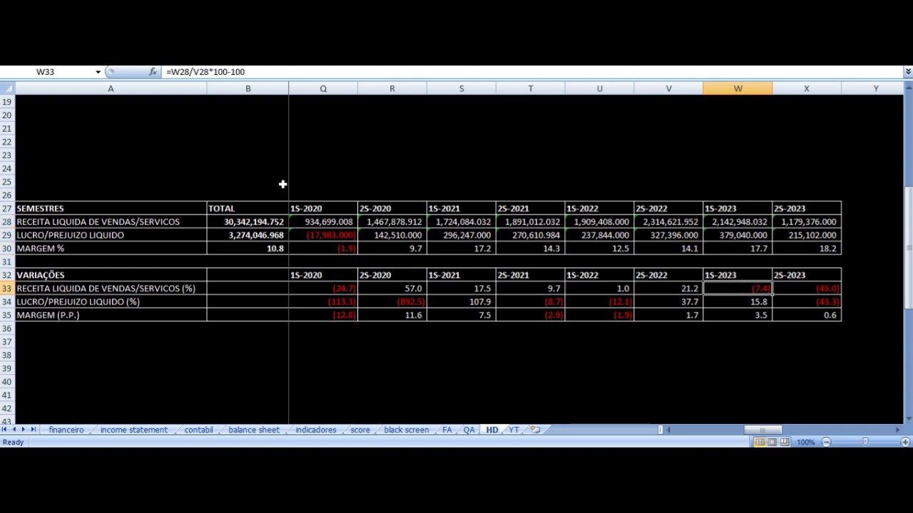
Compare the semester RECEITA LIQUIDA DE VENDAS/SERVICOS of 1S-2023 with 2S-2022 and 1S-2022.
{"action": "key", "text": "Up"}
{"action": "key", "text": "Up"}
{"action": "key", "text": "Up"}
{"action": "key", "text": "Up"}
{"action": "key", "text": "Up"}
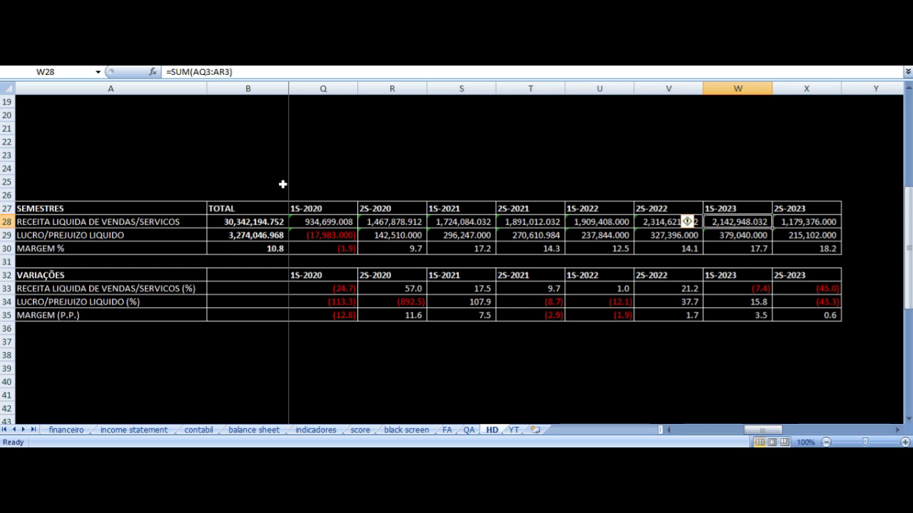
{"action": "key", "text": "Left"}
{"action": "key", "text": "Left"}
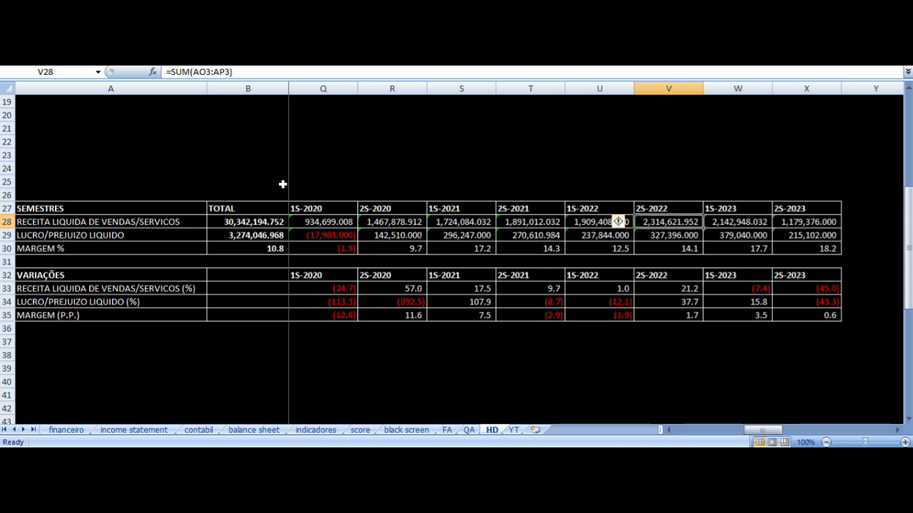
{"action": "key", "text": "Up"}
{"action": "key", "text": "Down"}
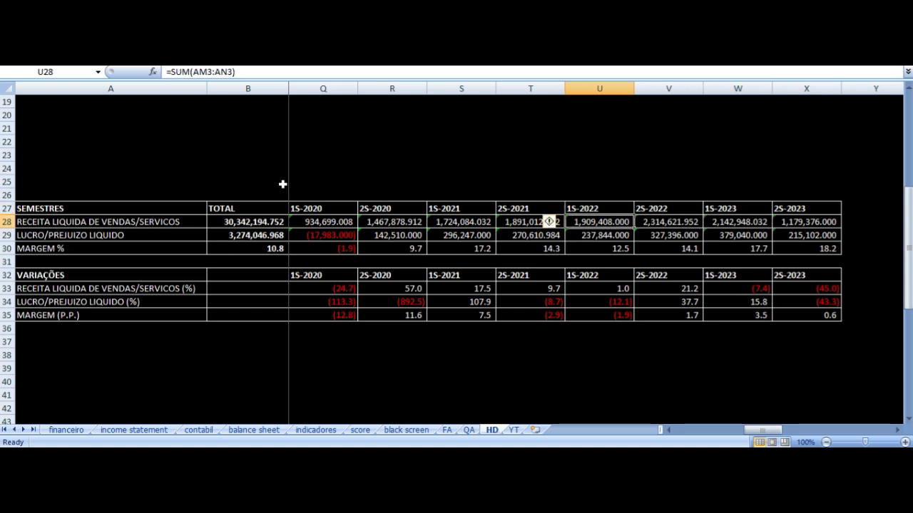
Recheck RECEITA LIQUIDA DE VENDAS/SERVICOS back and forth between the 1S-2022 and 1S-2023 semesters.
{"action": "key", "text": "Right"}
{"action": "key", "text": "Right"}
{"action": "key", "text": "Left"}
{"action": "key", "text": "Left"}
{"action": "key", "text": "Right"}
{"action": "key", "text": "Right"}
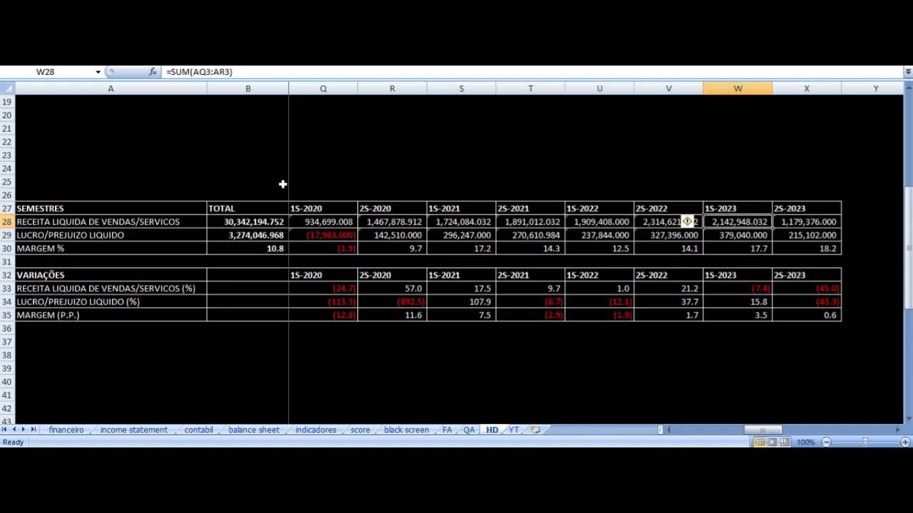
{"action": "key", "text": "Left"}
{"action": "key", "text": "Left"}
{"action": "key", "text": "Up"}
{"action": "key", "text": "Down"}
{"action": "key", "text": "Right"}
{"action": "key", "text": "Right"}
Trace the semester revenue back from 1S-2023 to the 2S-2021 column and check its heading.
{"action": "key", "text": "Left"}
{"action": "key", "text": "Left"}
{"action": "key", "text": "Left"}
{"action": "key", "text": "Up"}
{"action": "key", "text": "Down"}
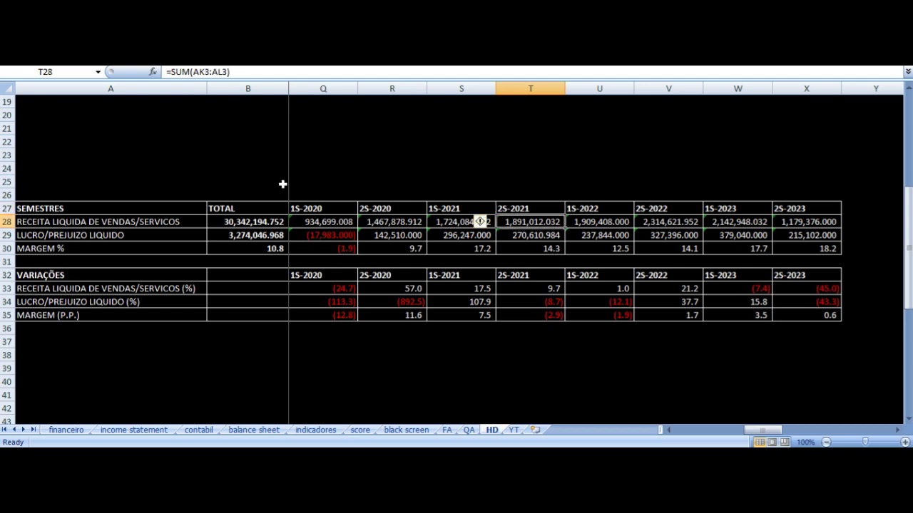
Compare the semester revenue of 2S-2022 against its neighbours 1S-2022 and 1S-2023.
{"action": "key", "text": "Right"}
{"action": "key", "text": "Right"}
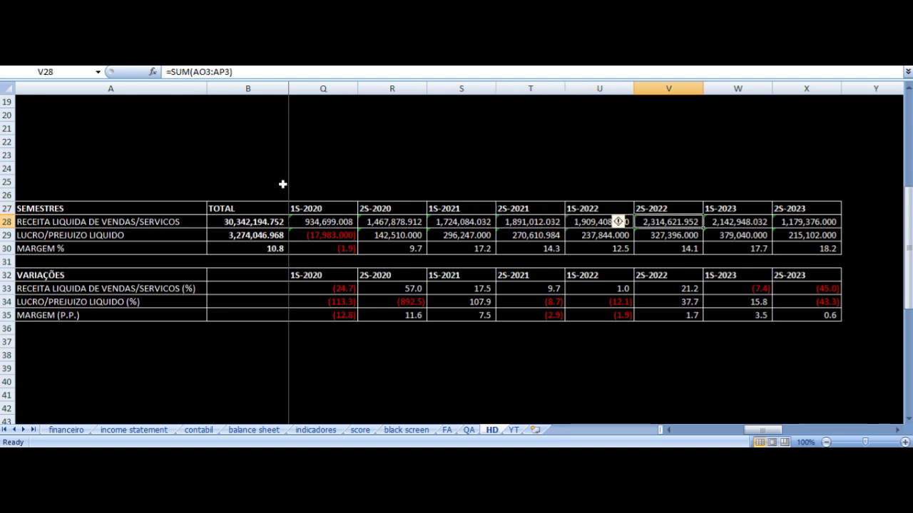
{"action": "key", "text": "Left"}
{"action": "key", "text": "Right"}
{"action": "key", "text": "Right"}
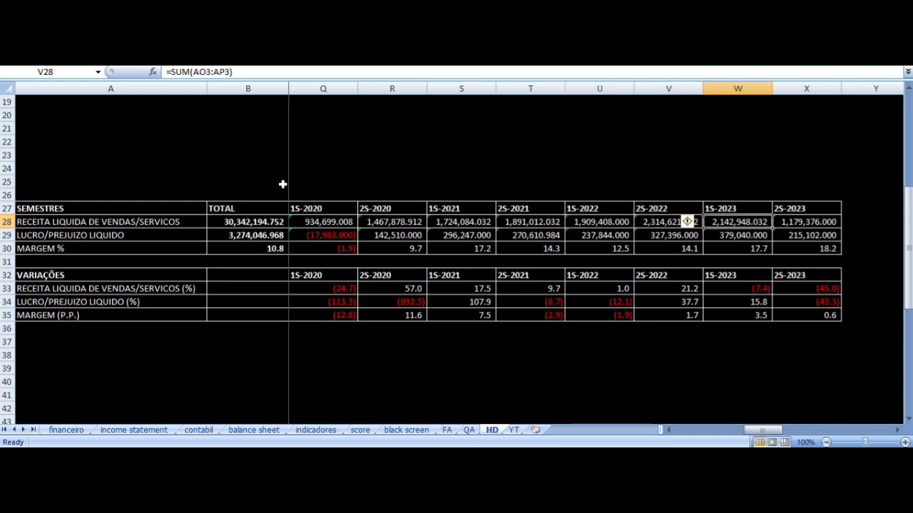
{"action": "key", "text": "Left"}
{"action": "key", "text": "Left"}
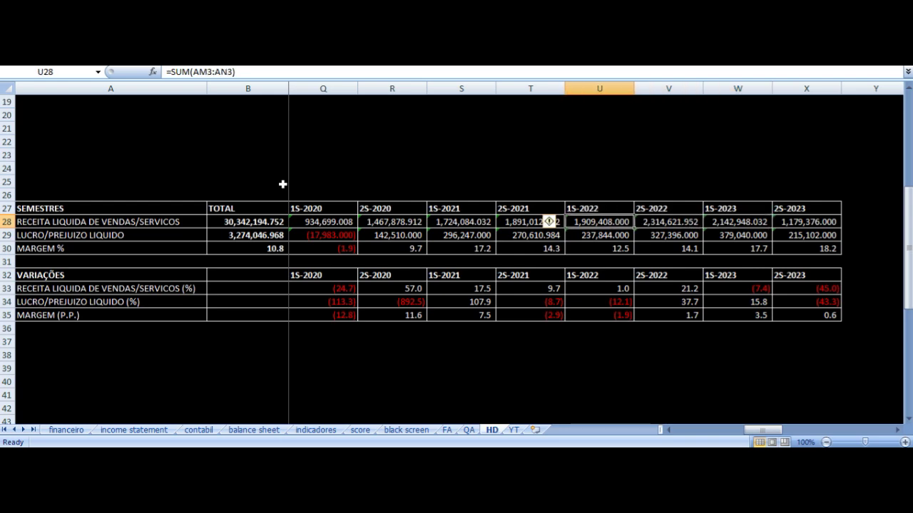
Go to the yearly ANOS table and locate RECEITA LIQUIDA DE VENDAS/SERVICOS for 2018.
{"action": "scroll", "coordinate": [301, 232], "scroll_direction": "down", "scroll_amount": 8}
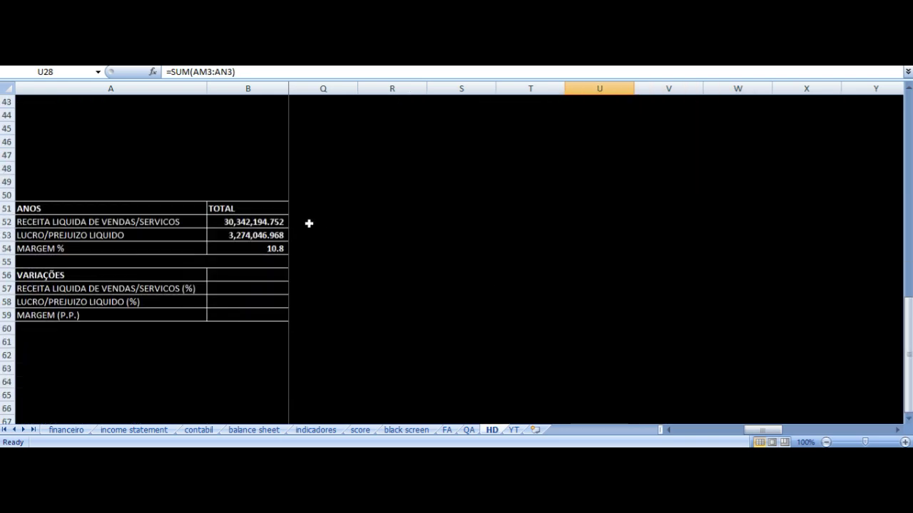
{"action": "left_click", "coordinate": [273, 180]}
{"action": "key", "text": "Right"}
{"action": "key", "text": "Down"}
{"action": "key", "text": "Down"}
{"action": "key", "text": "ctrl+Right"}
{"action": "key", "text": "Down"}
{"action": "key", "text": "Left"}
{"action": "key", "text": "Left"}
{"action": "key", "text": "Left"}
{"action": "key", "text": "Left"}
{"action": "key", "text": "Left"}
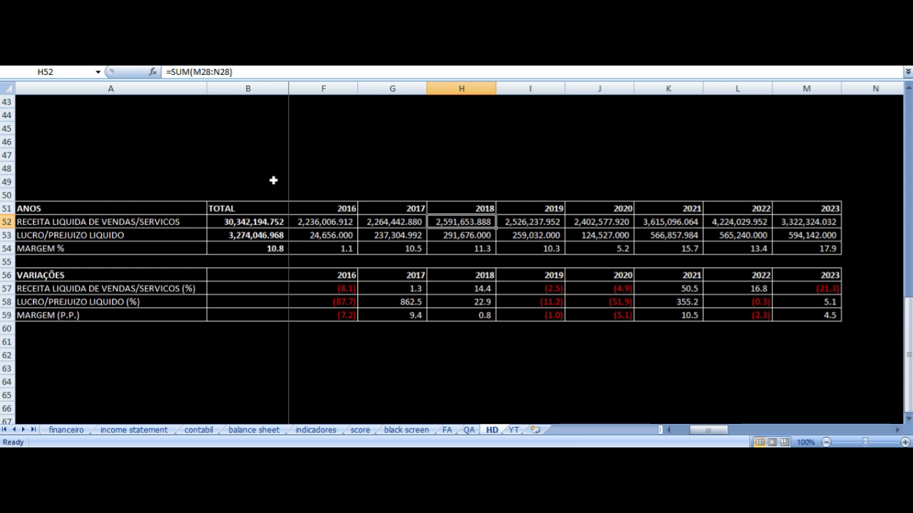
Check the 2018 year heading, then examine the 2019 revenue, profit, margin and their variations.
{"action": "key", "text": "Up"}
{"action": "key", "text": "Down"}
{"action": "key", "text": "Right"}
{"action": "key", "text": "Down"}
{"action": "key", "text": "Down"}
{"action": "key", "text": "Down"}
{"action": "key", "text": "Down"}
{"action": "key", "text": "Down"}
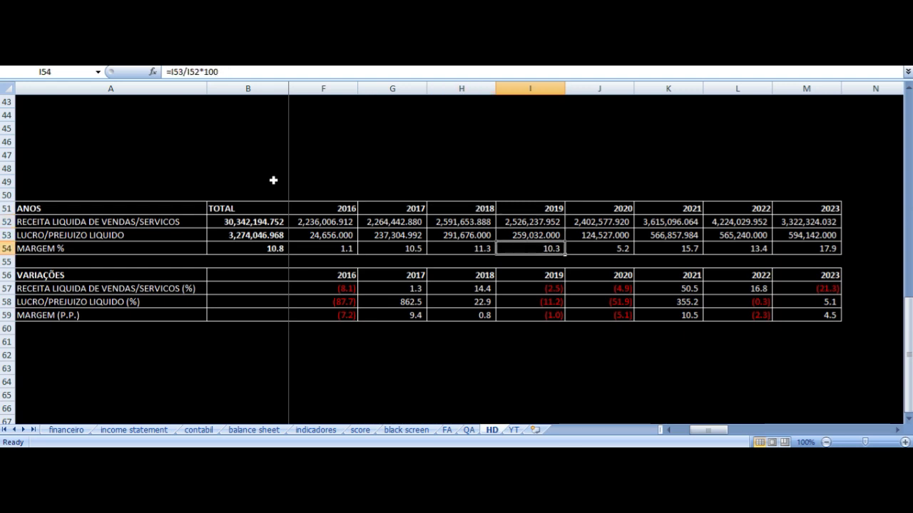
{"action": "key", "text": "Down"}
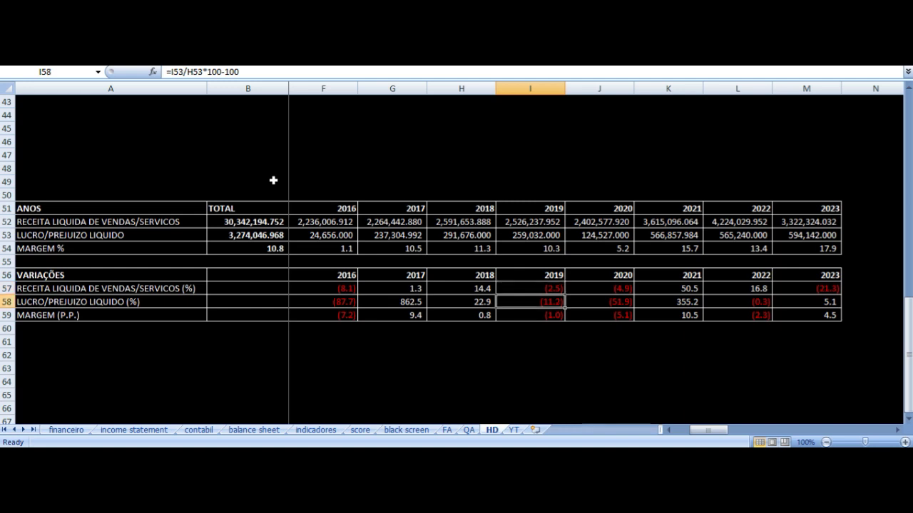
Examine the 2020 yearly revenue and its revenue and LUCRO/PREJUIZO LIQUIDO variations.
{"action": "key", "text": "Up"}
{"action": "key", "text": "Up"}
{"action": "key", "text": "Up"}
{"action": "key", "text": "Up"}
{"action": "key", "text": "Up"}
{"action": "key", "text": "Up"}
{"action": "key", "text": "Right"}
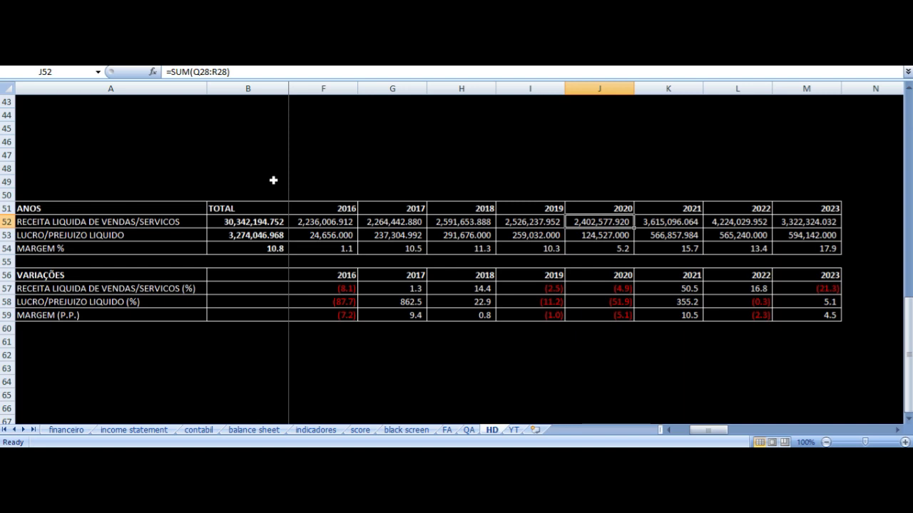
{"action": "key", "text": "Down"}
{"action": "key", "text": "Down"}
{"action": "key", "text": "Down"}
{"action": "key", "text": "Down"}
{"action": "key", "text": "Down"}
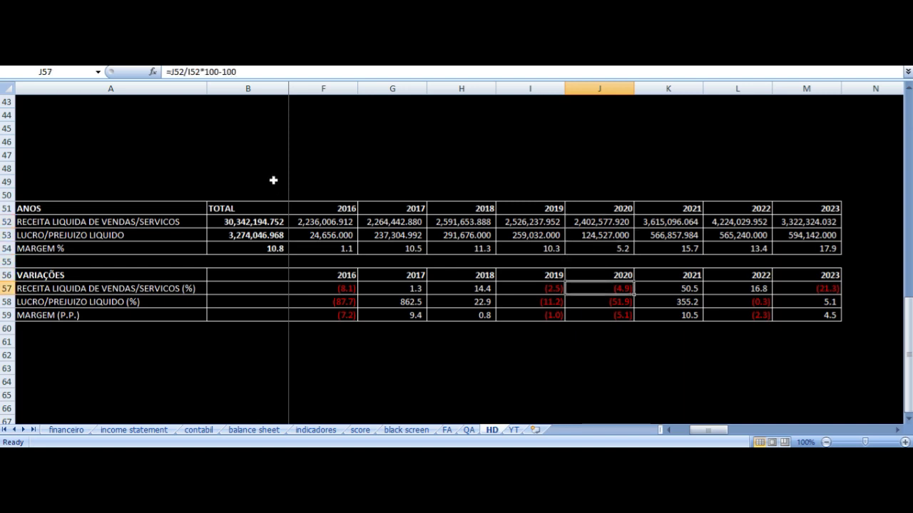
{"action": "key", "text": "Down"}
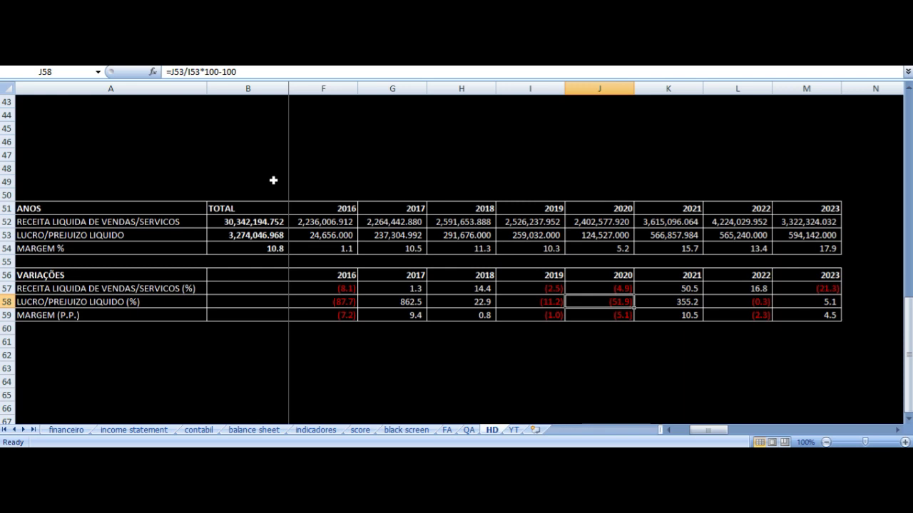
Review the 2021 revenue, net profit and margin, then their yearly revenue and profit variations.
{"action": "key", "text": "Up"}
{"action": "key", "text": "Up"}
{"action": "key", "text": "Up"}
{"action": "key", "text": "Up"}
{"action": "key", "text": "Up"}
{"action": "key", "text": "Up"}
{"action": "key", "text": "Right"}
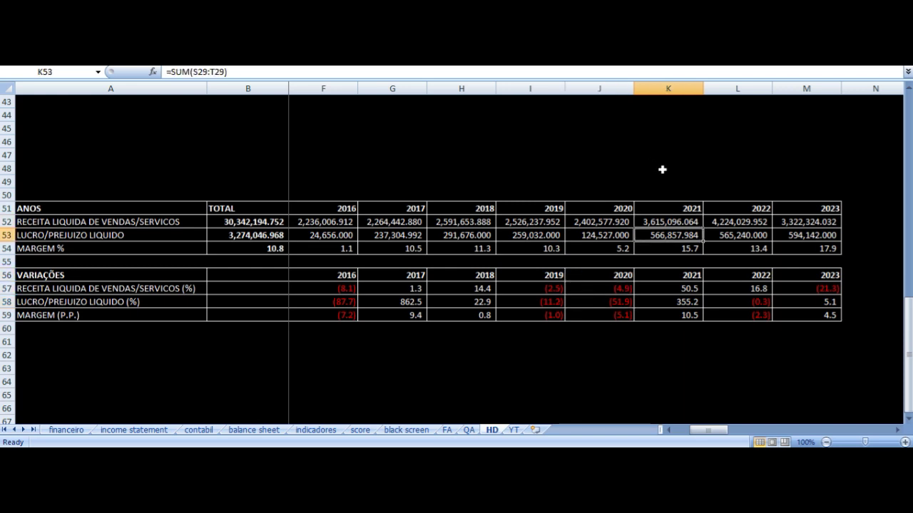
{"action": "key", "text": "Down"}
{"action": "left_click", "coordinate": [674, 288]}
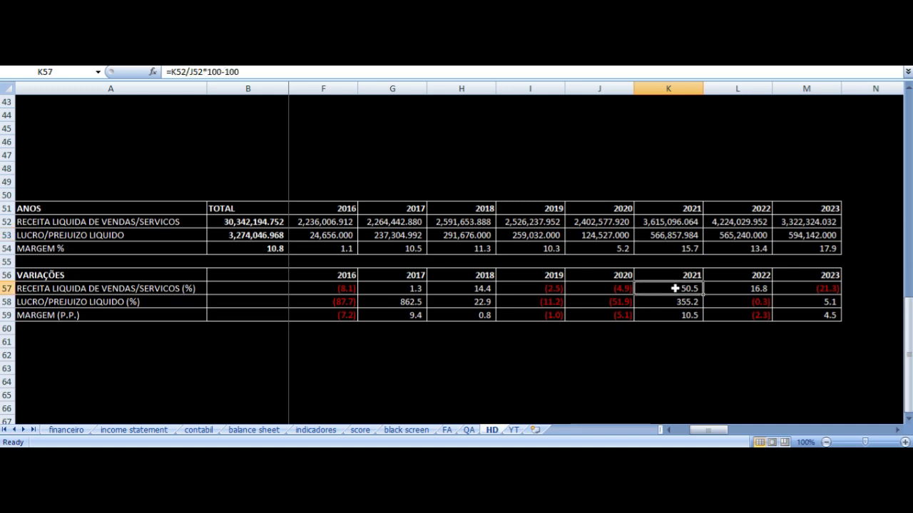
{"action": "left_click", "coordinate": [674, 306]}
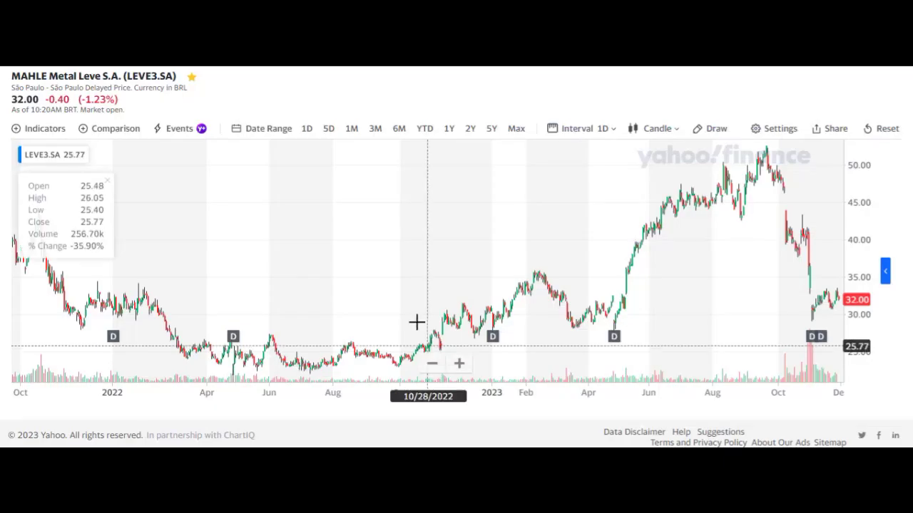
Examine the LEVE3.SA share price on the Yahoo Finance chart back to 2019, then narrow the range around 2021.
{"action": "scroll", "coordinate": [416, 321], "scroll_direction": "down", "scroll_amount": 6}
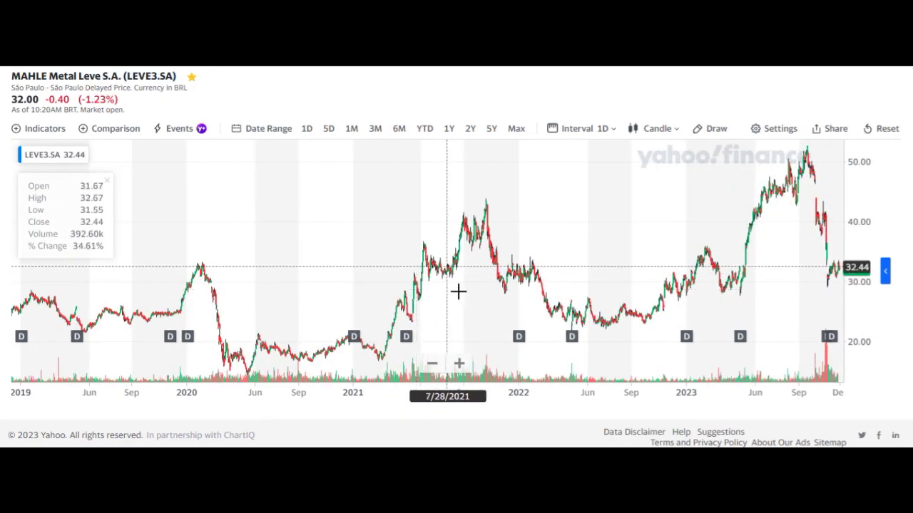
{"action": "scroll", "coordinate": [483, 218], "scroll_direction": "up", "scroll_amount": 2}
{"action": "scroll", "coordinate": [483, 218], "scroll_direction": "up", "scroll_amount": 2}
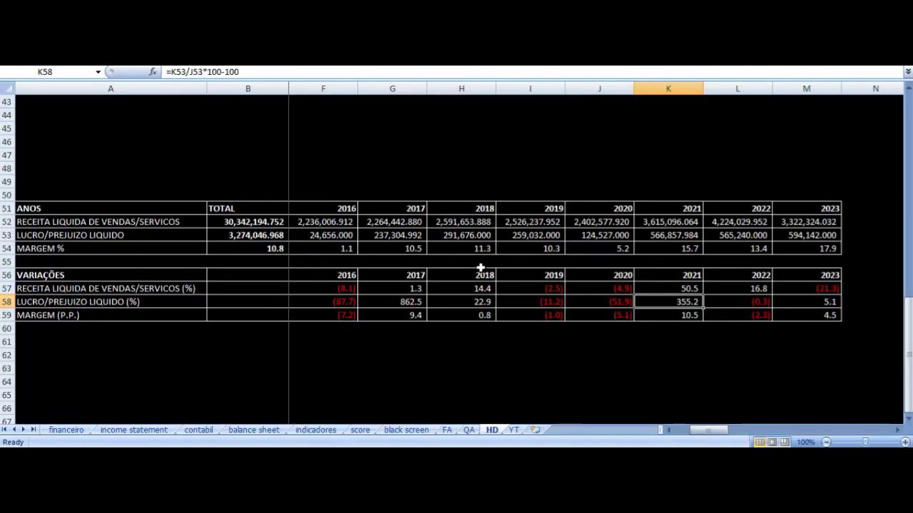
Return to the SEMESTRES table in Excel and locate the 2021 semester columns.
{"action": "scroll", "coordinate": [540, 251], "scroll_direction": "up", "scroll_amount": 9}
{"action": "left_click", "coordinate": [609, 246]}
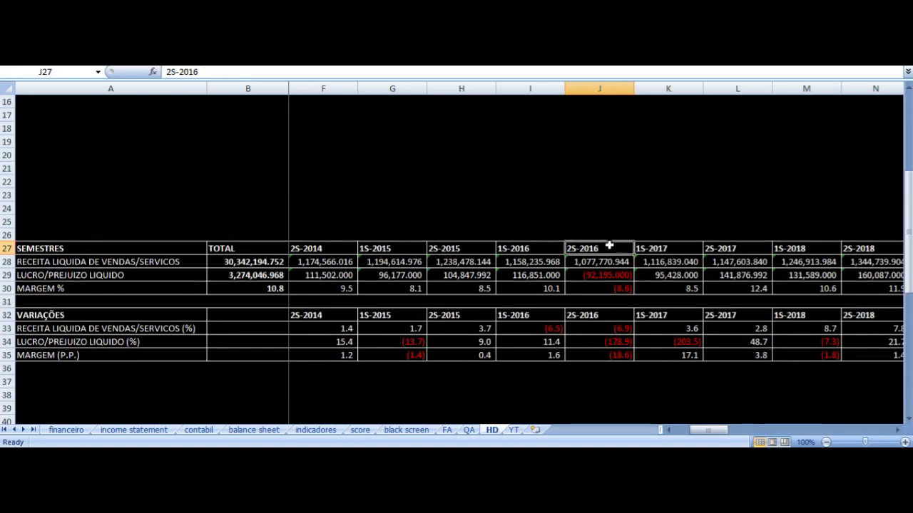
{"action": "key", "text": "ctrl+Right"}
{"action": "key", "text": "Left"}
{"action": "key", "text": "Left"}
{"action": "key", "text": "Left"}
{"action": "key", "text": "Left"}
{"action": "key", "text": "Left"}
{"action": "key", "text": "Left"}
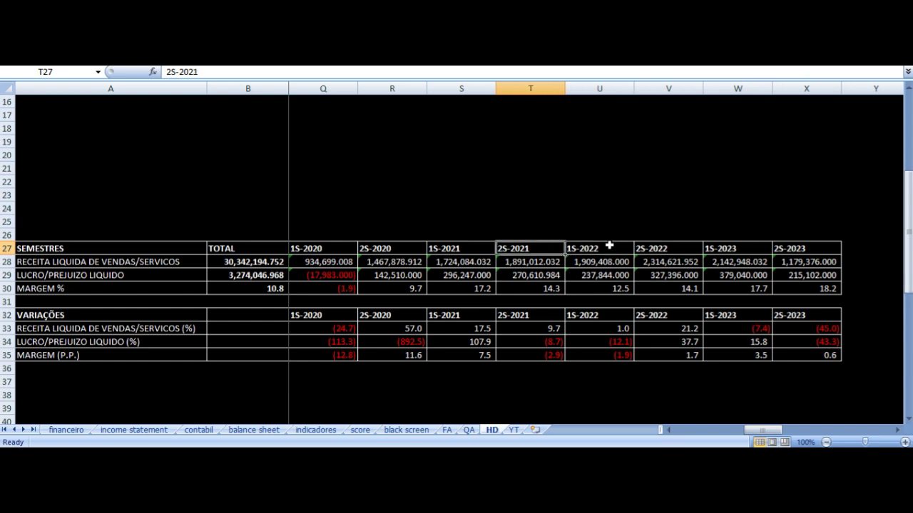
Compare the semester RECEITA LIQUIDA DE VENDAS/SERVICOS of 2S-2021 with 1S-2021.
{"action": "key", "text": "Right"}
{"action": "key", "text": "Down"}
{"action": "key", "text": "Right"}
{"action": "key", "text": "Left"}
{"action": "key", "text": "Right"}
{"action": "key", "text": "Left"}
{"action": "key", "text": "Right"}
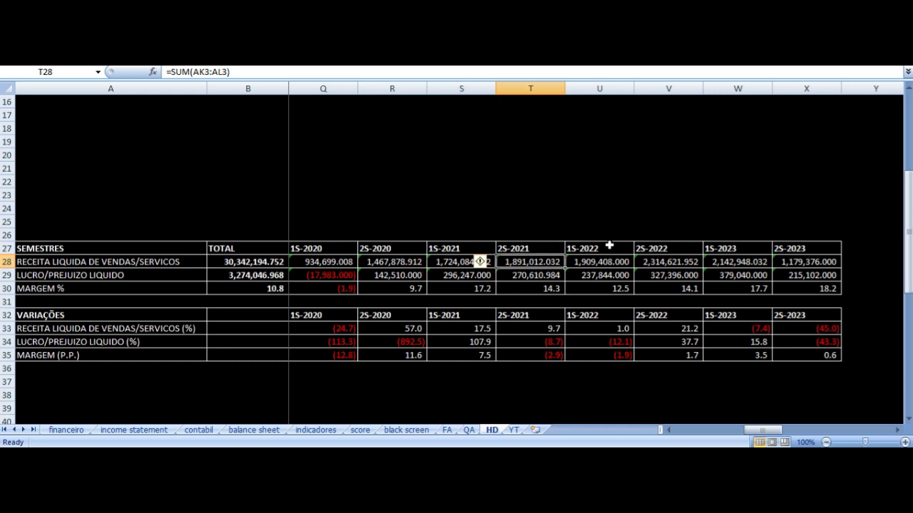
Read down the 2S-2021 profit, margin and variations, then return to its revenue.
{"action": "key", "text": "Down"}
{"action": "key", "text": "Down"}
{"action": "key", "text": "Down"}
{"action": "key", "text": "Down"}
{"action": "key", "text": "Down"}
{"action": "key", "text": "Down"}
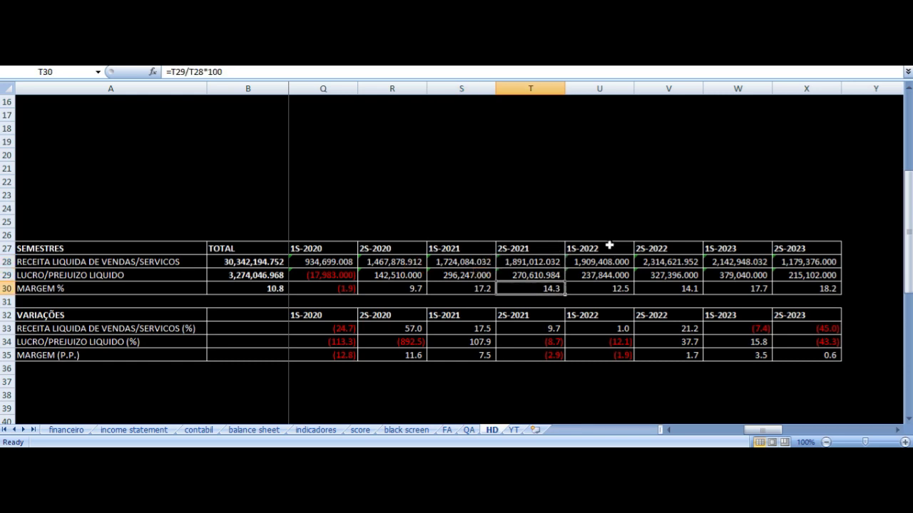
{"action": "key", "text": "Up"}
{"action": "key", "text": "Up"}
{"action": "key", "text": "Up"}
{"action": "key", "text": "Up"}
{"action": "key", "text": "Up"}
{"action": "key", "text": "Up"}
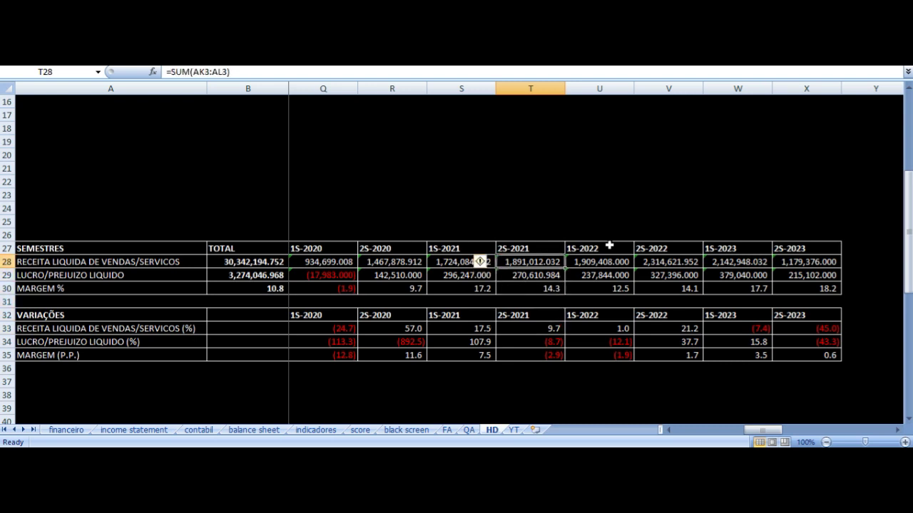
Compare 1S-2022 revenue with 2S-2021, then read its profit, margin and variations.
{"action": "key", "text": "Right"}
{"action": "key", "text": "Left"}
{"action": "key", "text": "Right"}
{"action": "key", "text": "Down"}
{"action": "key", "text": "Down"}
{"action": "key", "text": "Down"}
{"action": "key", "text": "Down"}
{"action": "key", "text": "Down"}
{"action": "key", "text": "Down"}
{"action": "key", "text": "Up"}
{"action": "key", "text": "Up"}
{"action": "key", "text": "Up"}
{"action": "key", "text": "Up"}
{"action": "key", "text": "Up"}
{"action": "key", "text": "Up"}
Compare 2S-2022 revenue with 1S-2022, check its net profit, and examine the 2022 share price on the Yahoo Finance chart.
{"action": "key", "text": "Right"}
{"action": "key", "text": "Left"}
{"action": "key", "text": "Right"}
{"action": "key", "text": "Down"}
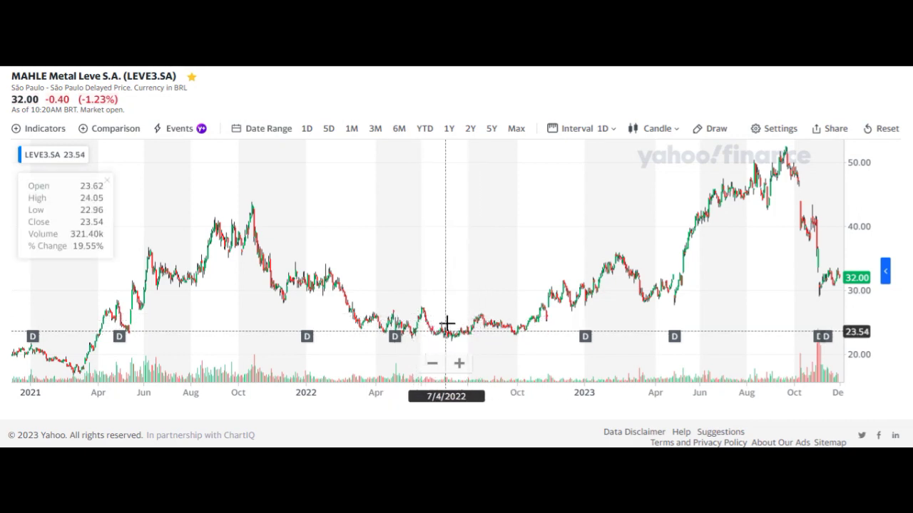
{"action": "scroll", "coordinate": [447, 322], "scroll_direction": "up", "scroll_amount": 4}
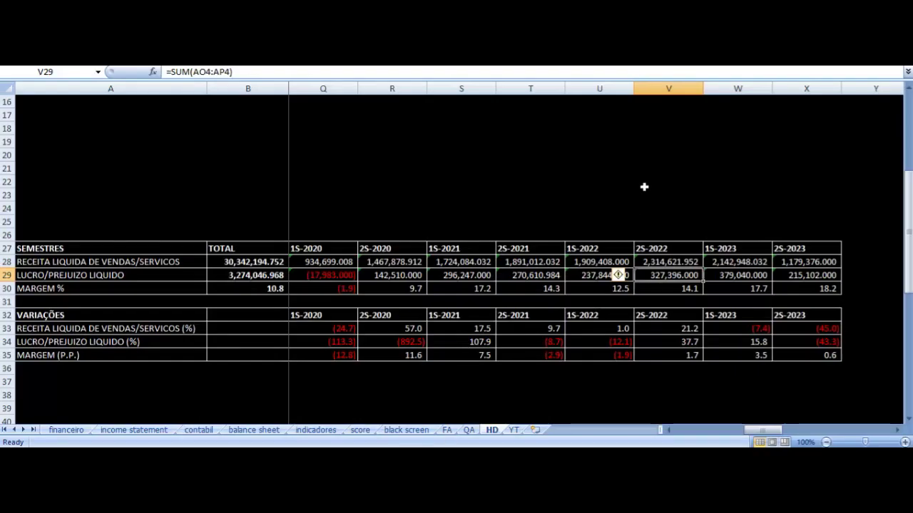
Check the 1S-2023 semester revenue in Excel, then locate the 31/03/2023 quarter in the TRIMESTRES table.
{"action": "key", "text": "Up"}
{"action": "key", "text": "Right"}
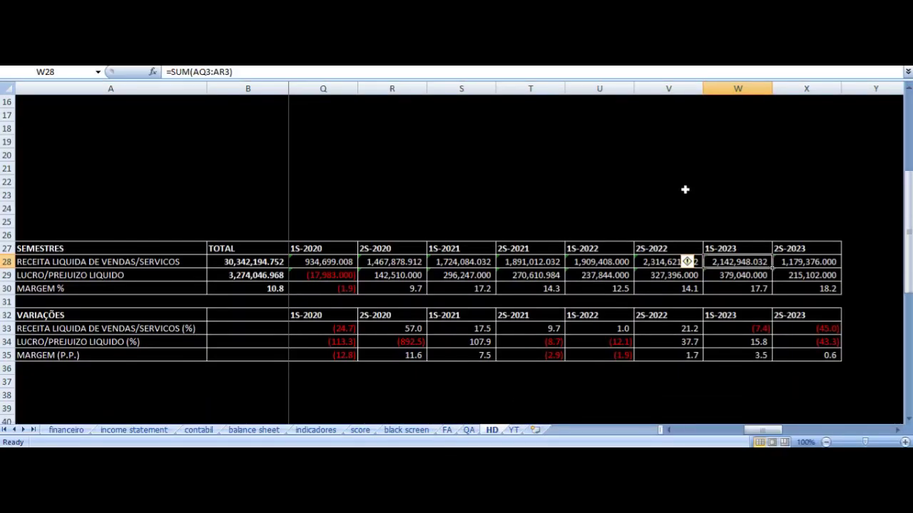
{"action": "scroll", "coordinate": [698, 189], "scroll_direction": "up", "scroll_amount": 5}
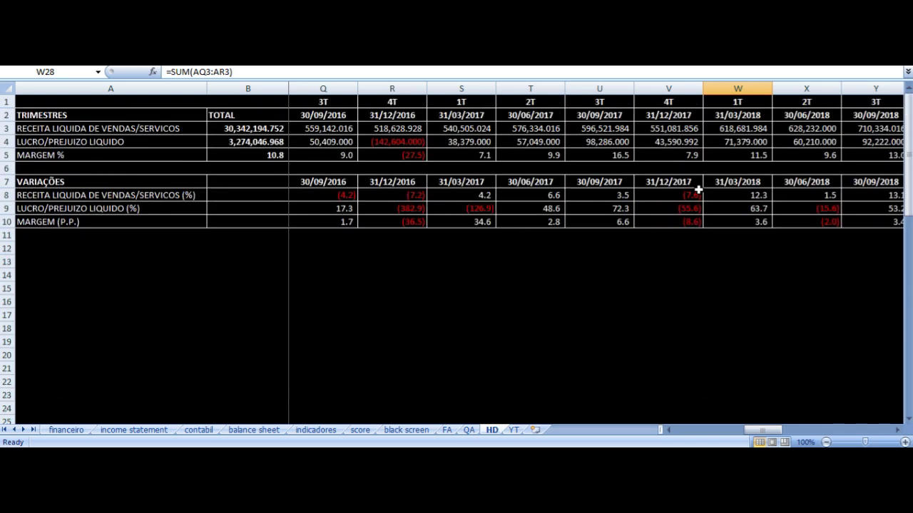
{"action": "left_click", "coordinate": [737, 129]}
{"action": "key", "text": "Up"}
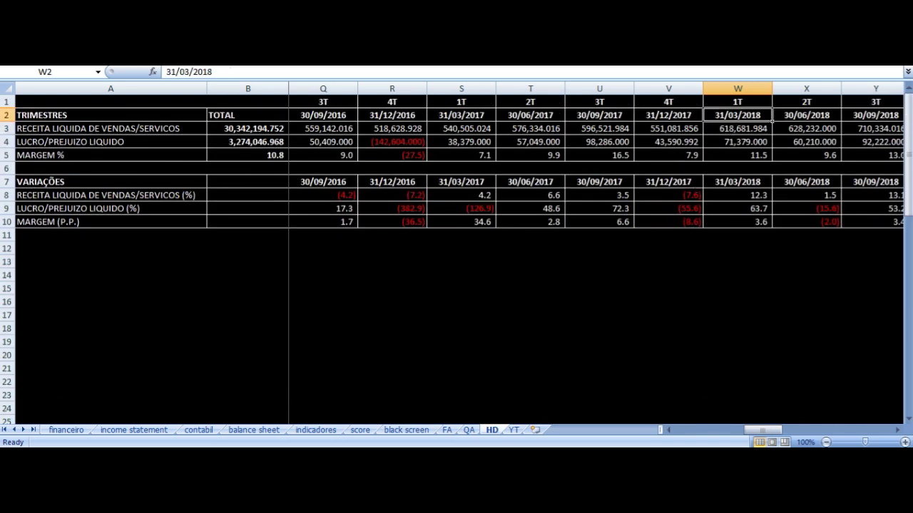
{"action": "key", "text": "ctrl+Right"}
{"action": "key", "text": "Left"}
{"action": "key", "text": "Left"}
{"action": "key", "text": "Left"}
Compare the 31/03/2023 quarterly revenue with 31/12/2022 and check that quarter's LUCRO/PREJUIZO LIQUIDO.
{"action": "key", "text": "Down"}
{"action": "key", "text": "Up"}
{"action": "key", "text": "Down"}
{"action": "key", "text": "Left"}
{"action": "key", "text": "Right"}
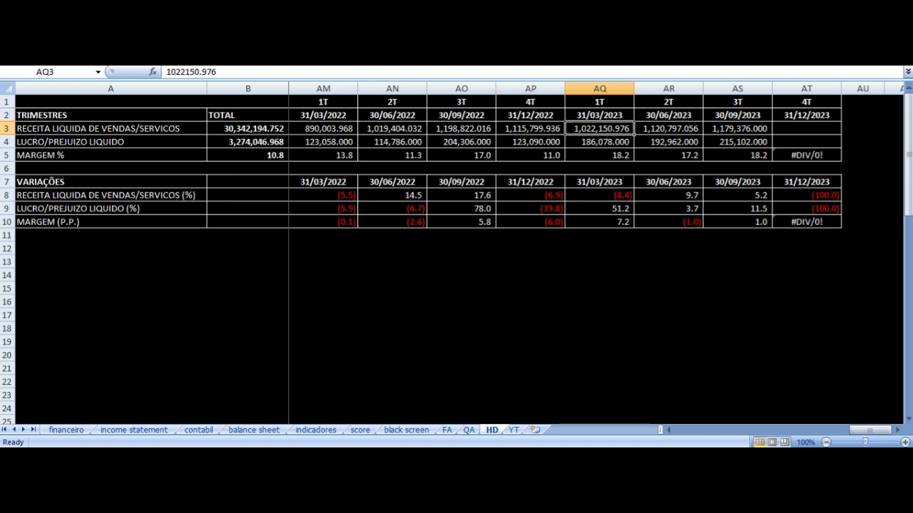
{"action": "key", "text": "Down"}
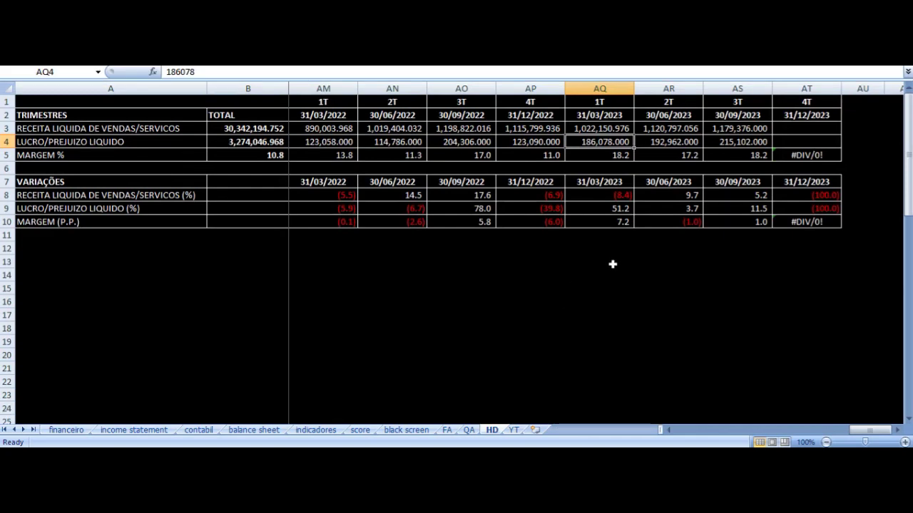
Examine the 30/06/2023 quarter's revenue, profit, margin and variations, then recheck its date heading.
{"action": "key", "text": "Up"}
{"action": "key", "text": "Right"}
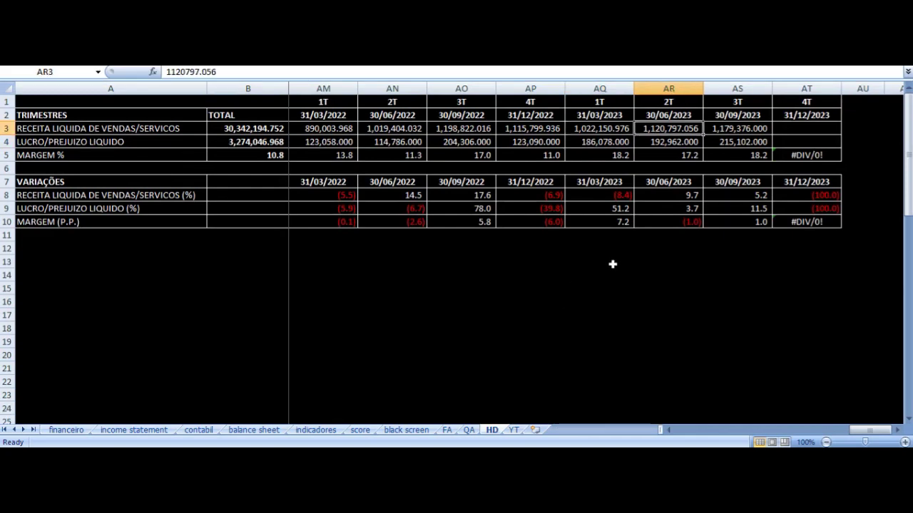
{"action": "key", "text": "Down"}
{"action": "key", "text": "Down"}
{"action": "key", "text": "Down"}
{"action": "key", "text": "Down"}
{"action": "key", "text": "Down"}
{"action": "key", "text": "Down"}
{"action": "key", "text": "Up"}
{"action": "key", "text": "Up"}
{"action": "key", "text": "Up"}
{"action": "key", "text": "Up"}
{"action": "key", "text": "Up"}
{"action": "key", "text": "Up"}
{"action": "key", "text": "Up"}
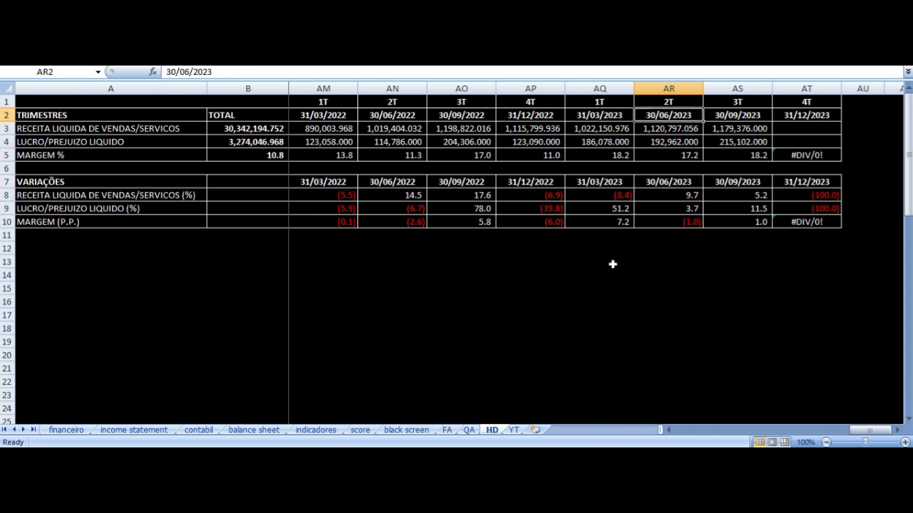
{"action": "key", "text": "Down"}
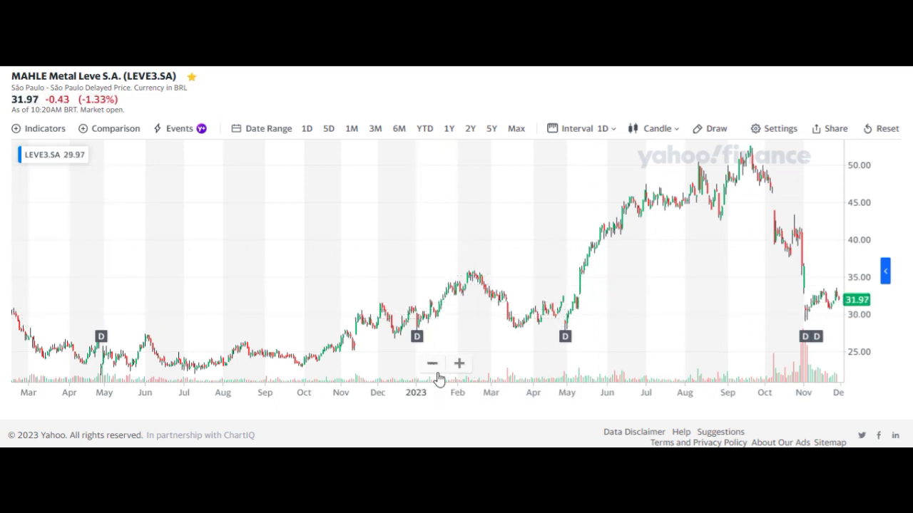
Compare 30/09/2023 revenue with 30/06/2023 in Excel, check its variation, and examine the recent share price on the Yahoo Finance chart.
{"action": "key", "text": "alt+Tab"}
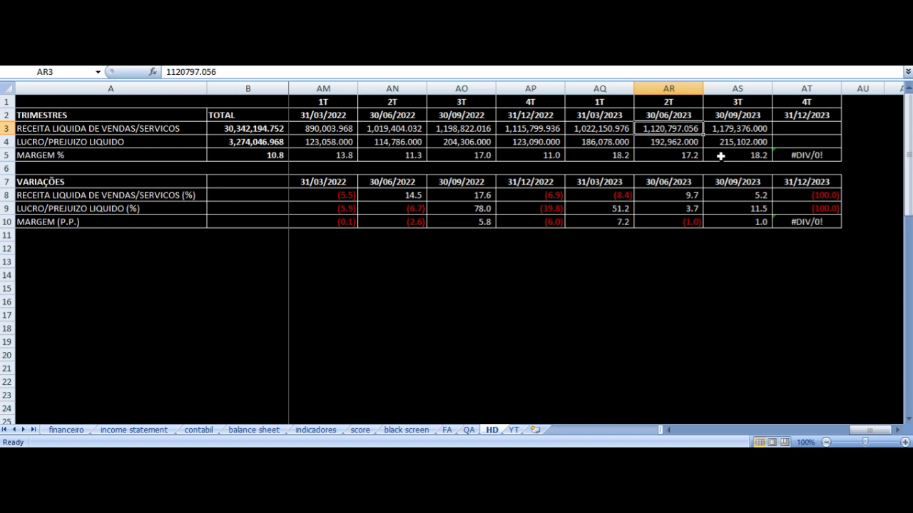
{"action": "key", "text": "Right"}
{"action": "key", "text": "Left"}
{"action": "key", "text": "Right"}
{"action": "key", "text": "Down"}
{"action": "key", "text": "Down"}
{"action": "key", "text": "Down"}
{"action": "key", "text": "Down"}
{"action": "key", "text": "Down"}
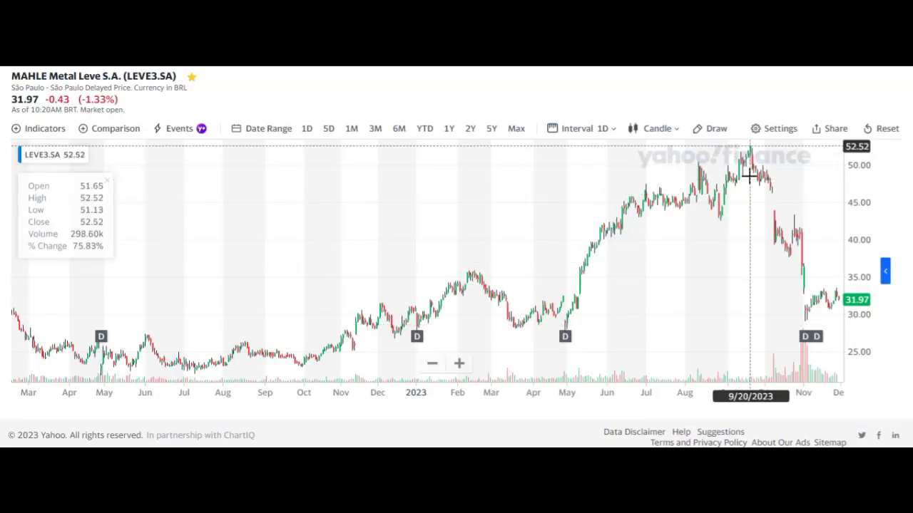
{"action": "scroll", "coordinate": [658, 319], "scroll_direction": "up", "scroll_amount": 3}
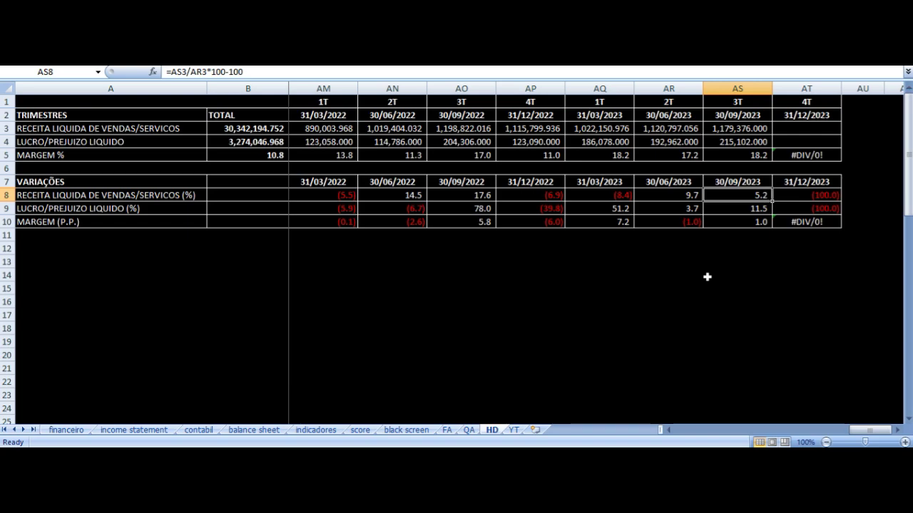
Show the 9M22 versus 9M23 margin and result comparison on the YT sheet.
{"action": "left_click", "coordinate": [514, 430]}
{"action": "scroll", "coordinate": [522, 304], "scroll_direction": "up", "scroll_amount": 15}
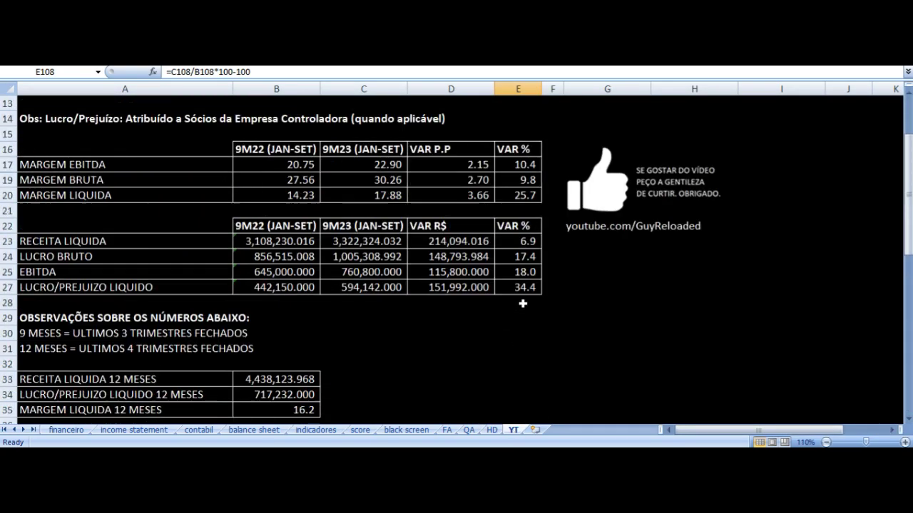